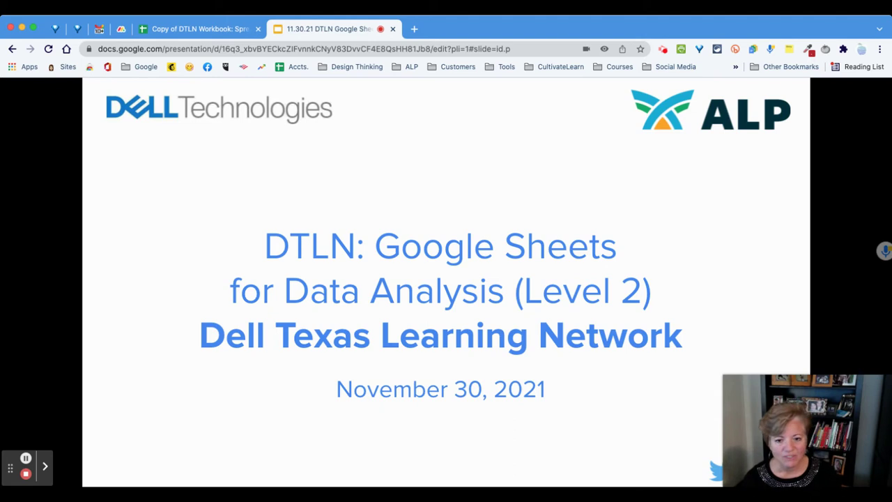
Go through the presentation from the title slide to the Practice Spreadsheet slide with the workbook link
key("Right")
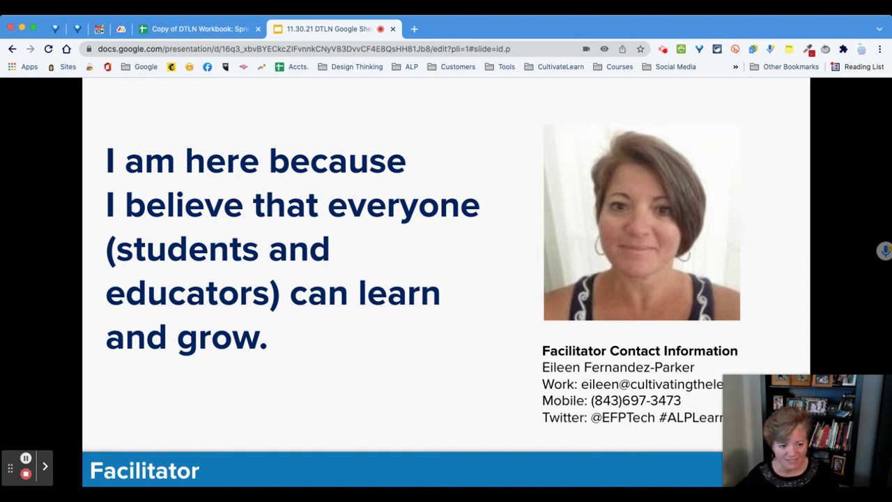
mouse_move(802, 425)
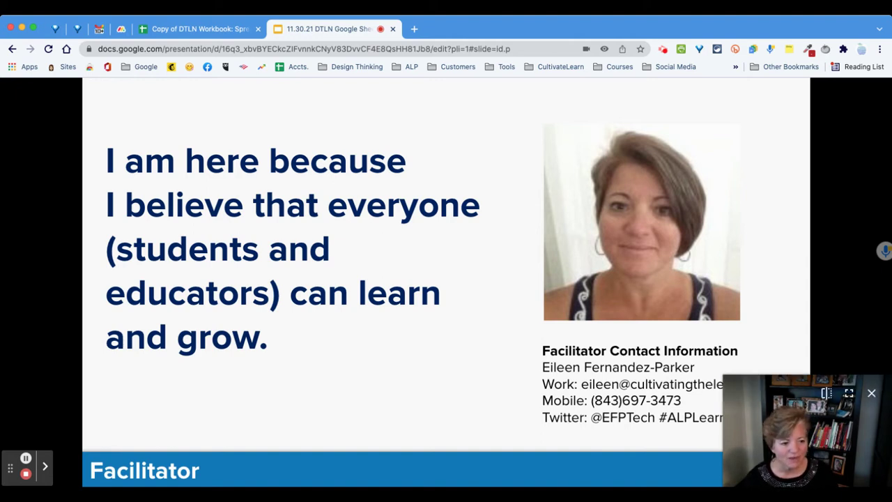
left_click(871, 393)
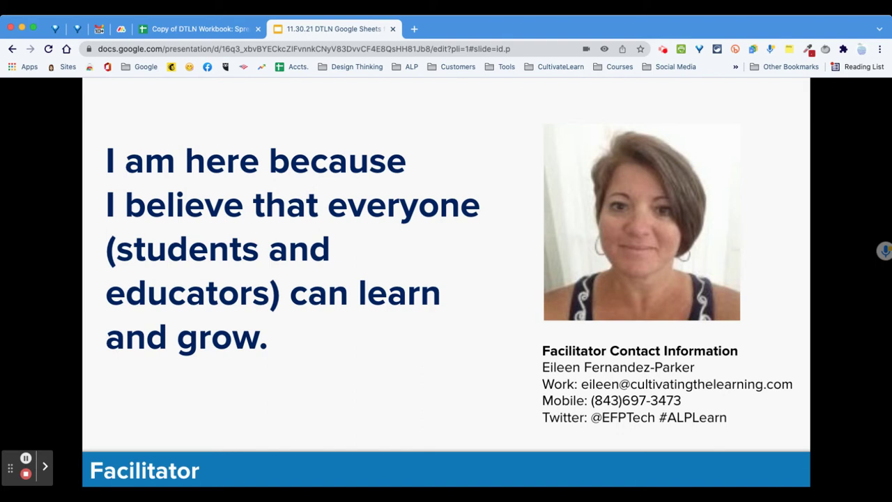
key("Right")
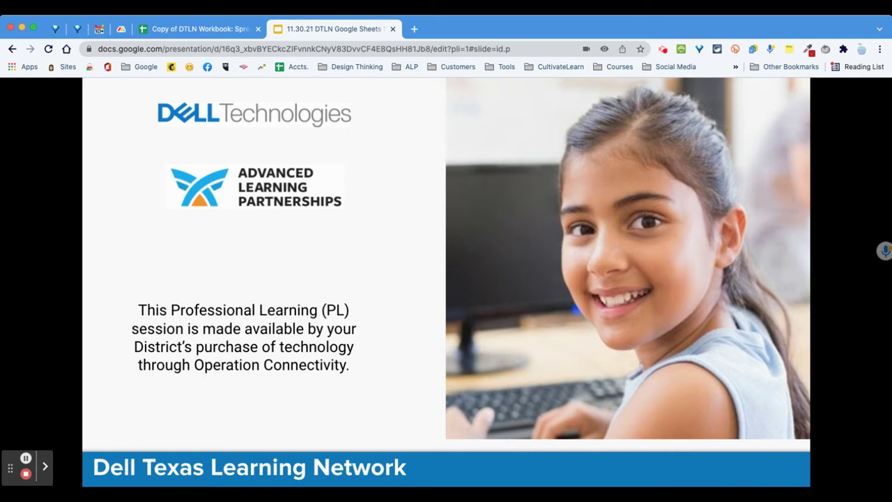
key("Right")
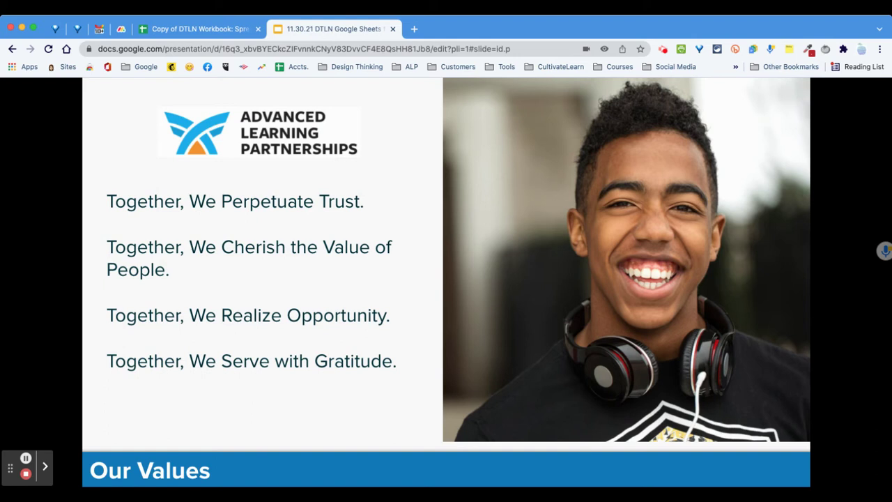
left_click(409, 202)
left_click(433, 190)
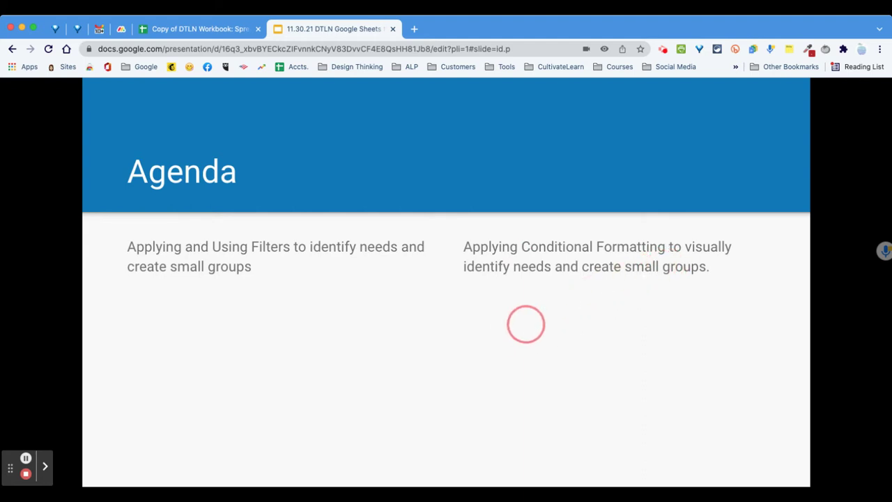
key("Right")
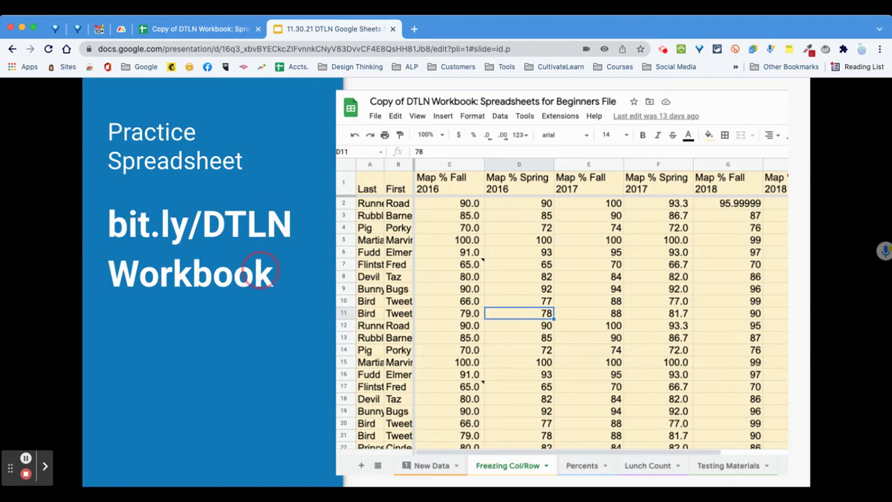
key("Right")
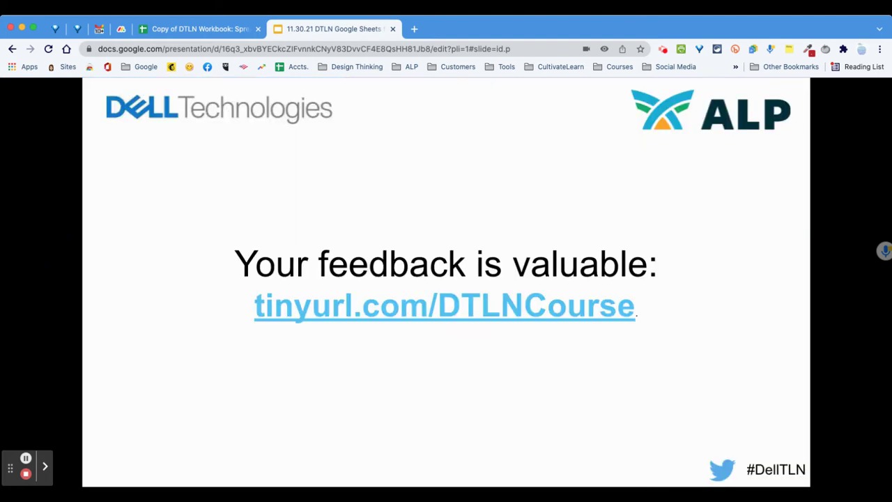
key("Left")
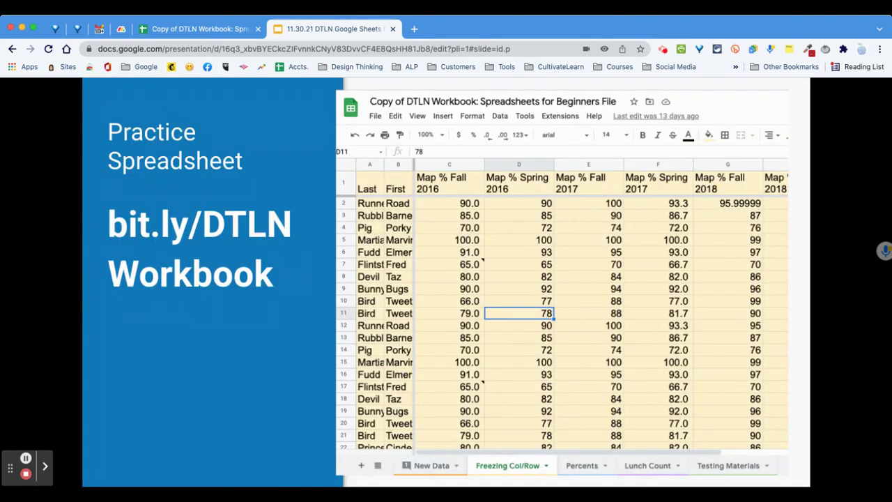
Switch to the DTLN Workbook spreadsheet in Google Sheets and reload it with the signed-in account
left_click(200, 28)
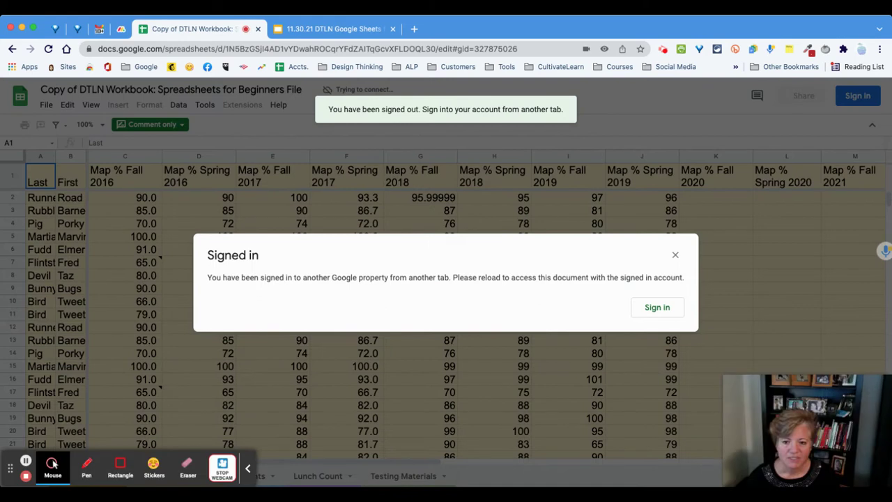
key("Return")
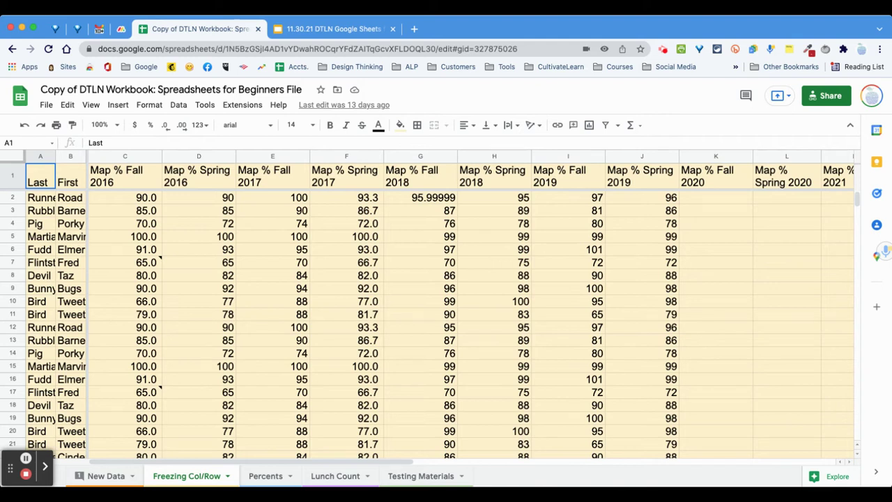
Examine how the frozen header row and the Last and First name columns behave across the Freezing Col/Row sheet
left_click(125, 223)
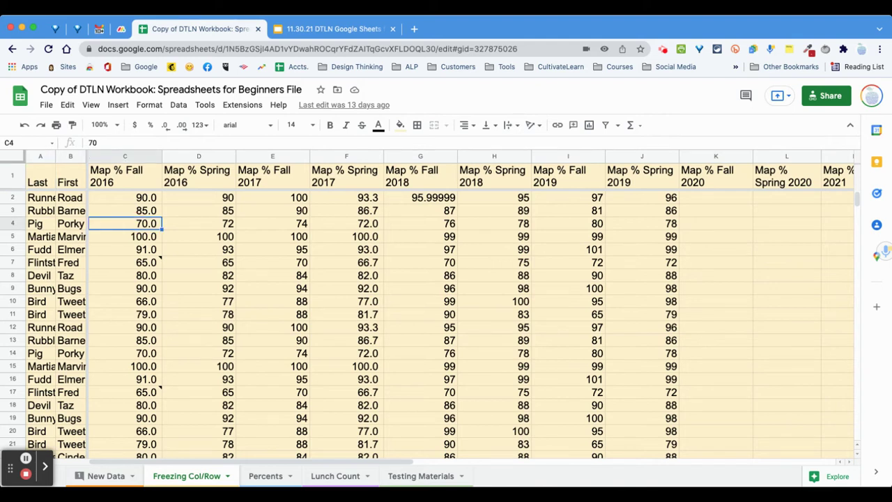
scroll(338, 326, "down", 5)
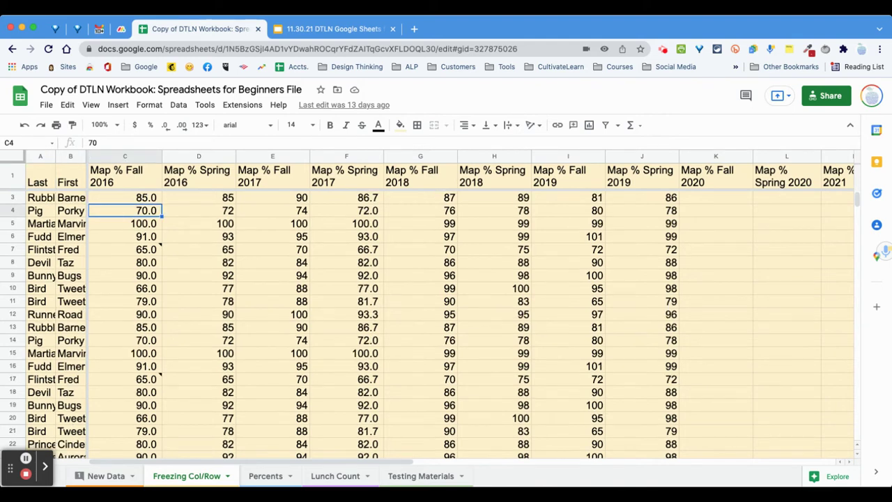
scroll(380, 326, "up", 5)
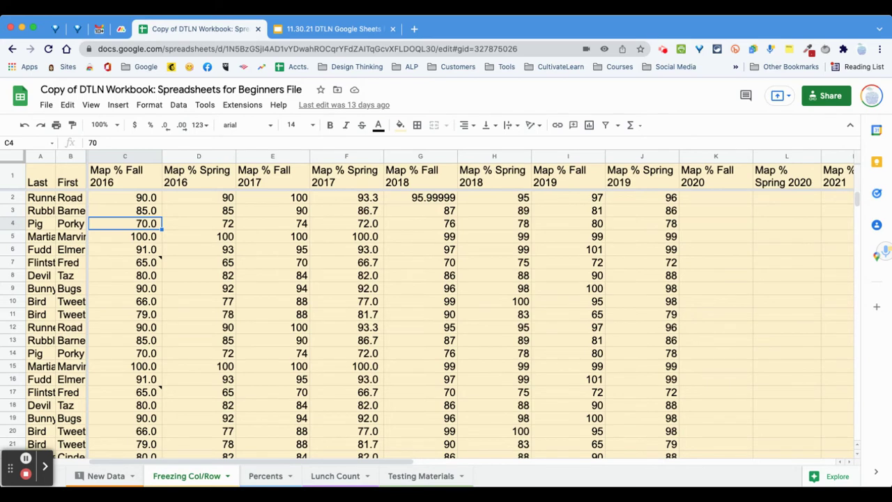
scroll(469, 307, "right", 5)
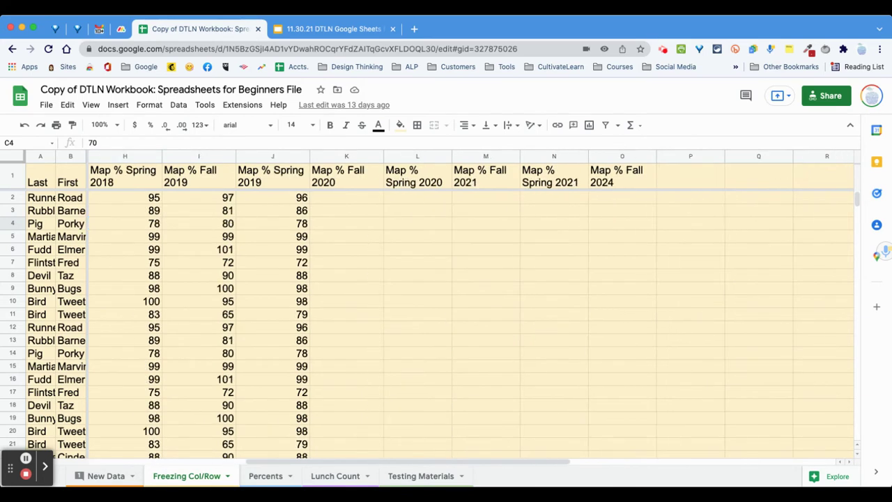
scroll(468, 307, "left", 5)
scroll(468, 307, "right", 5)
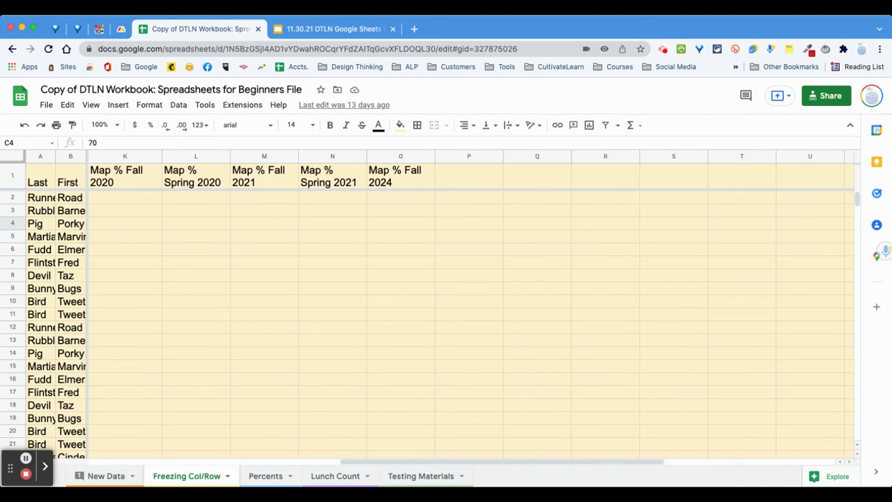
scroll(469, 306, "left", 5)
scroll(468, 307, "down", 1)
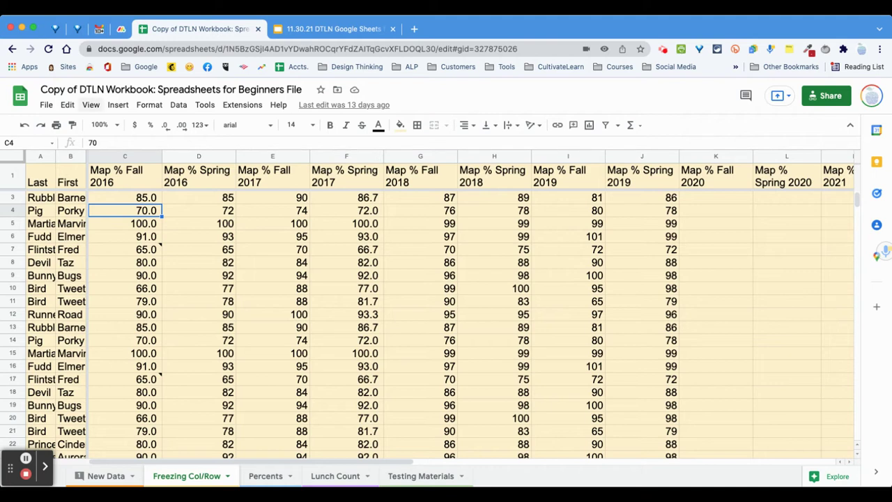
Unfreeze all rows and columns on the Freezing Col/Row sheet
left_click(91, 105)
mouse_move(112, 143)
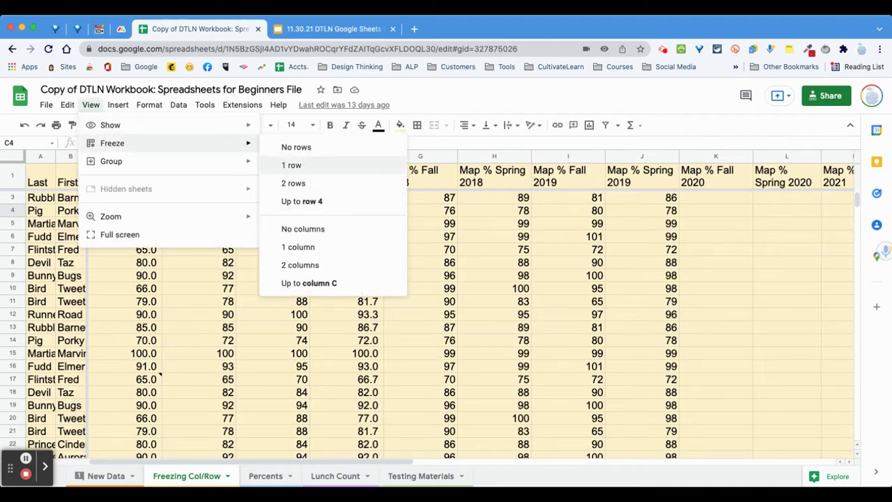
left_click(296, 147)
left_click(90, 105)
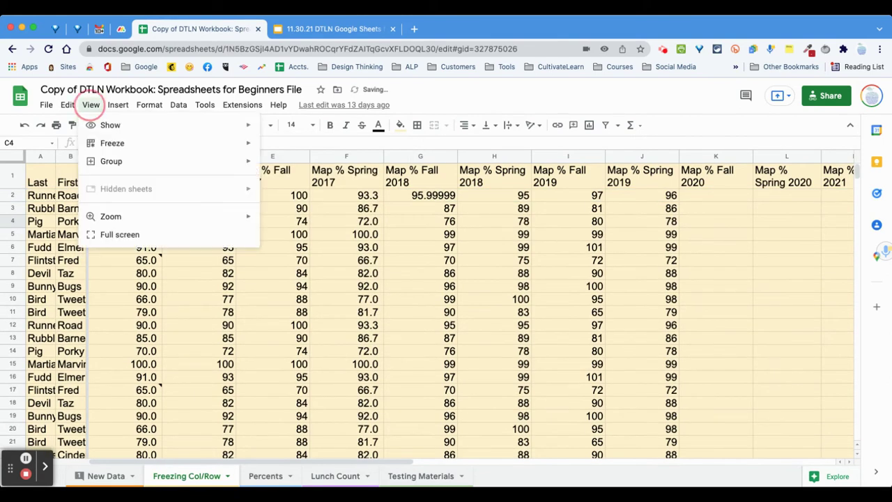
mouse_move(112, 143)
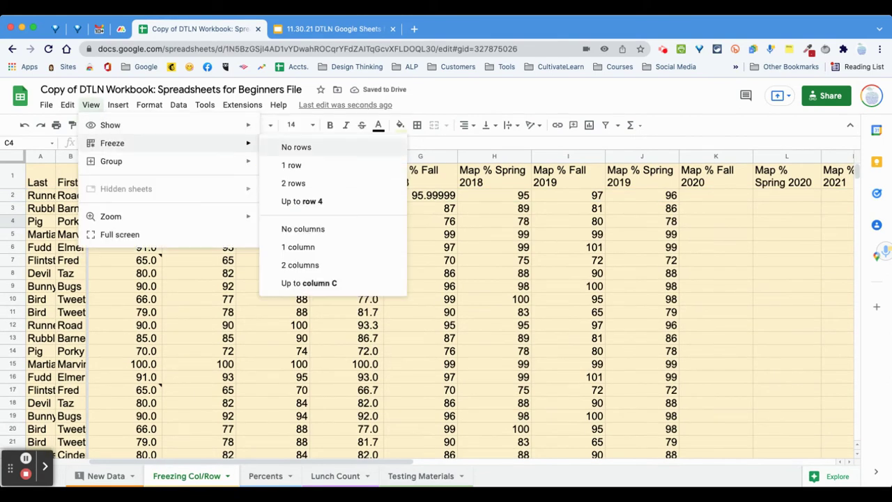
left_click(303, 229)
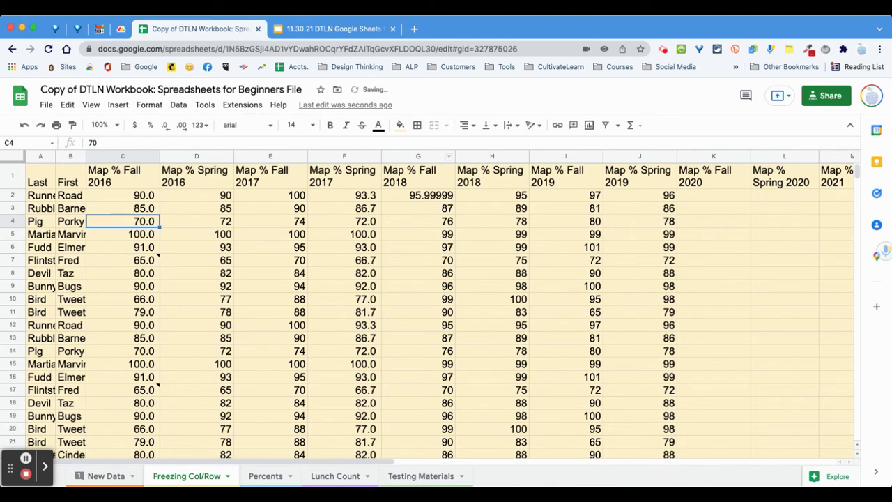
scroll(428, 312, "down", 1)
scroll(427, 312, "up", 1)
Insert one blank row above row 16 to split the data
left_click(13, 377)
right_click(13, 377)
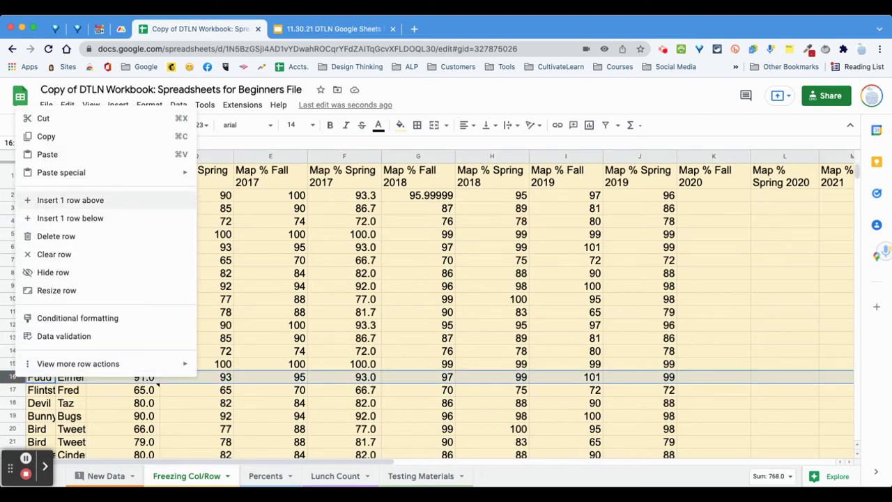
left_click(70, 200)
left_click(418, 414)
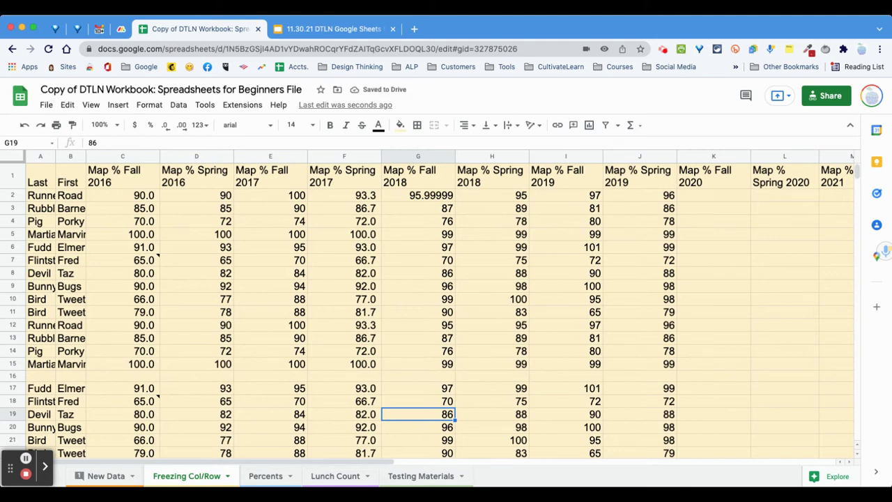
left_click(492, 375)
Select the data block A1:K15 above the gap, and delete the blank row 16
left_click_drag(704, 175, 32, 367)
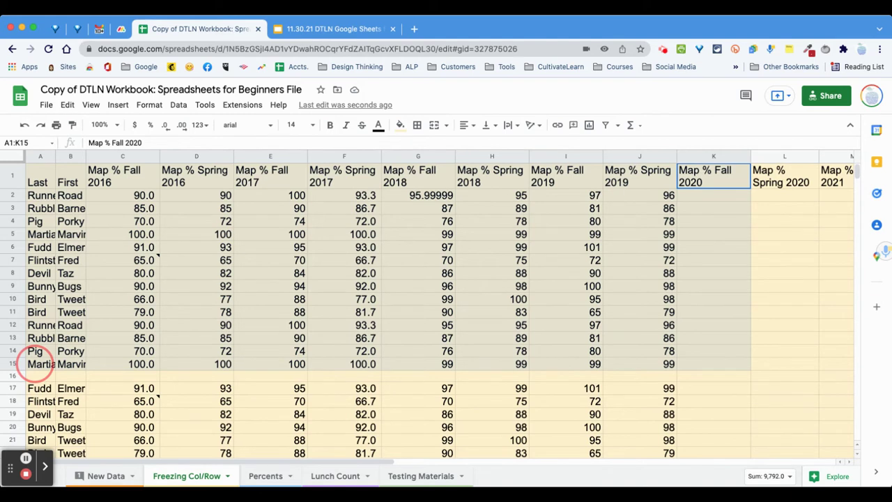
left_click_drag(35, 362, 35, 362)
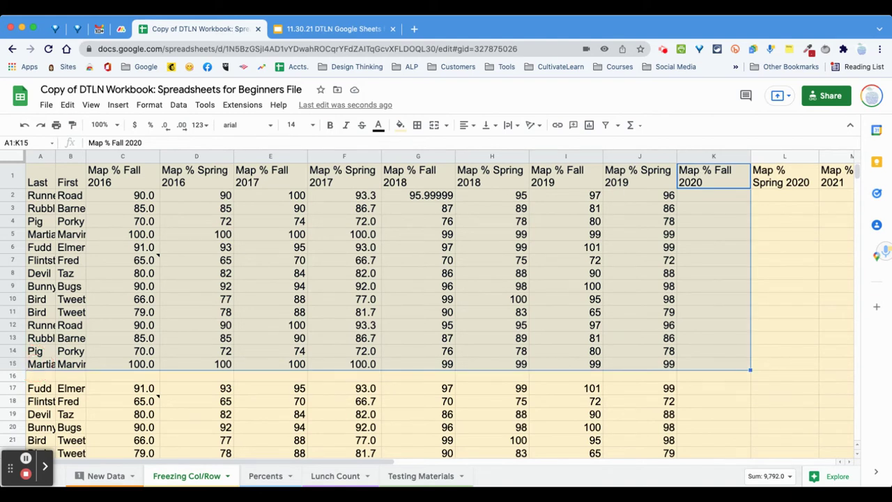
left_click(40, 375)
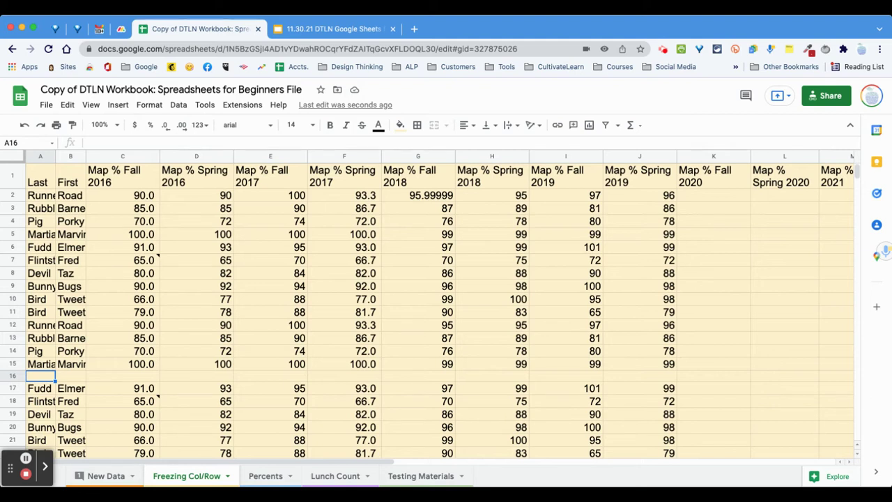
right_click(12, 375)
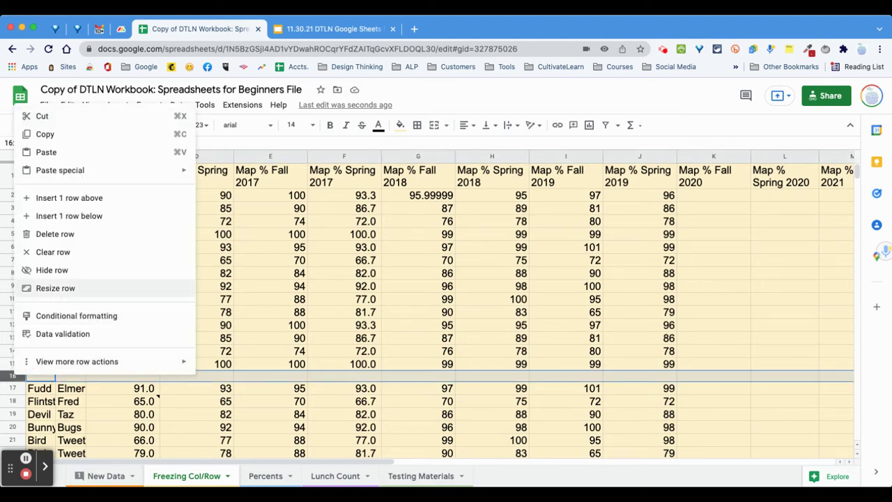
left_click(54, 233)
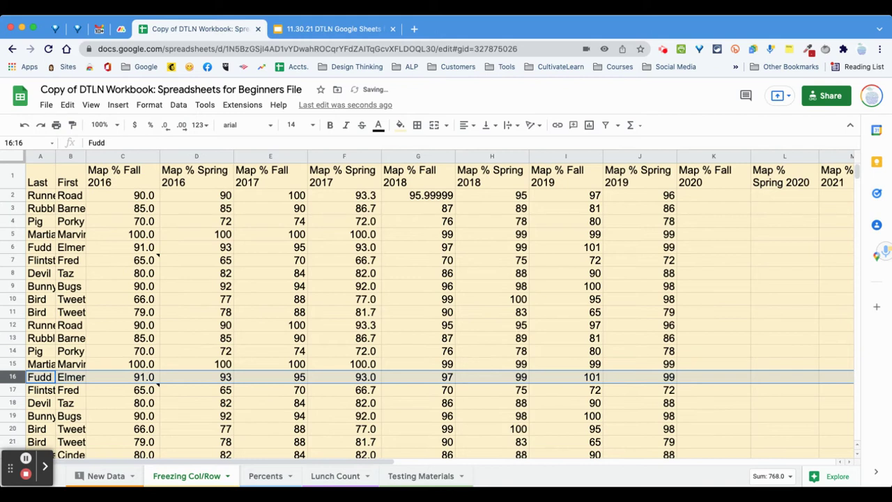
Check the data down to its last row for blank rows and locate the Create a filter command
scroll(428, 307, "down", 5)
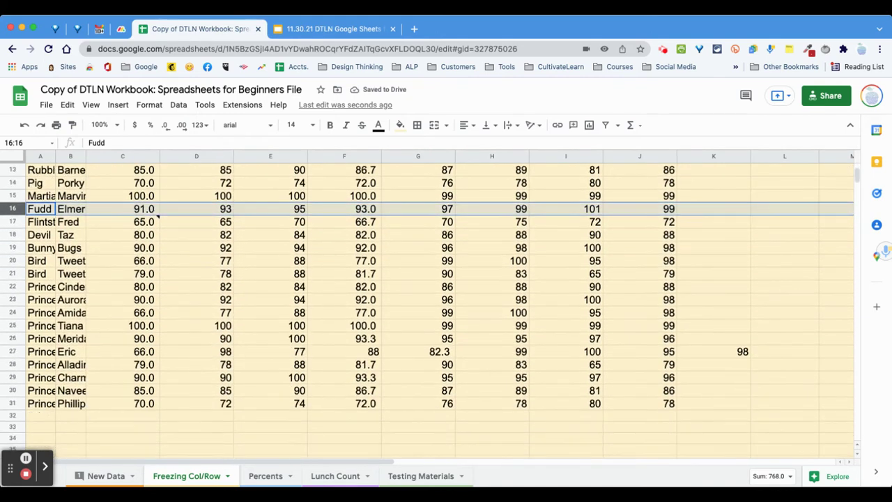
scroll(427, 307, "down", 1)
scroll(427, 306, "up", 5)
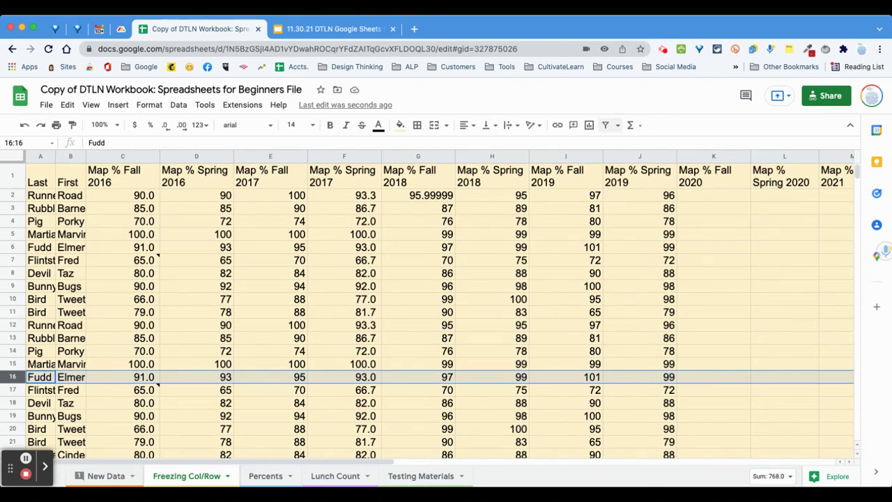
left_click(605, 124)
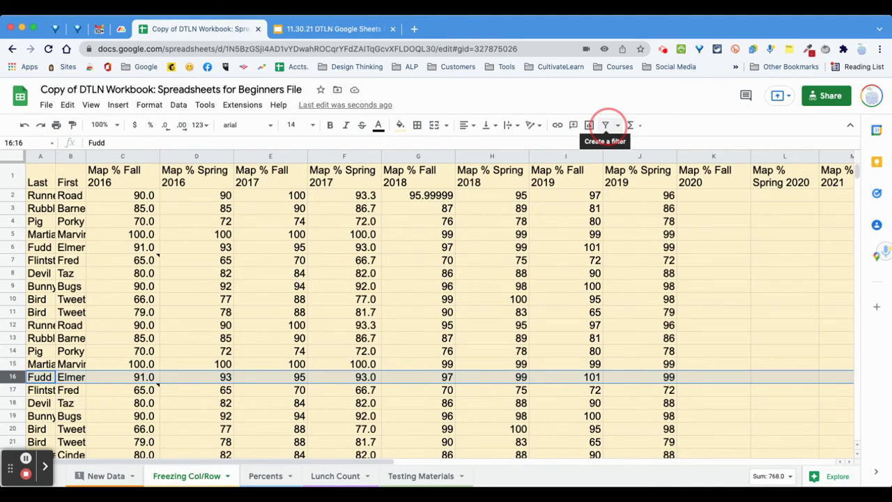
left_click_drag(606, 124, 623, 99)
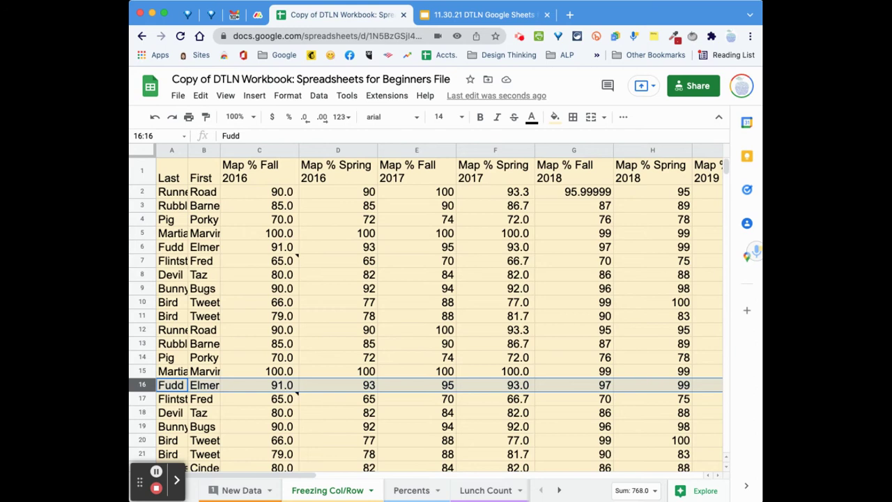
left_click(623, 116)
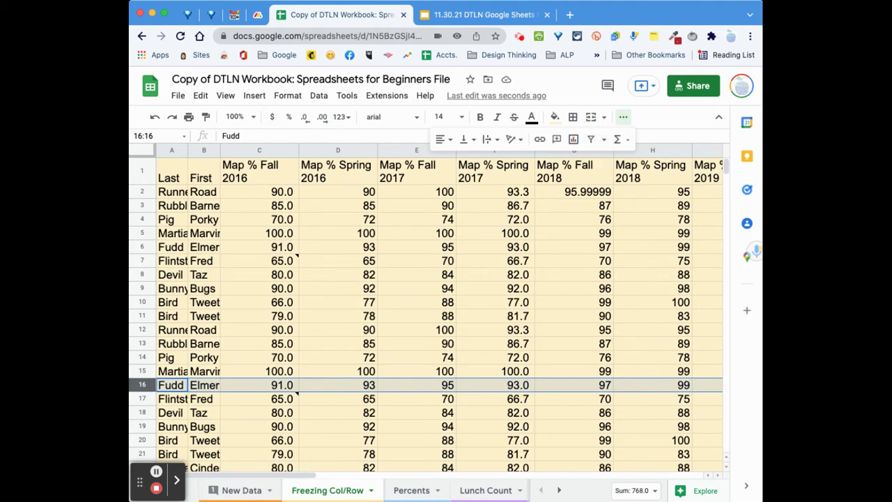
key("ctrl+alt+Return")
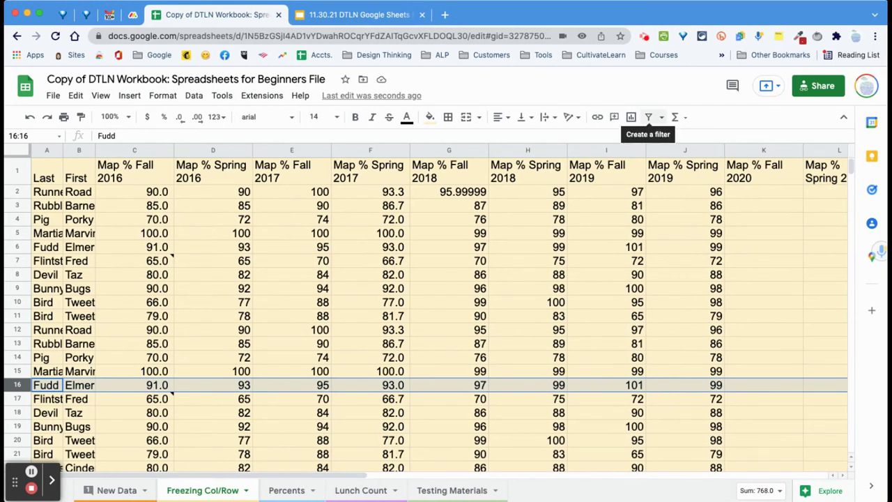
Create a filter on header row 1 of the student score data
left_click(17, 170)
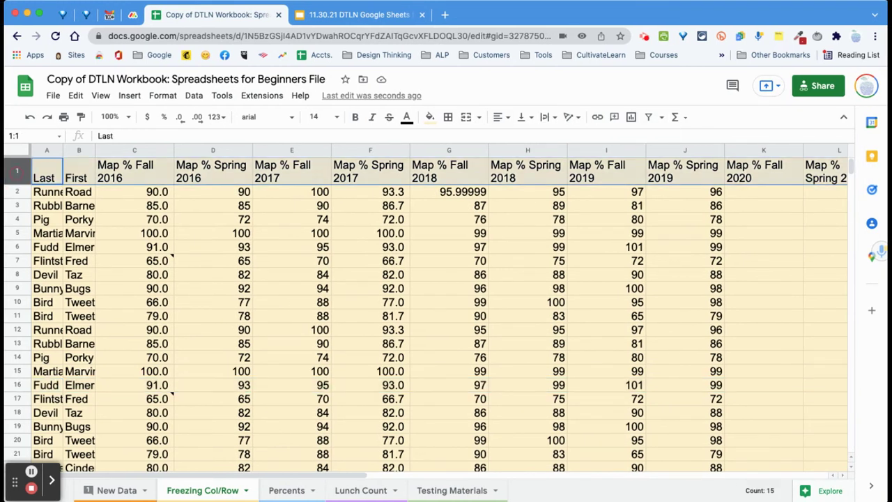
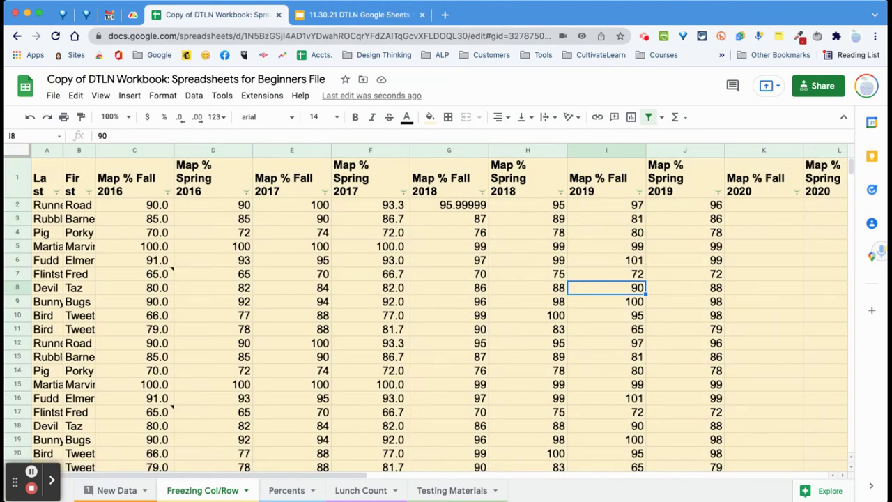
left_click(17, 177)
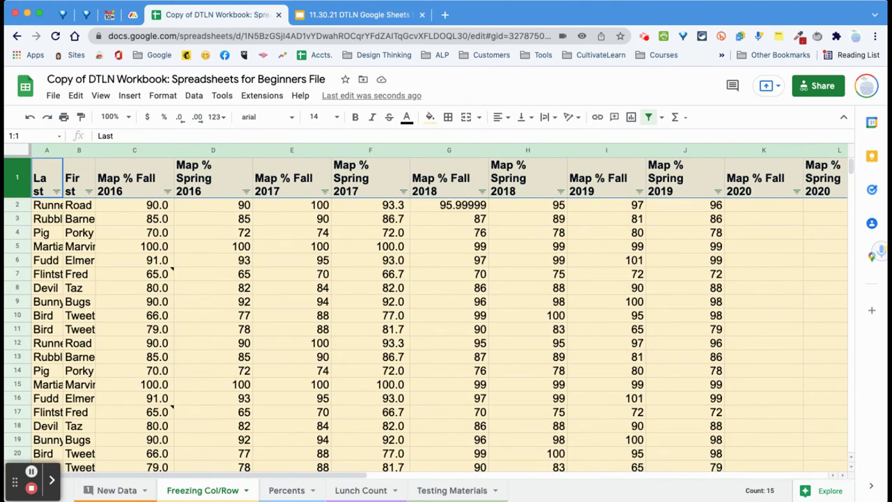
key("super+equal")
key("super+equal")
key("super+equal")
key("super+equal")
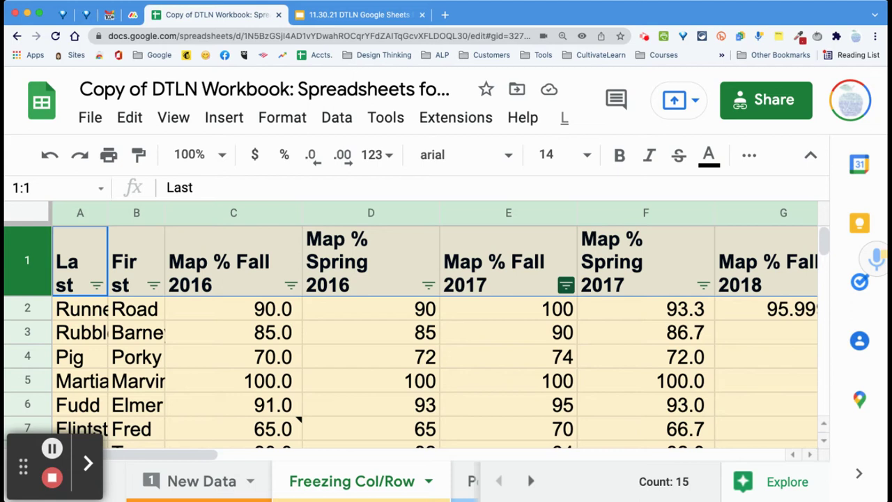
key("super+minus")
key("super+minus")
key("super+minus")
key("super+minus")
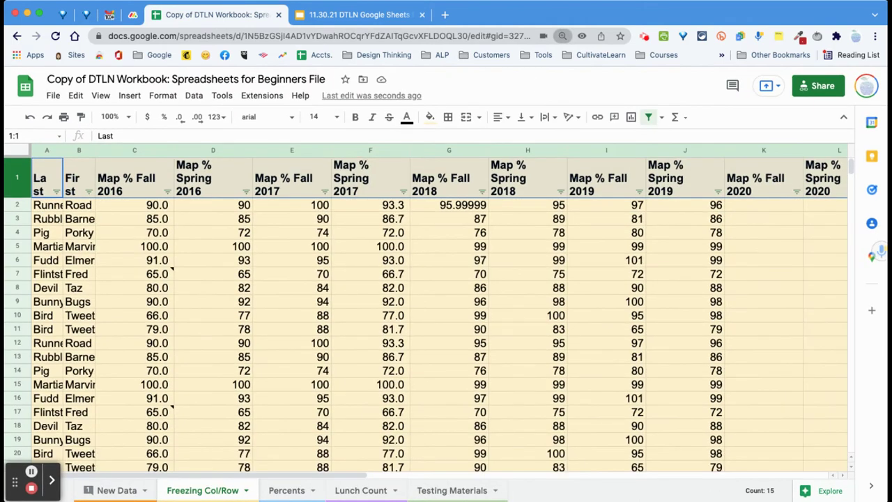
Insert four blank rows above the header row of the score data
left_click(161, 273)
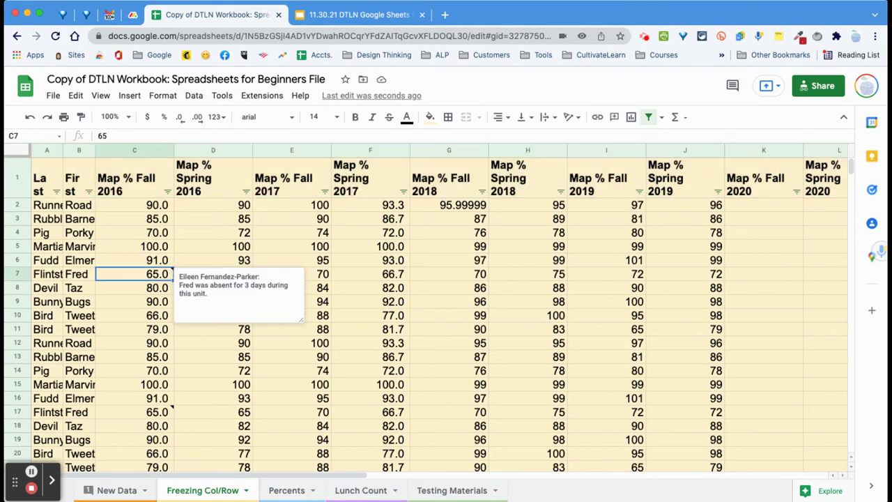
left_click_drag(17, 177, 17, 233)
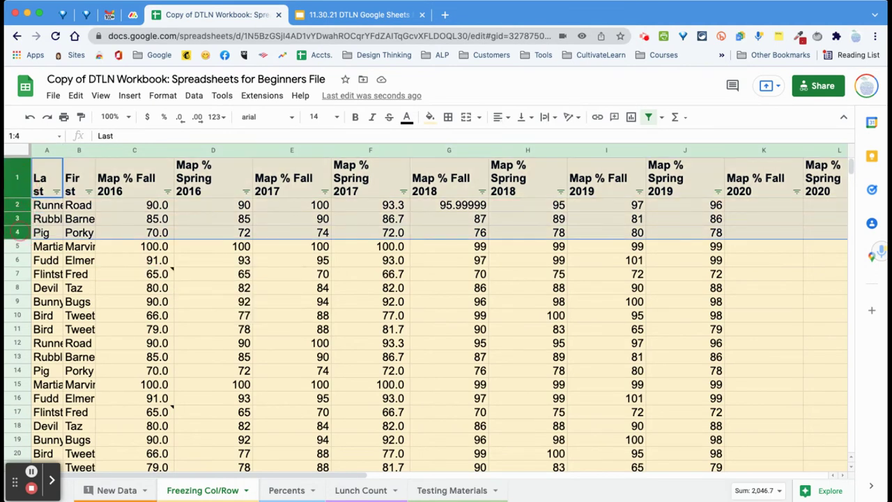
right_click(20, 239)
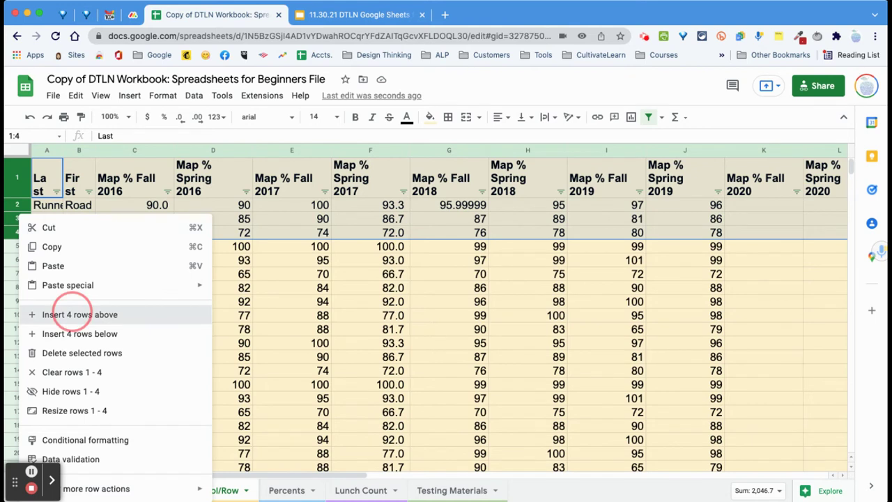
left_click(70, 314)
left_click(362, 177)
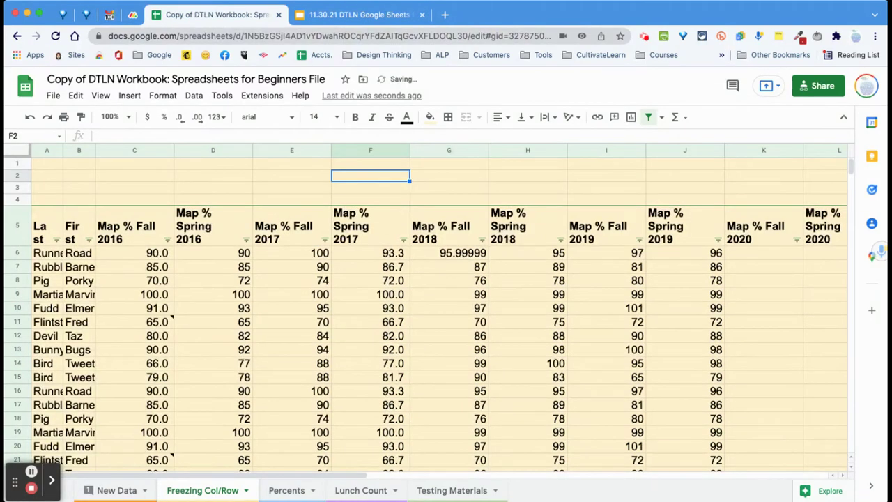
left_click(213, 176)
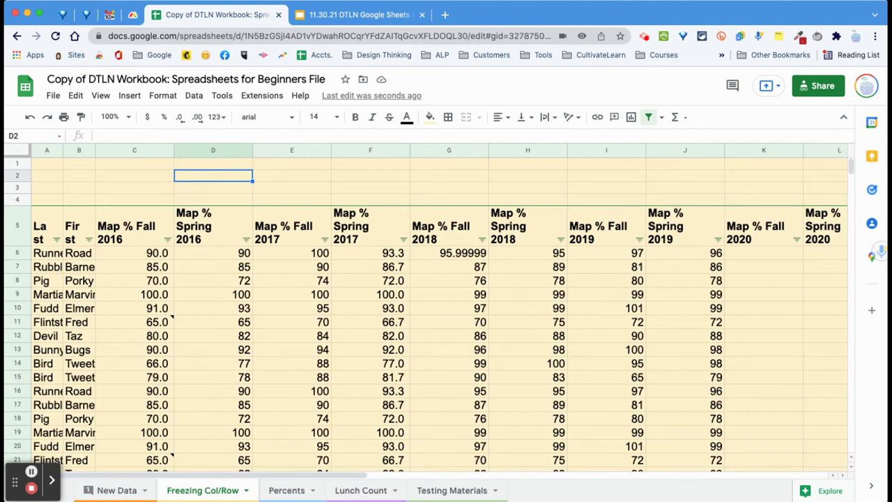
Remove the current filter and create a new one on header row 5, below the blank rows
left_click(649, 116)
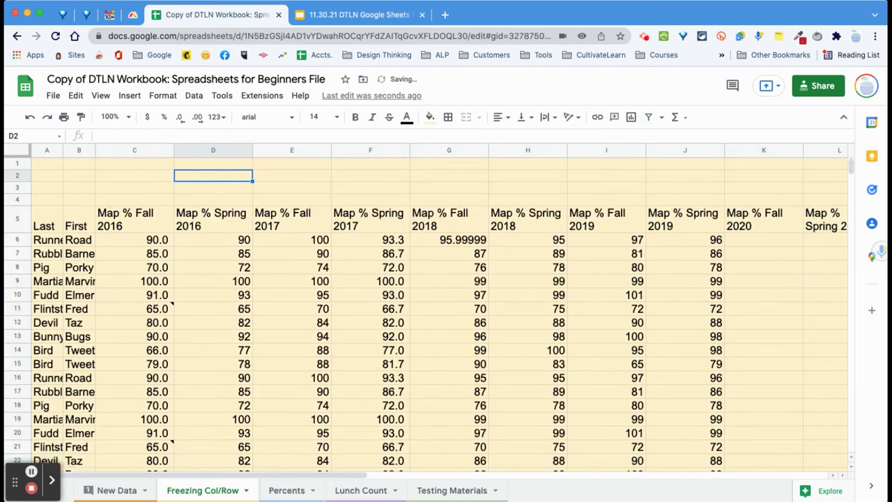
left_click(17, 163)
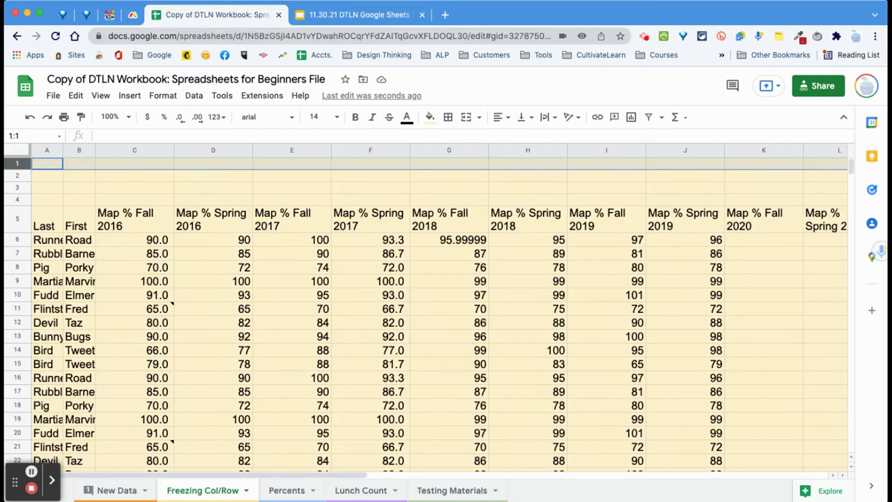
left_click(17, 219)
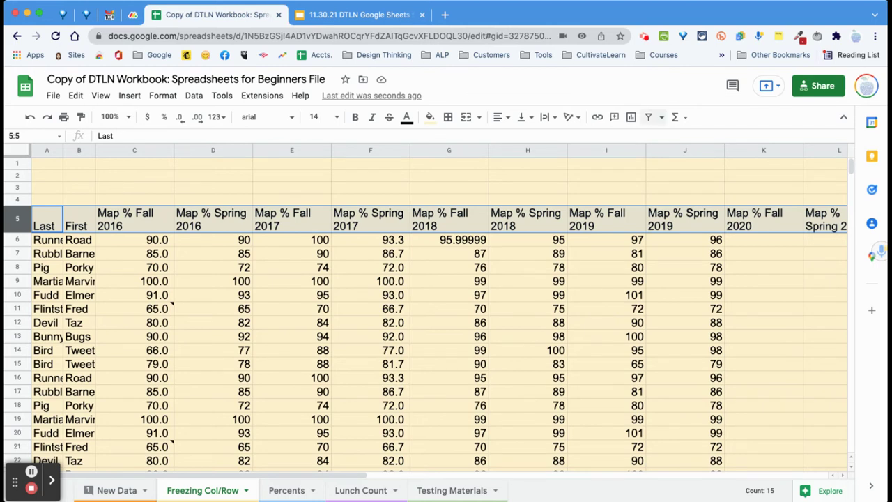
left_click(648, 117)
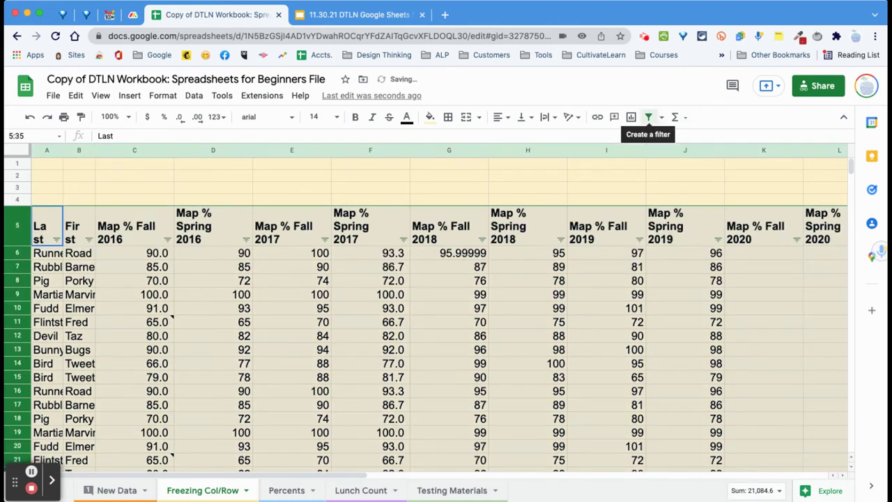
left_click(292, 267)
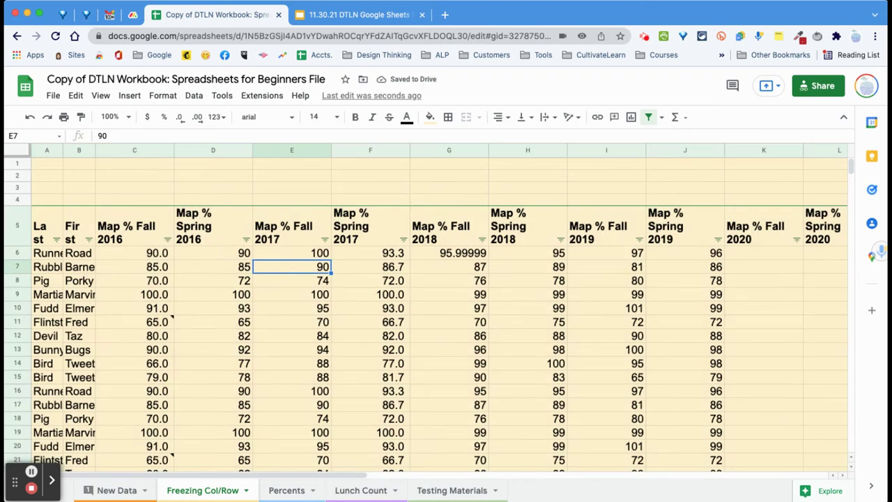
Examine the filtered range from header row 5 down to the last student row
left_click_drag(371, 202, 551, 338)
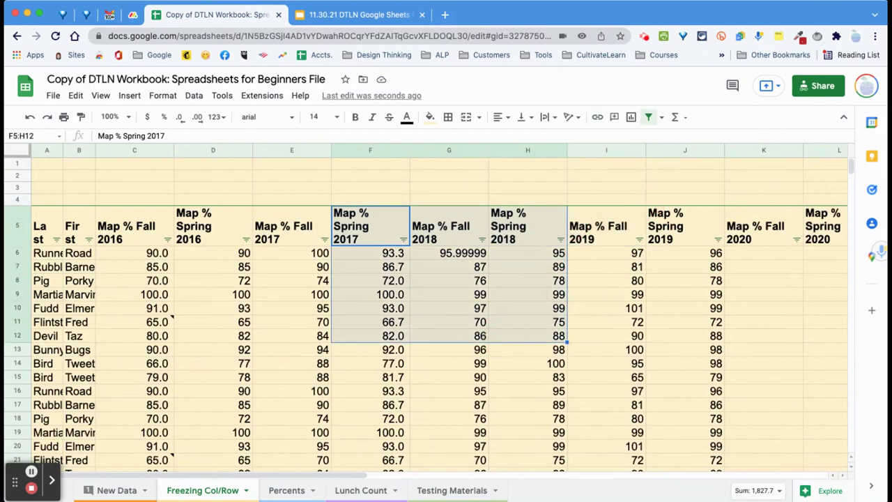
scroll(551, 339, "down", 2)
scroll(426, 314, "down", 5)
left_click_drag(401, 344, 605, 362)
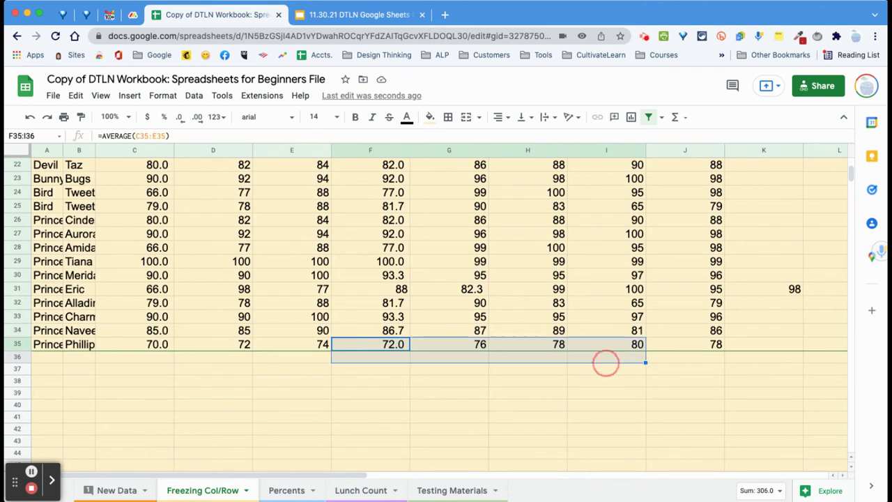
scroll(604, 362, "up", 10)
scroll(603, 362, "down", 8)
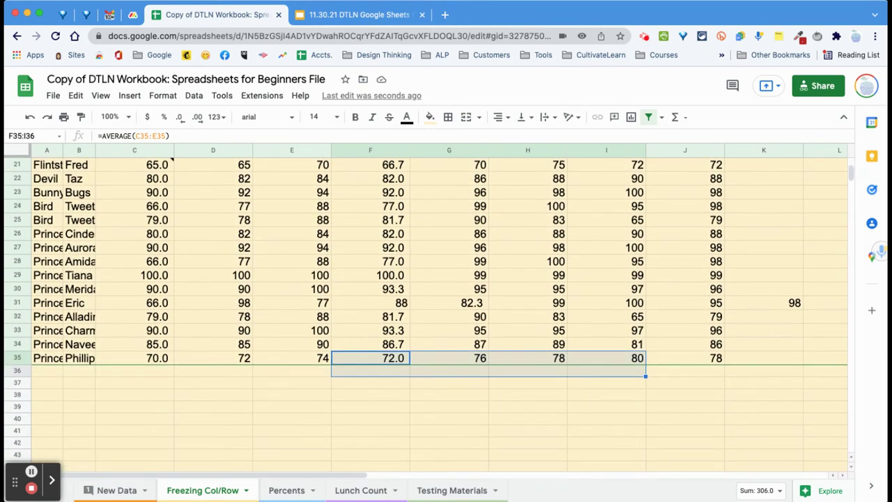
scroll(426, 311, "up", 1)
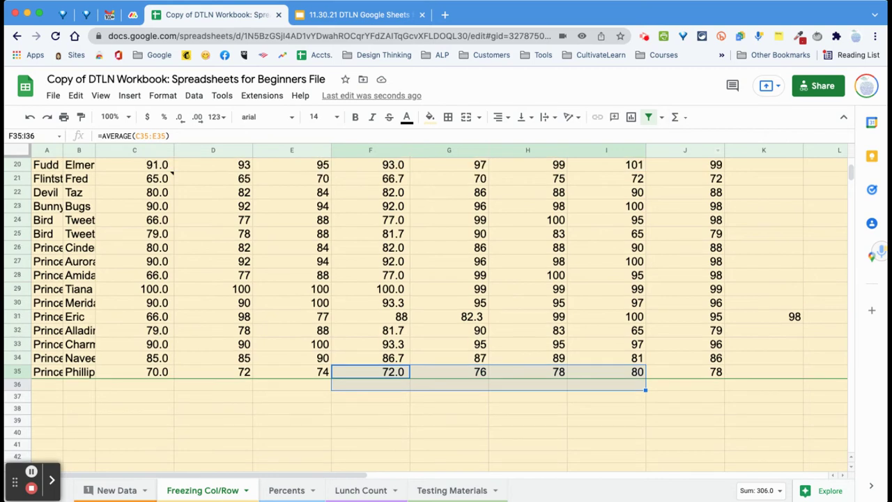
Turn the filter off and reapply it to the column headings in row 5
left_click(649, 116)
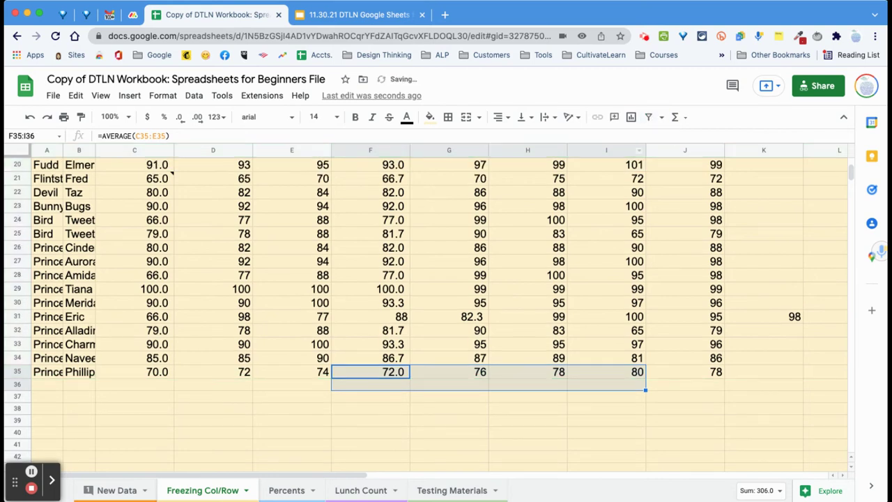
scroll(426, 311, "up", 8)
left_click(17, 219)
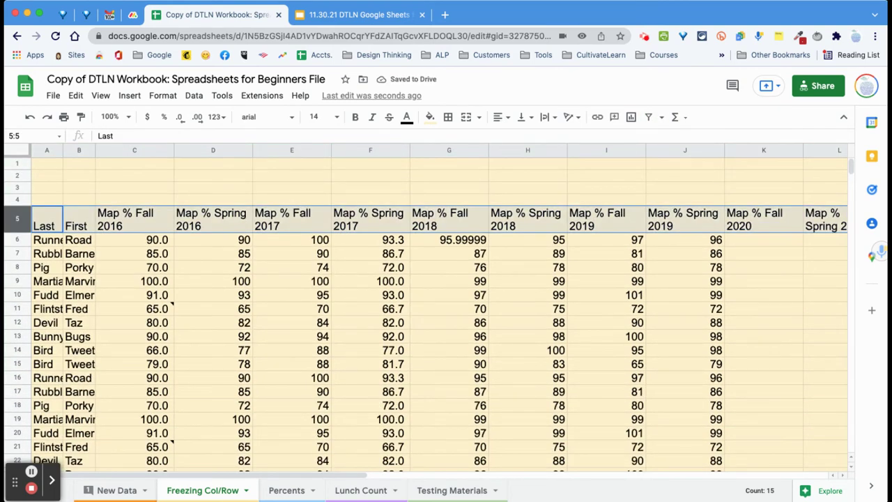
left_click(648, 116)
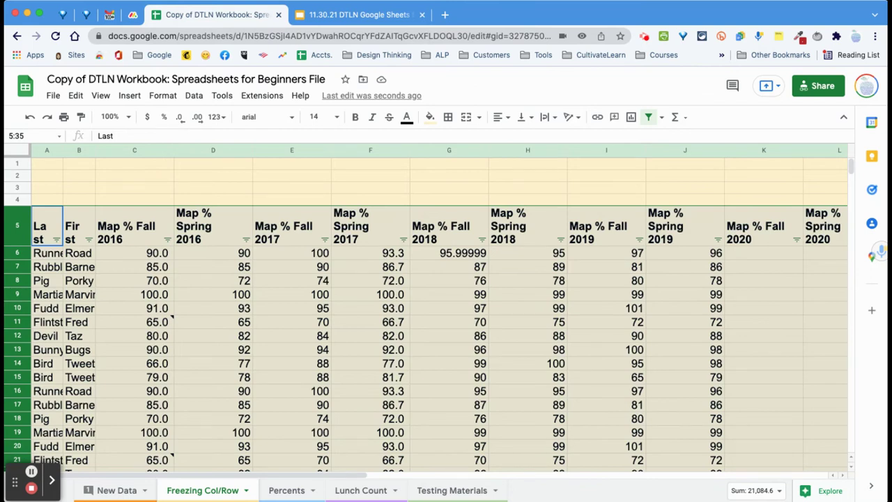
Delete the four blank rows 1 to 4 above the headings
left_click_drag(16, 163, 16, 199)
right_click(17, 199)
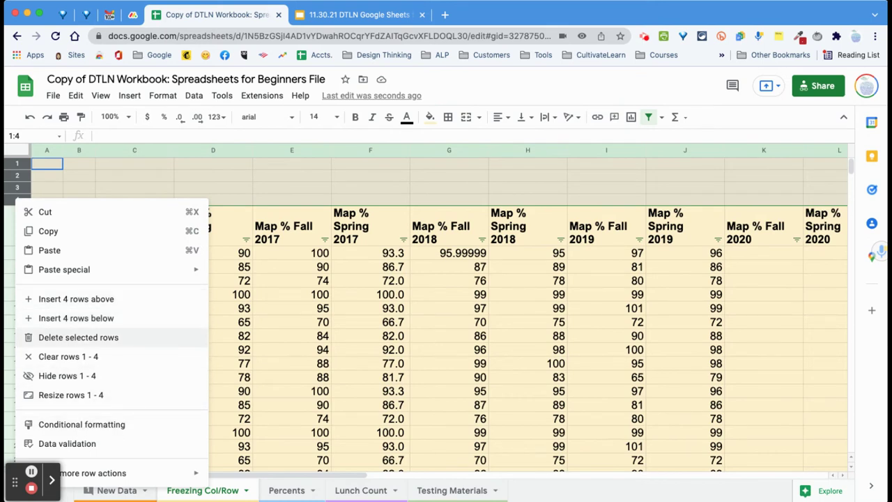
left_click(78, 336)
left_click(212, 287)
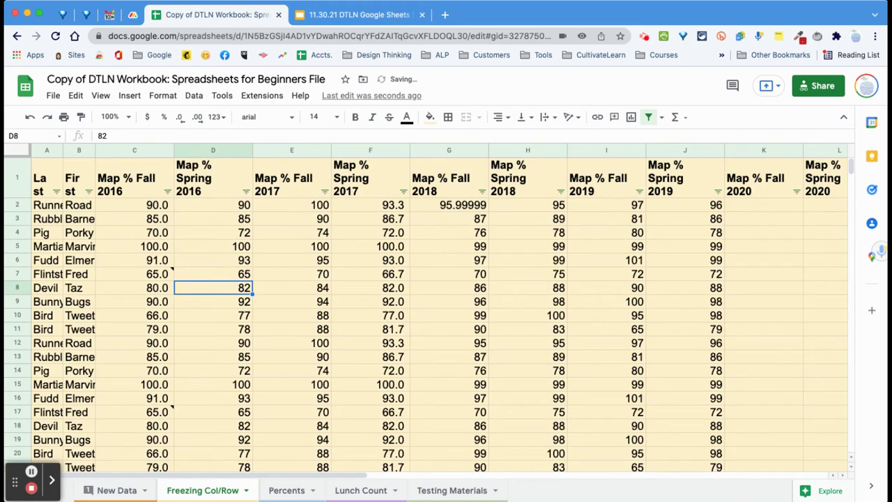
Examine the score data down its rows and across its columns to check whether the headings and student names stay in view
scroll(446, 313, "down", 5)
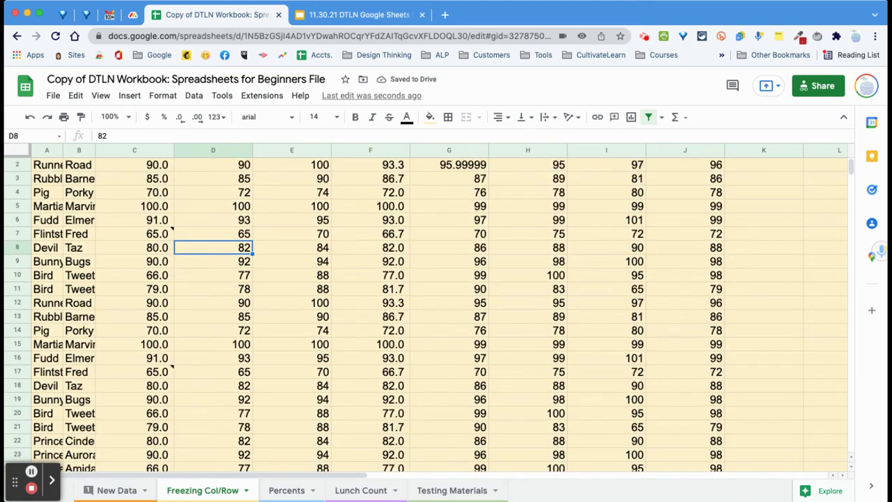
scroll(446, 314, "up", 5)
scroll(447, 314, "down", 5)
scroll(447, 313, "up", 5)
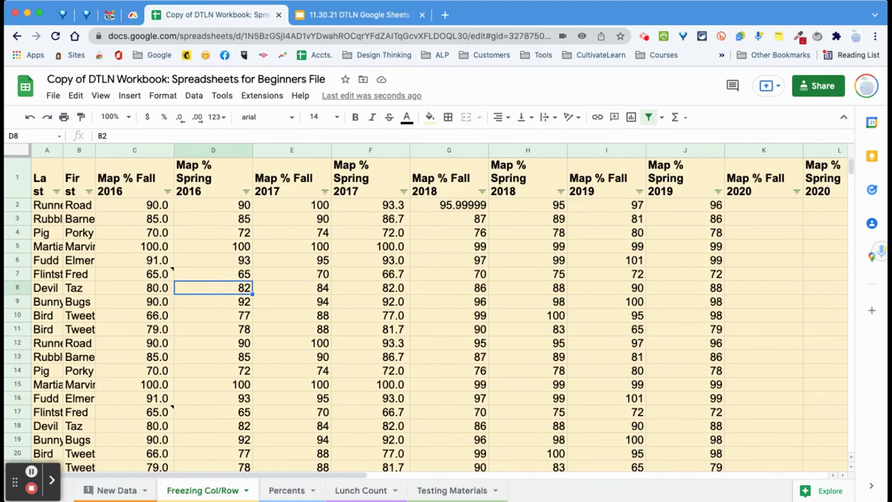
scroll(446, 314, "down", 3)
scroll(446, 314, "up", 3)
scroll(446, 314, "right", 3)
scroll(446, 313, "right", 4)
scroll(446, 314, "left", 7)
scroll(446, 313, "down", 1)
scroll(446, 314, "right", 1)
scroll(446, 313, "left", 1)
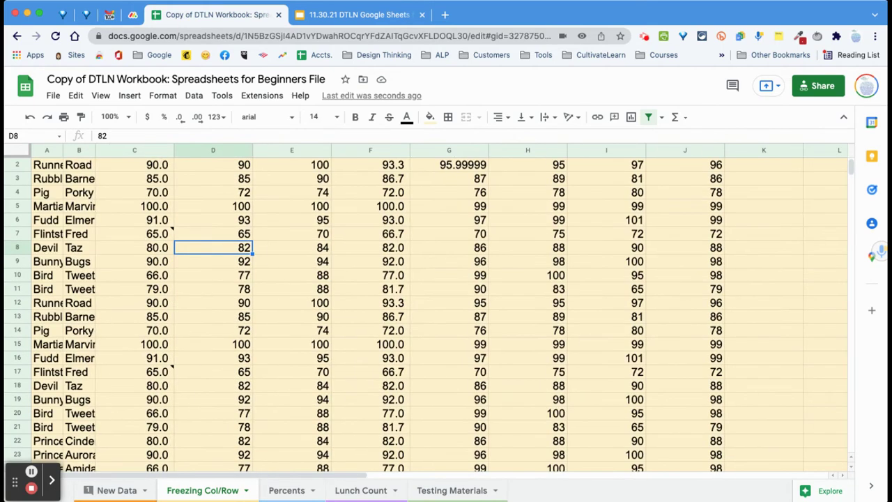
scroll(446, 314, "up", 1)
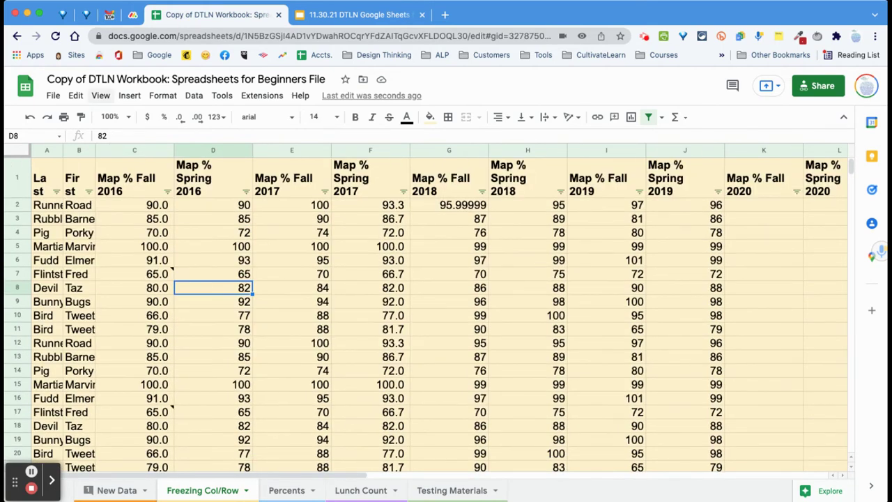
Freeze the first row so the column headings stay in place
left_click(101, 96)
mouse_move(75, 96)
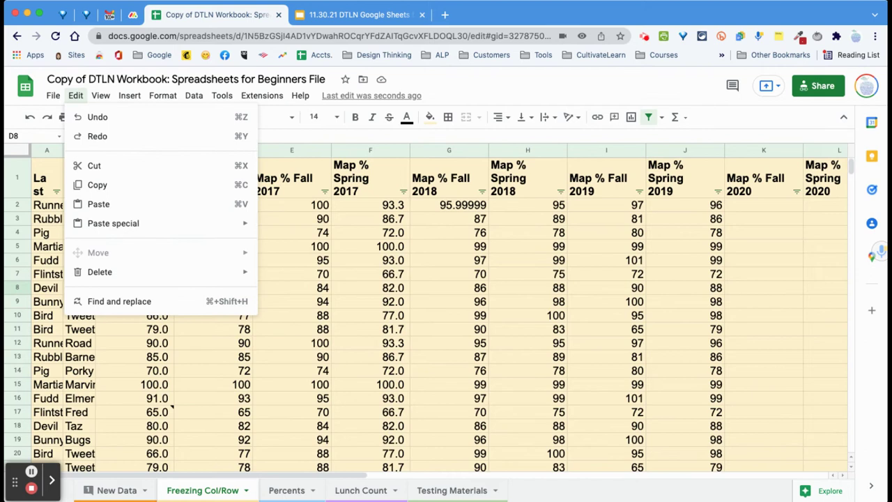
mouse_move(124, 136)
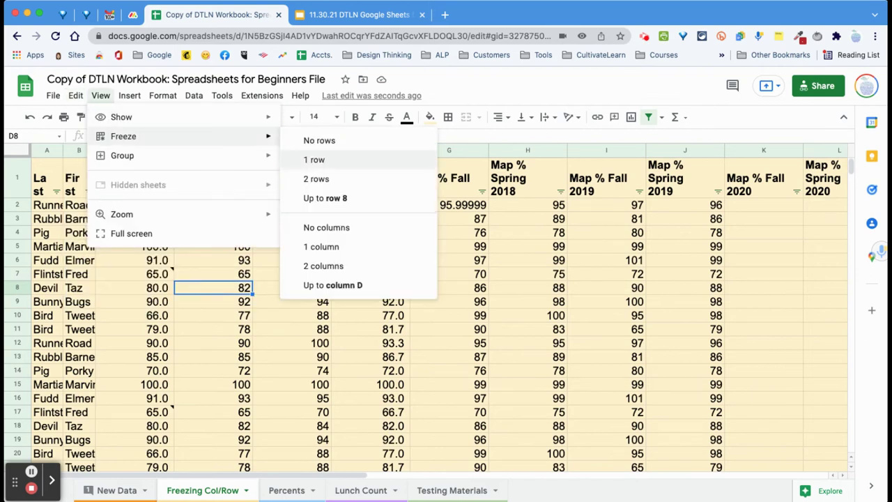
left_click(314, 159)
scroll(447, 334, "down", 5)
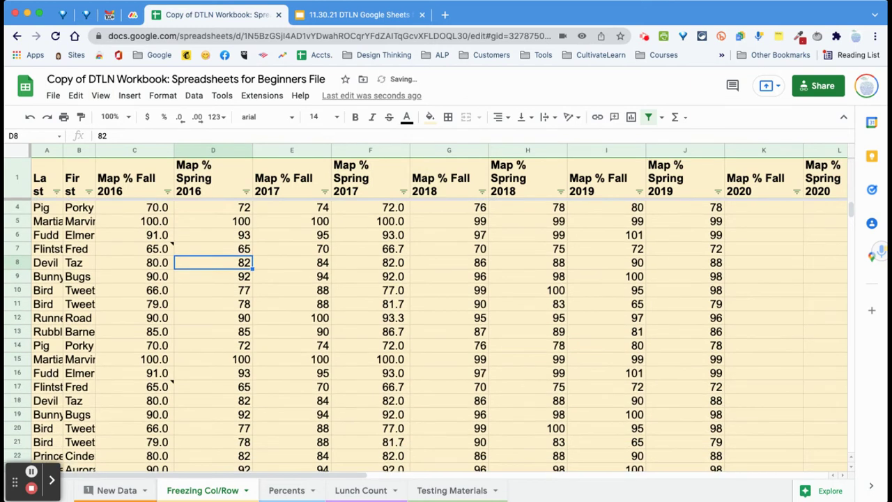
scroll(447, 335, "up", 5)
scroll(446, 335, "down", 5)
scroll(447, 334, "up", 5)
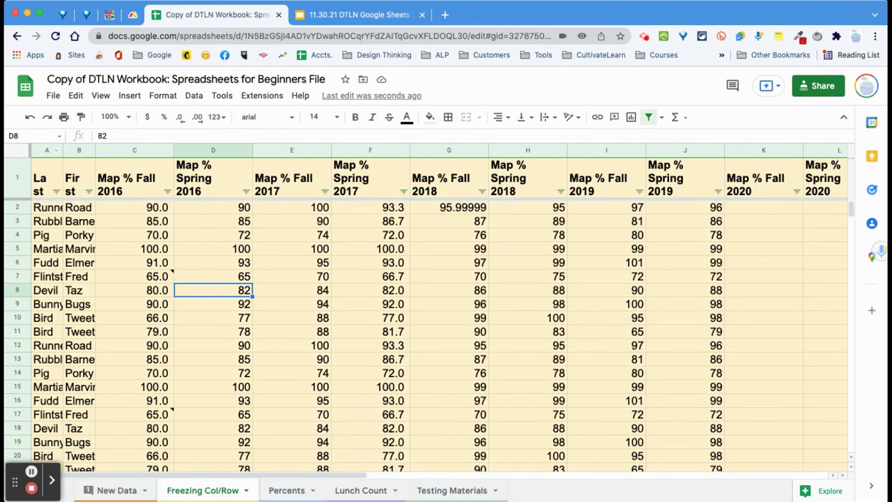
left_click_drag(50, 149, 87, 150)
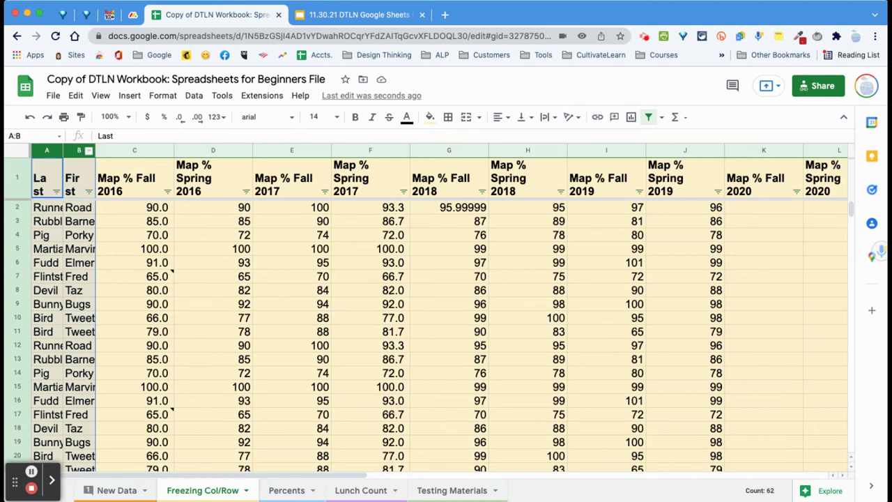
left_click(101, 96)
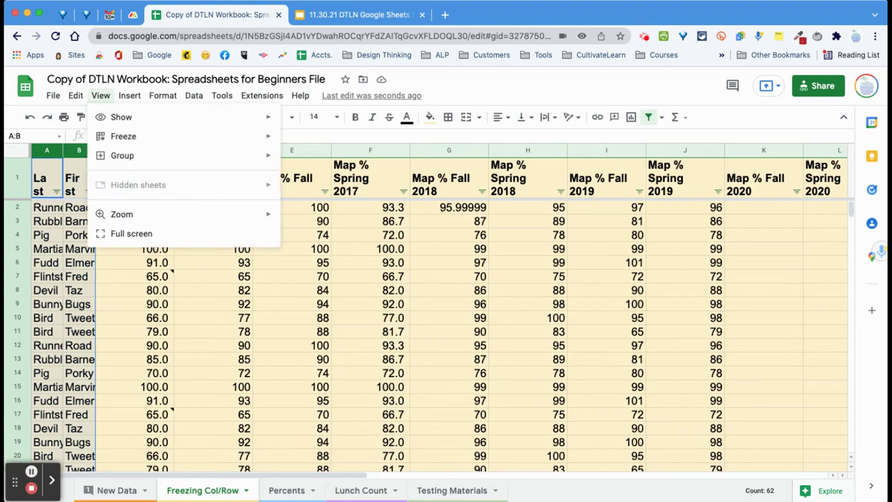
mouse_move(132, 136)
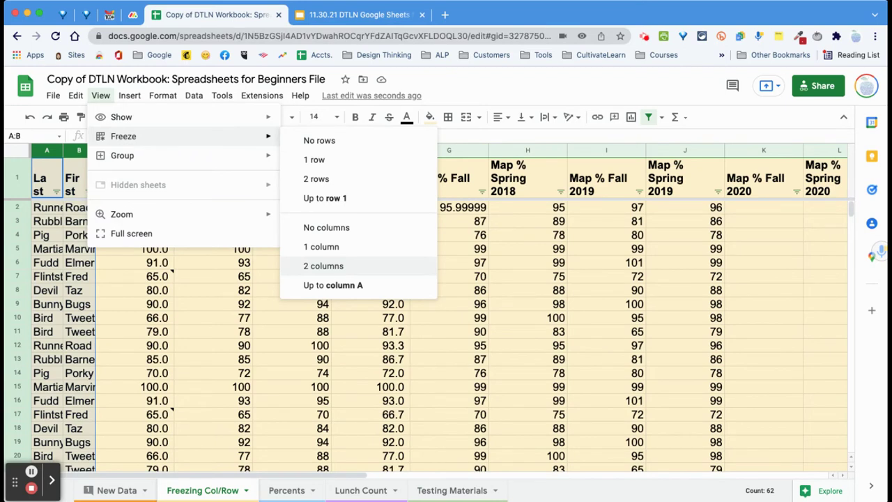
left_click(213, 276)
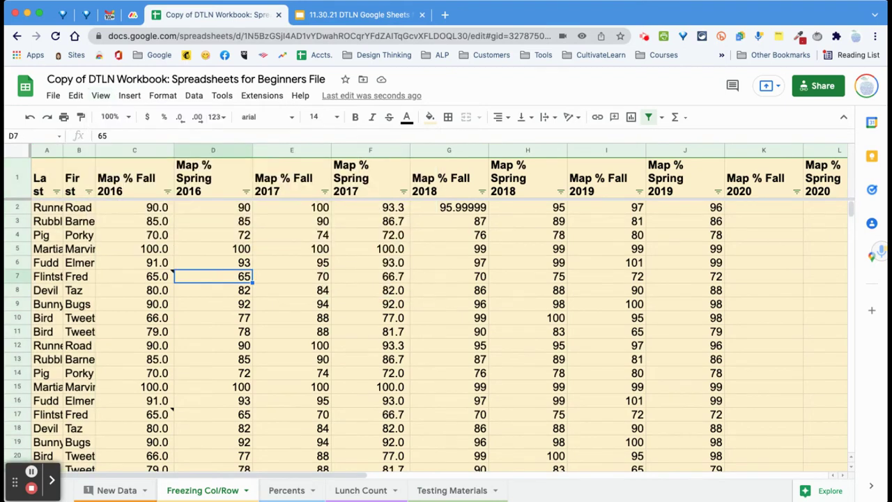
Freeze the columns up to column B so the last and first names stay in place
left_click(79, 150)
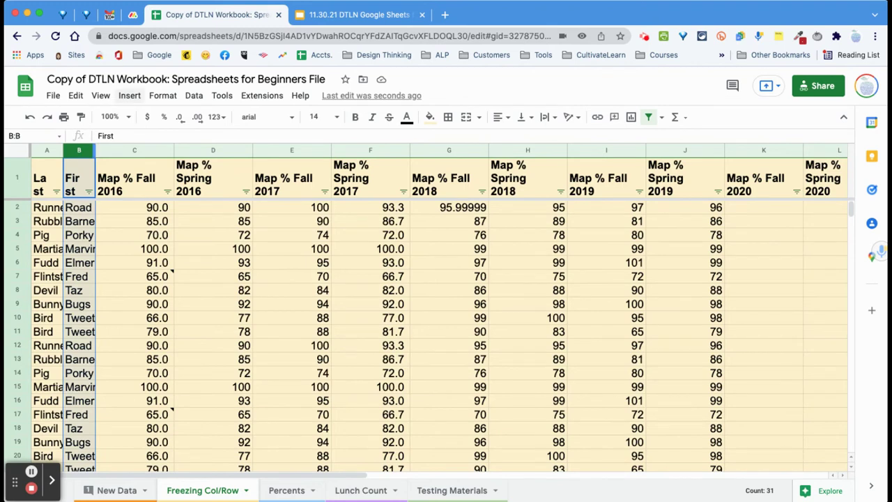
left_click(100, 95)
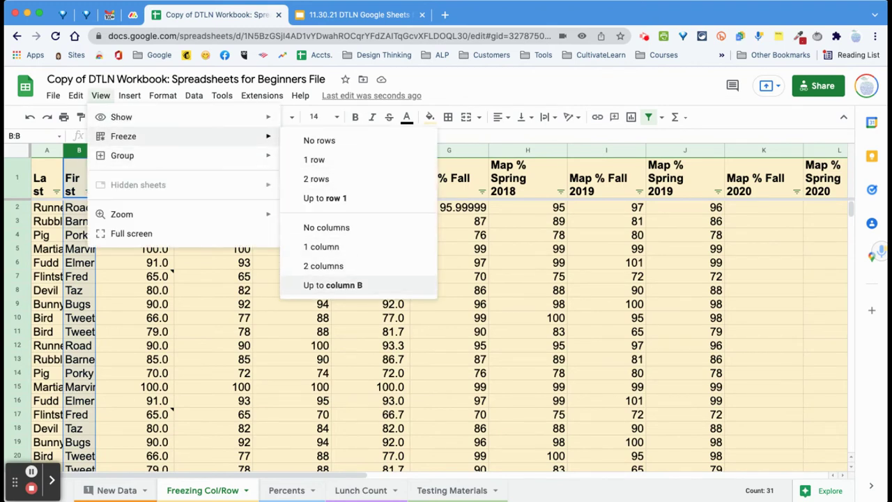
left_click(348, 285)
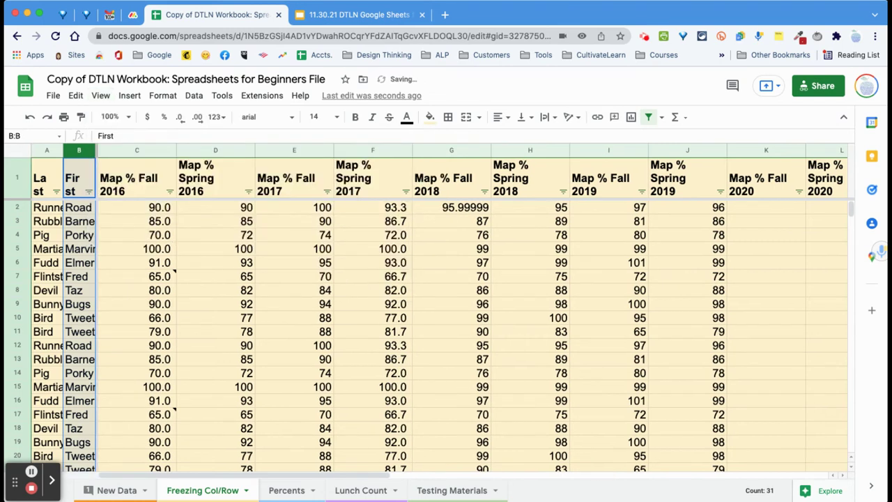
left_click(216, 150)
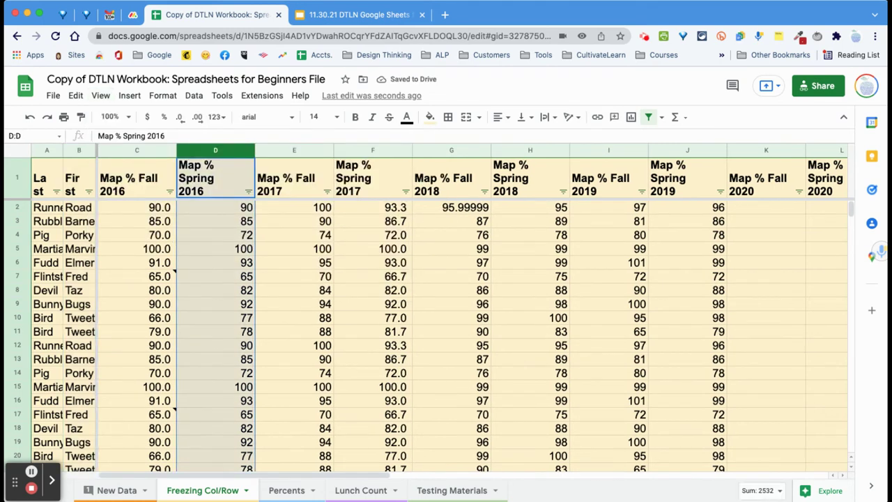
left_click(43, 149)
left_click_drag(43, 149, 209, 149)
left_click(215, 221)
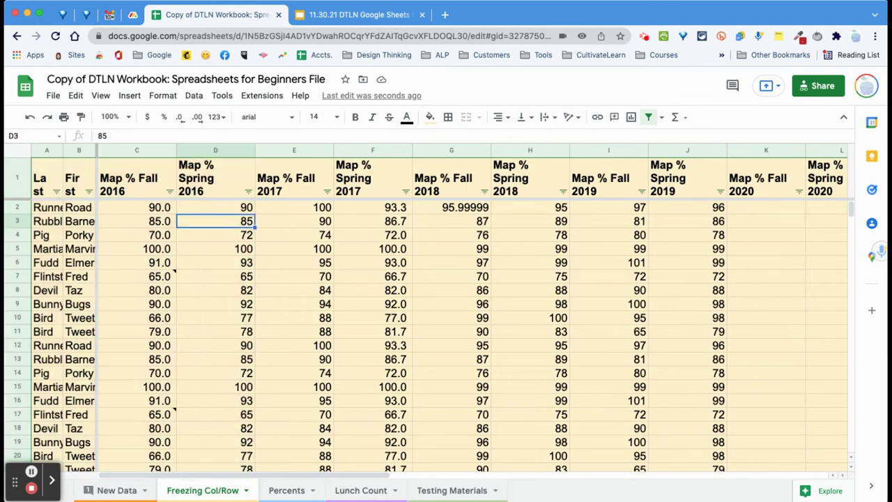
left_click(215, 150)
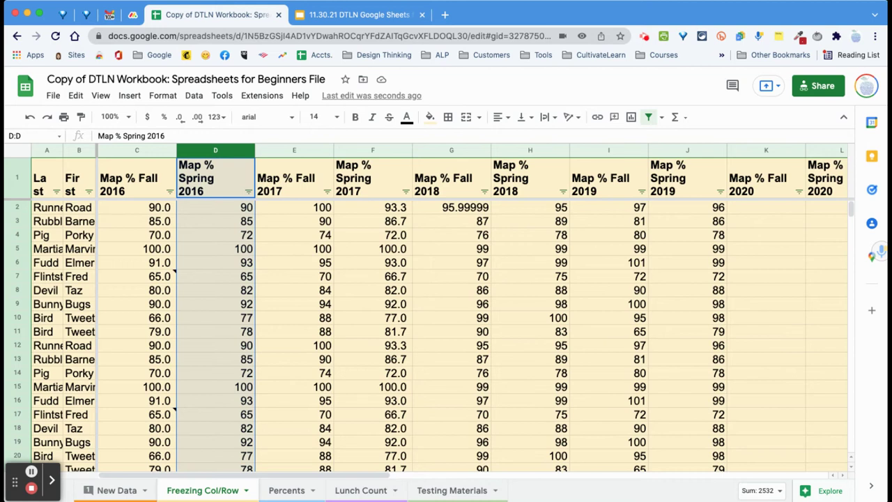
left_click(100, 96)
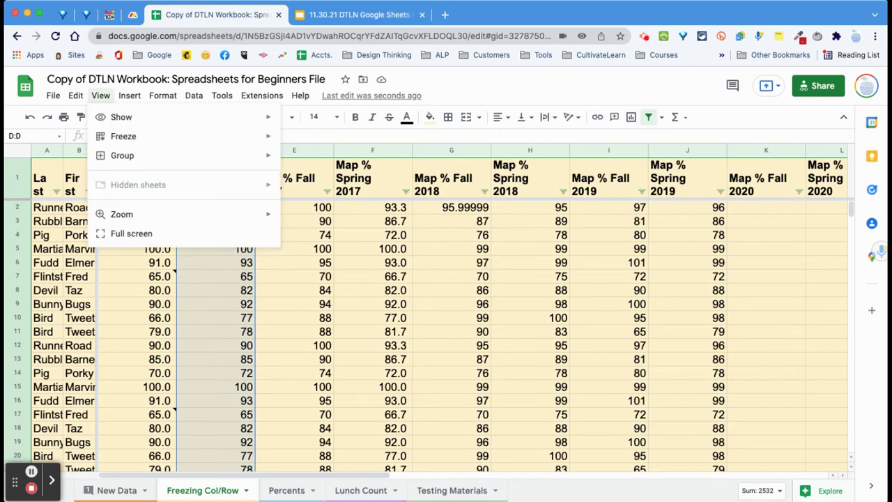
mouse_move(139, 135)
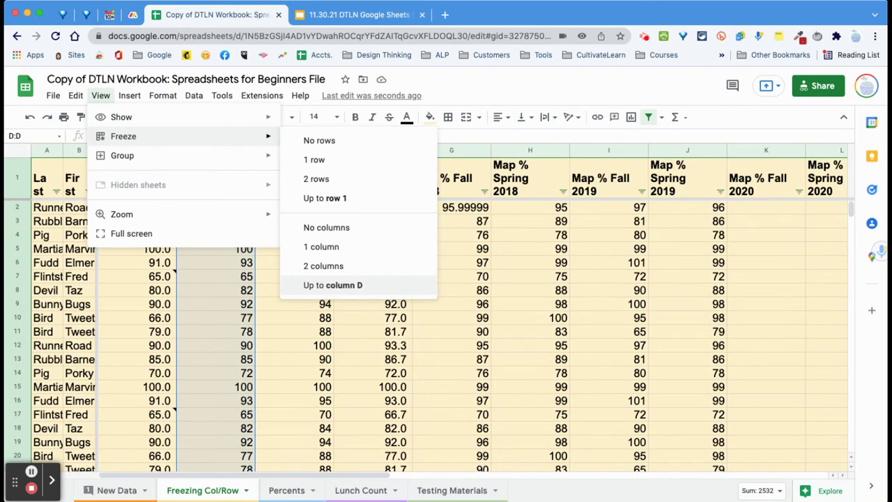
left_click(200, 373)
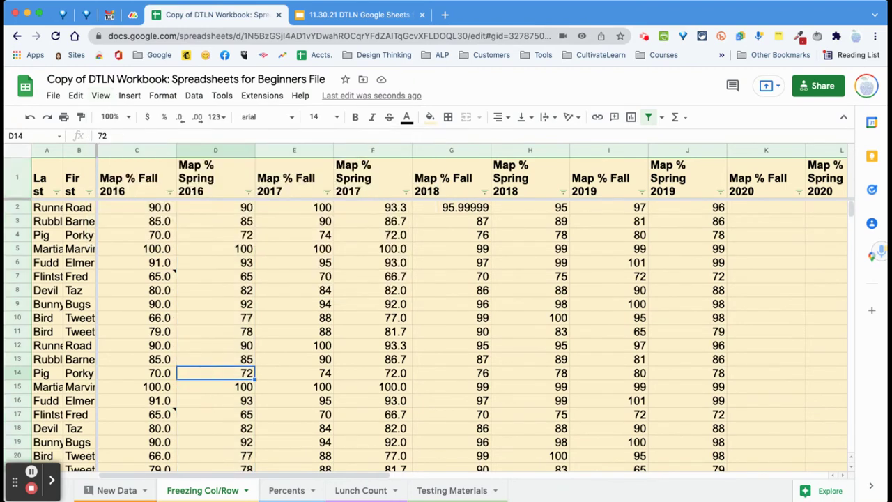
Examine the score columns across the sheet to check whether the student names stay in view
scroll(446, 314, "right", 5)
scroll(446, 314, "left", 5)
scroll(446, 313, "right", 8)
scroll(446, 314, "left", 8)
scroll(474, 314, "right", 3)
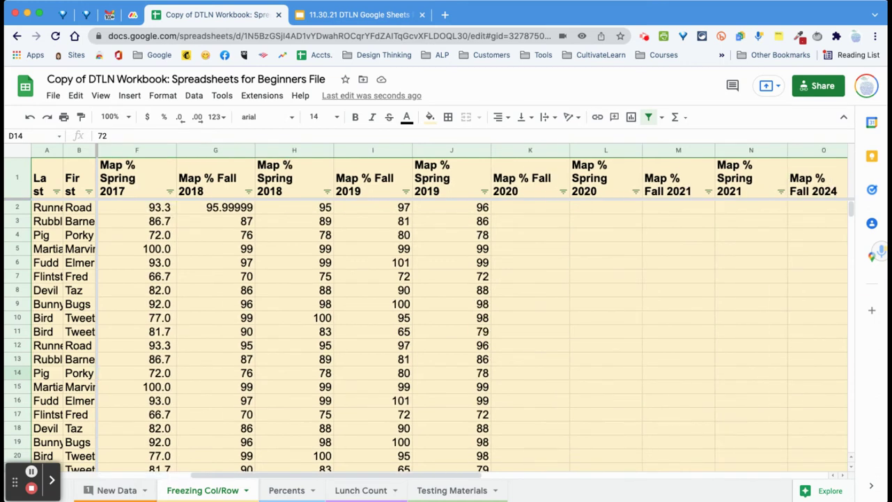
Examine the list of values offered by the Map % Spring 2019 column's filter
left_click(451, 177)
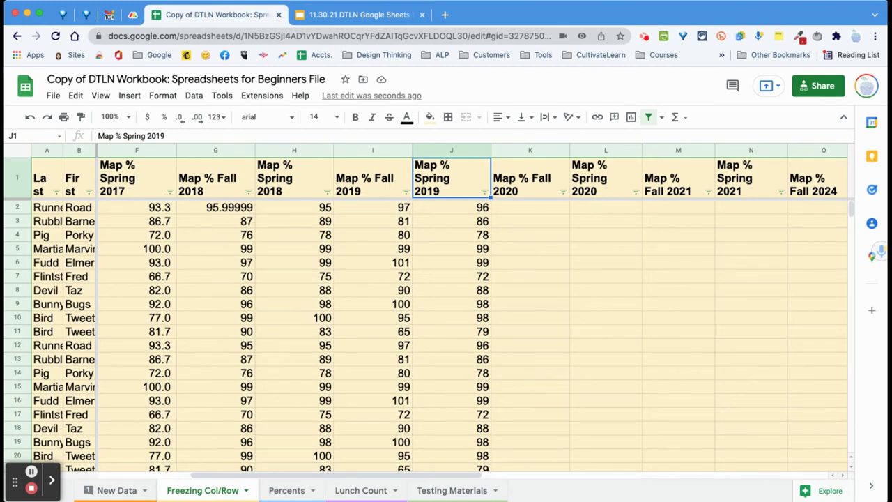
left_click(484, 191)
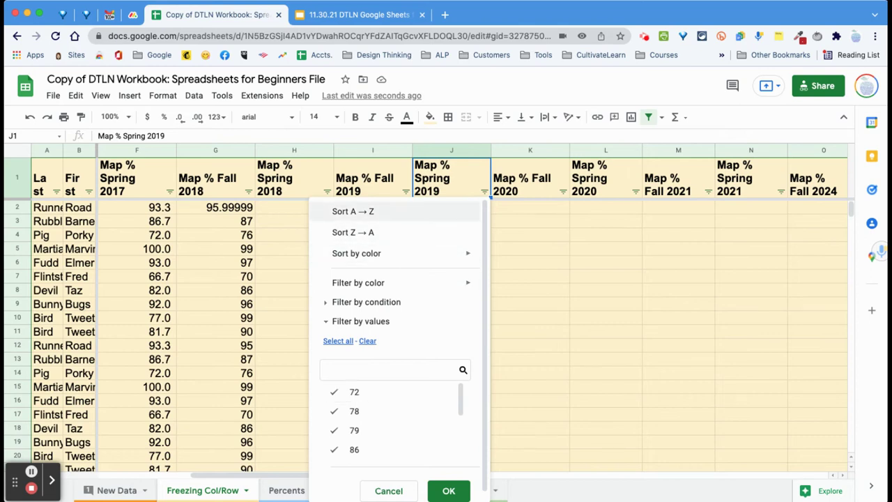
scroll(403, 348, "down", 1)
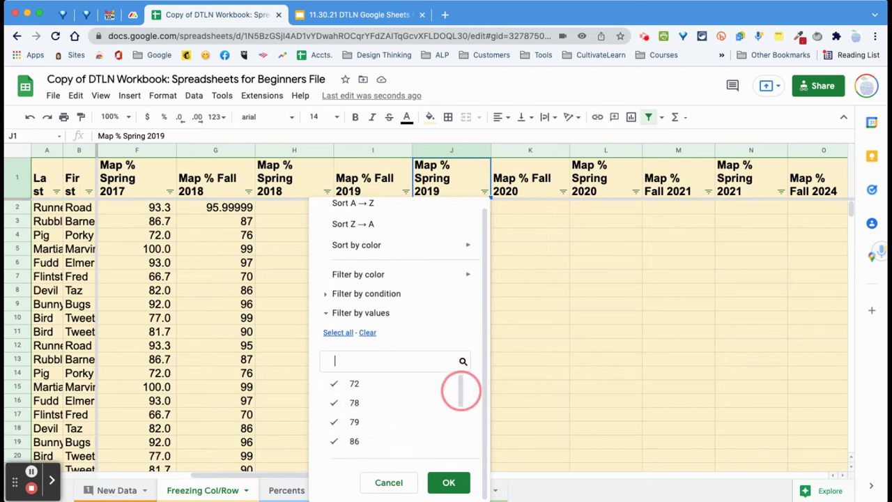
scroll(461, 392, "down", 2)
scroll(460, 392, "down", 3)
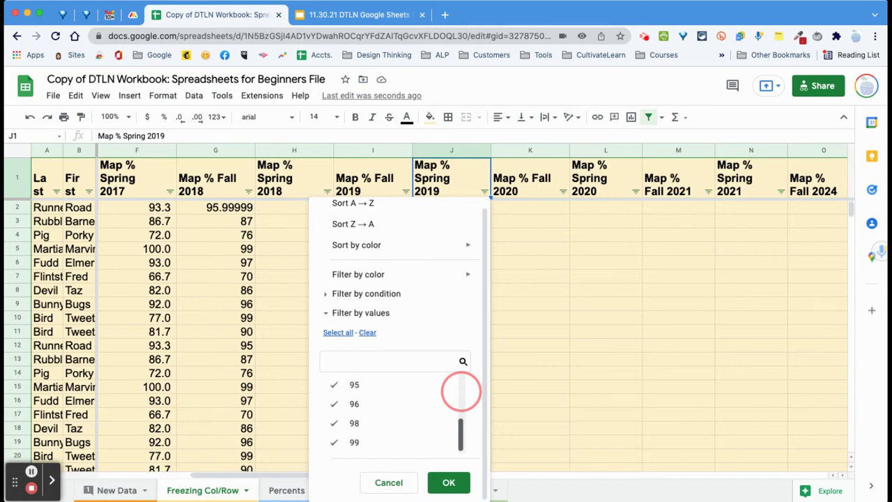
scroll(461, 391, "up", 3)
scroll(460, 392, "down", 3)
scroll(460, 392, "up", 1)
scroll(461, 392, "up", 3)
scroll(461, 392, "down", 3)
scroll(461, 392, "up", 3)
scroll(461, 391, "down", 3)
scroll(461, 392, "up", 2)
scroll(461, 391, "down", 1)
scroll(461, 392, "down", 3)
scroll(460, 392, "up", 3)
scroll(461, 392, "down", 3)
scroll(461, 392, "up", 3)
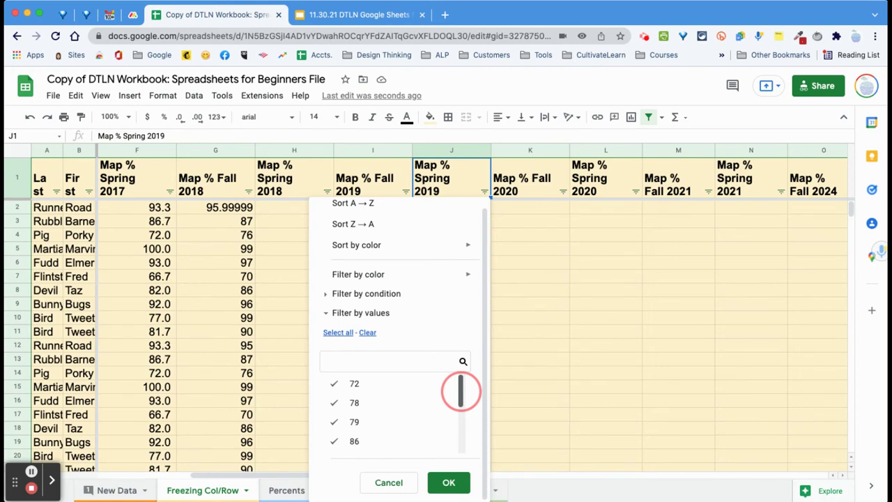
scroll(460, 391, "down", 4)
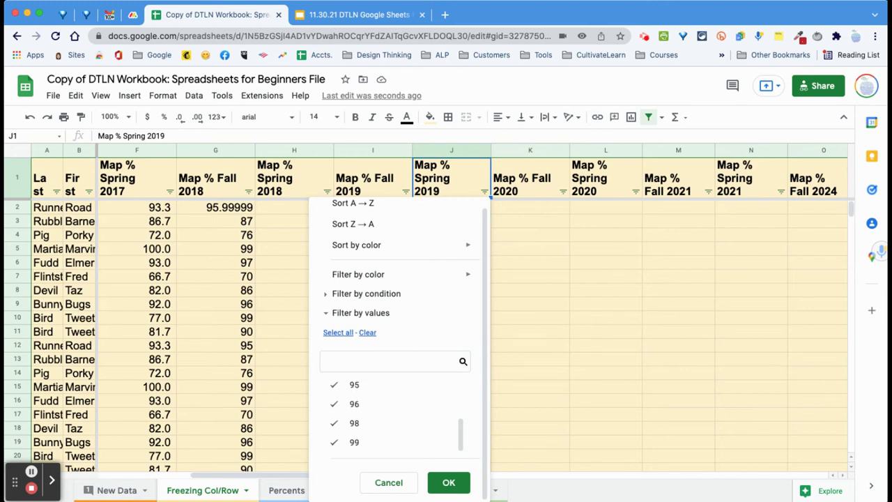
Filter the Map % Spring 2019 column to show only the scores 86, 88, 95, 96, 98 and 99
left_click(368, 332)
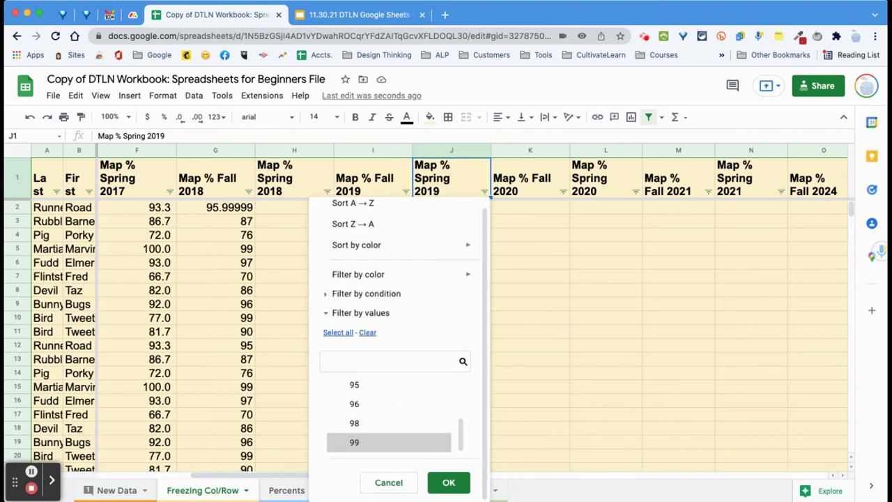
left_click(354, 442)
left_click(354, 423)
left_click(354, 403)
left_click(354, 384)
scroll(354, 395, "up", 1)
scroll(388, 404, "up", 1)
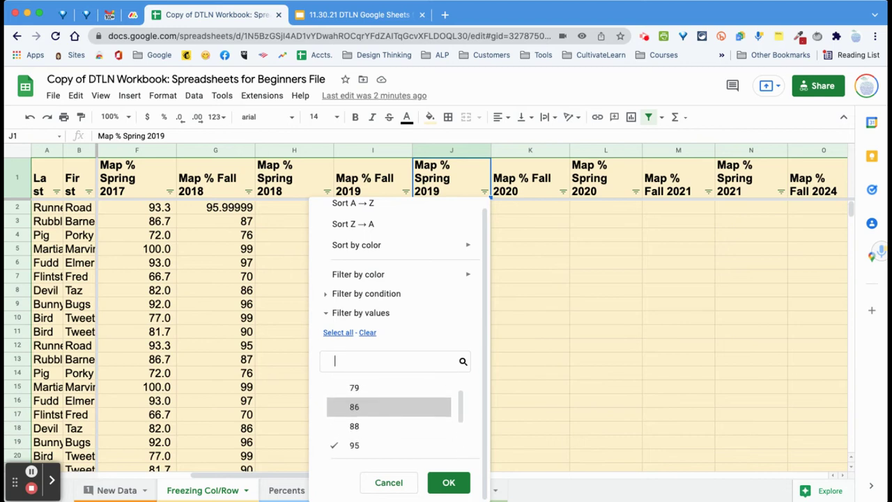
scroll(388, 405, "down", 2)
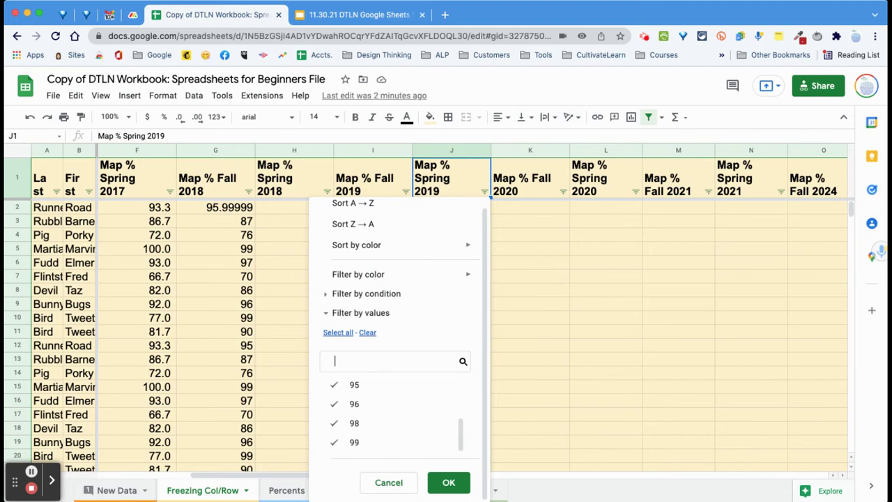
scroll(388, 411, "up", 3)
left_click(354, 444)
left_click(354, 425)
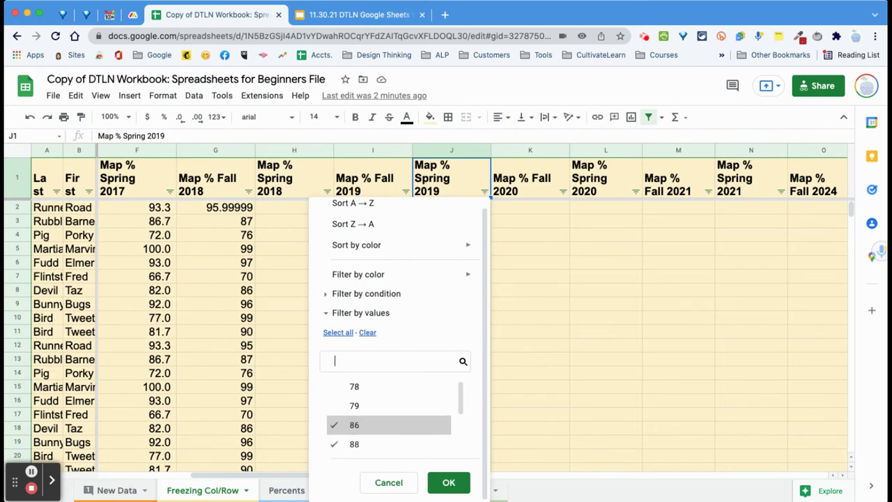
scroll(388, 415, "down", 2)
scroll(388, 415, "up", 2)
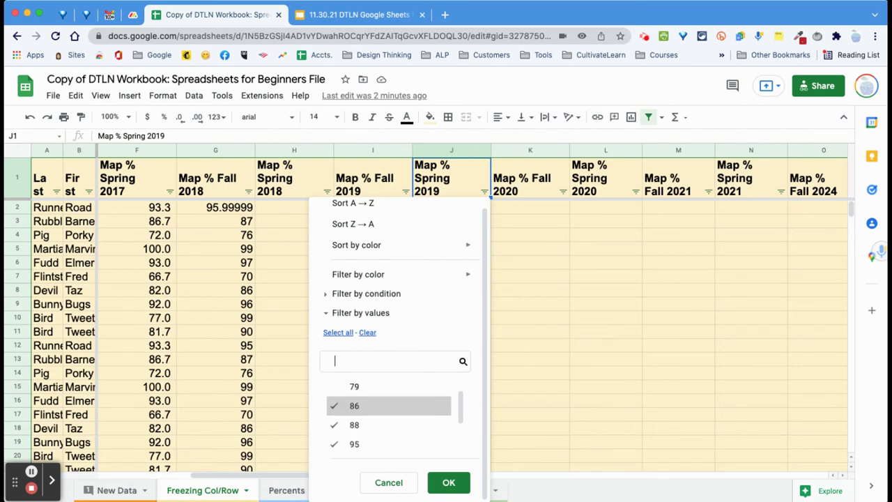
scroll(388, 405, "down", 2)
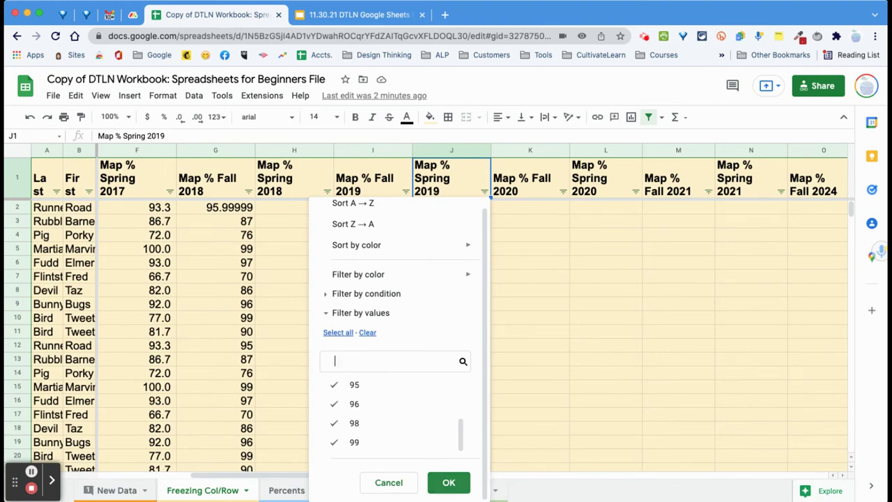
left_click(448, 482)
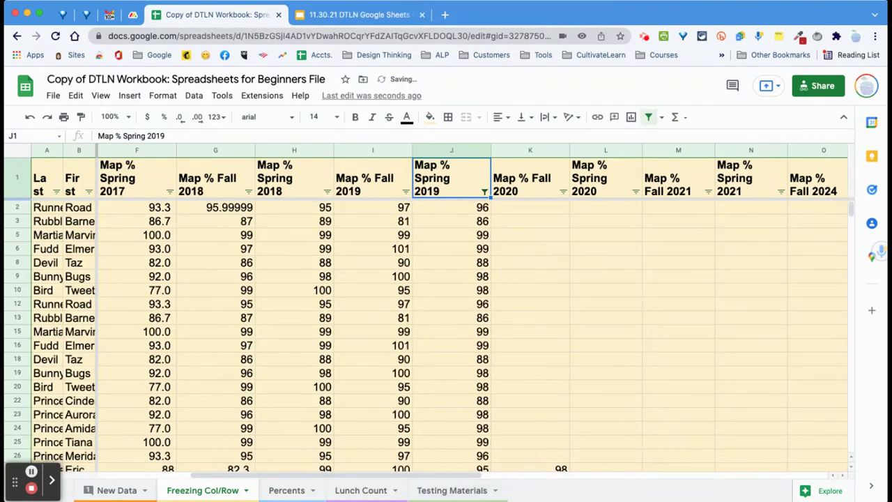
Copy the filtered students' last and first names in the range A6:B30
mouse_move(464, 205)
left_mouse_down()
mouse_move(478, 474)
mouse_move(456, 349)
mouse_move(456, 209)
left_mouse_up()
scroll(456, 307, "up", 3)
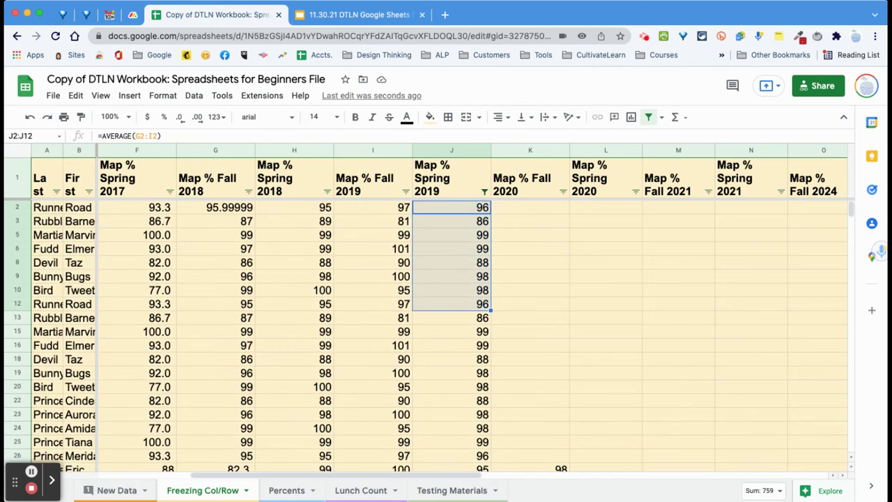
scroll(446, 335, "down", 2)
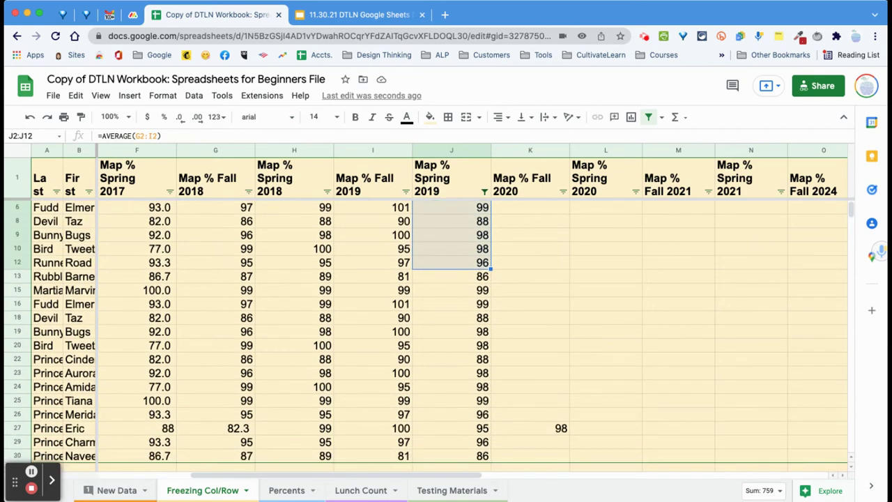
left_click_drag(45, 207, 70, 457)
right_click(72, 456)
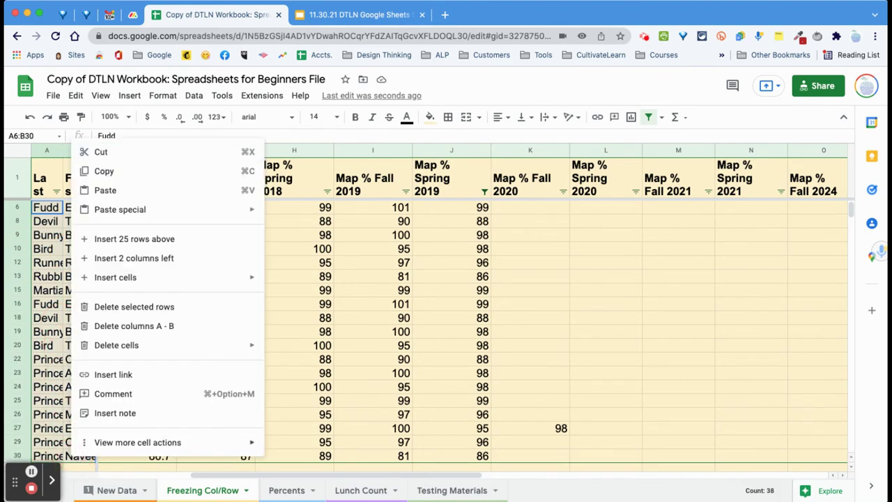
left_click(104, 171)
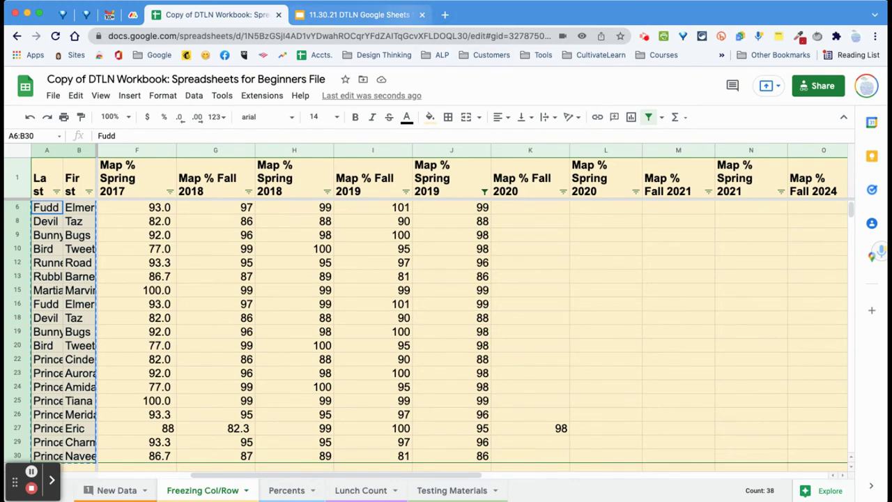
Switch to a new browser tab and create a blank Google Slides presentation
left_click(444, 14)
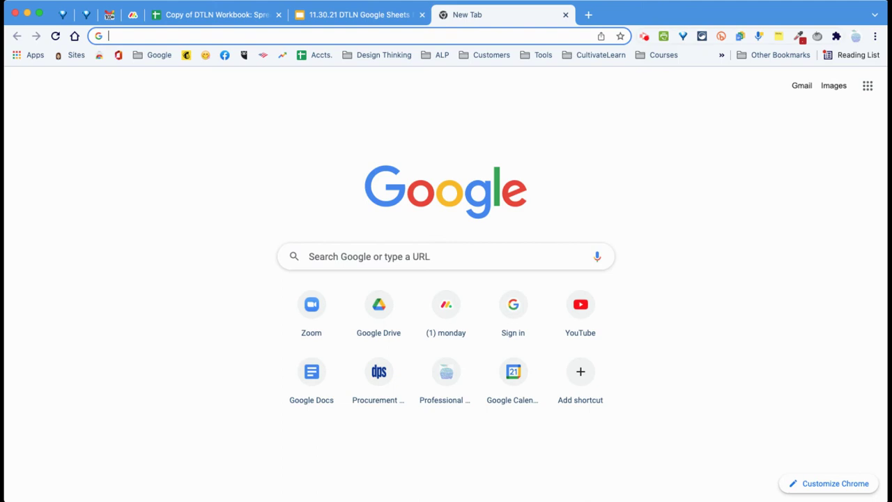
left_click(740, 36)
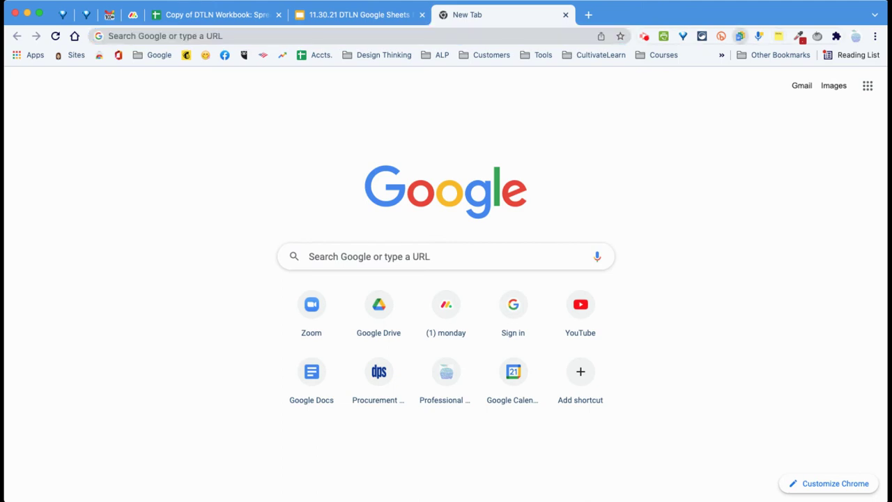
left_click(740, 36)
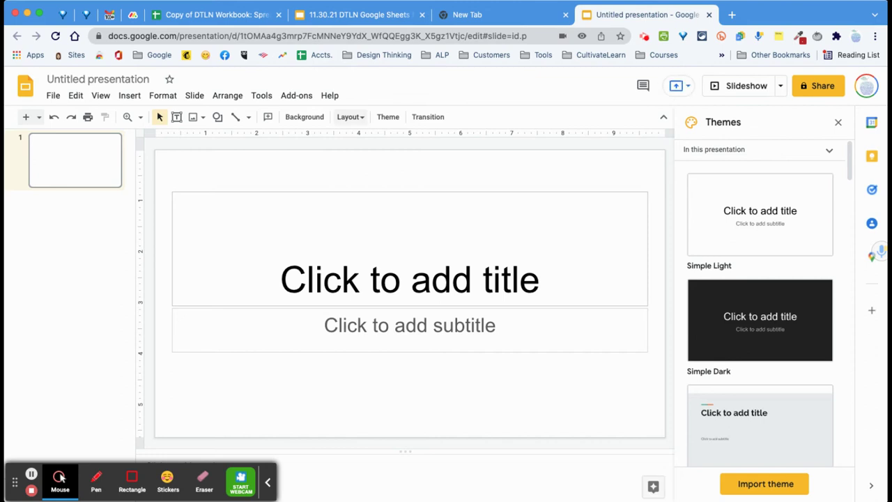
Apply the Title and two columns layout, then enter "Group 1" and paste the copied student names in the first column
left_click(351, 117)
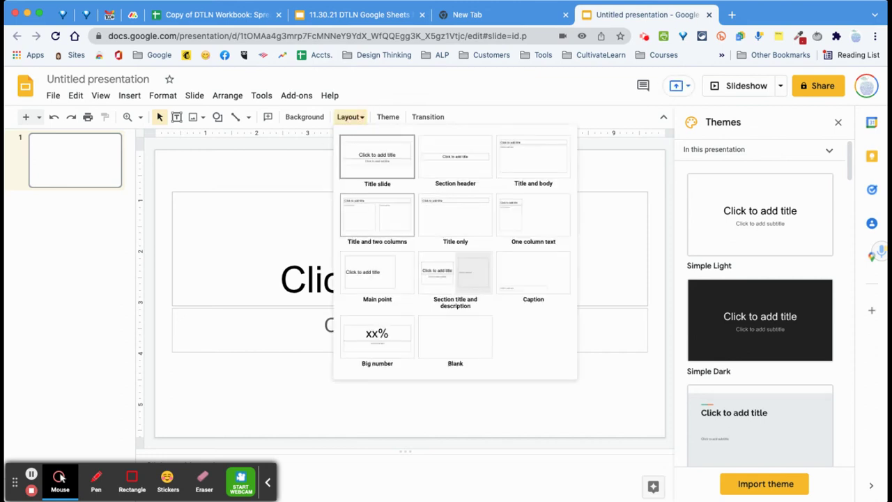
left_click(392, 222)
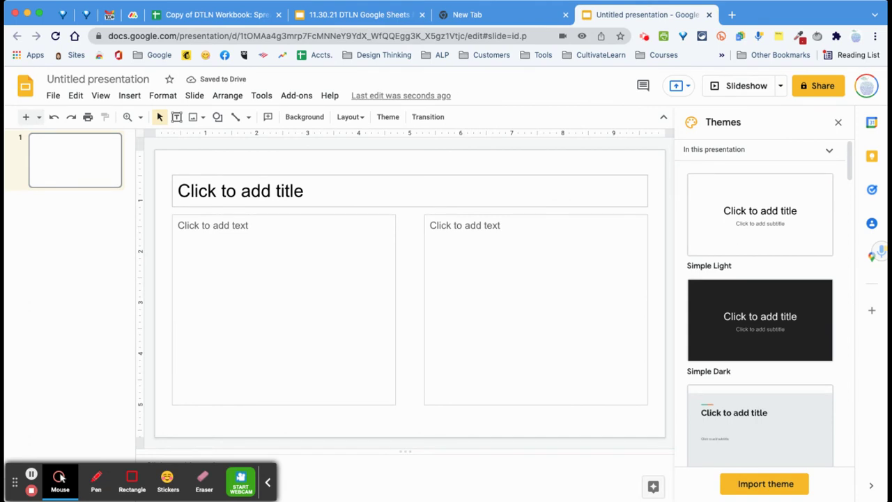
left_click(267, 221)
type("Group 1")
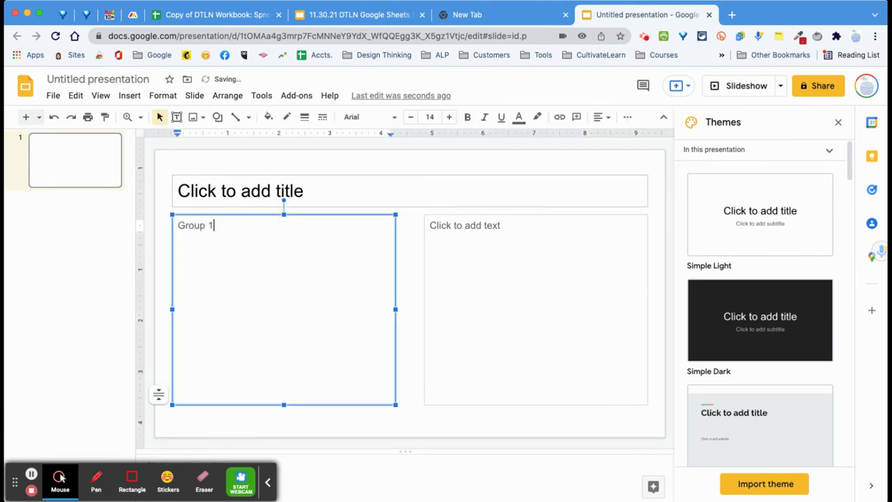
key("Return")
key("super+v")
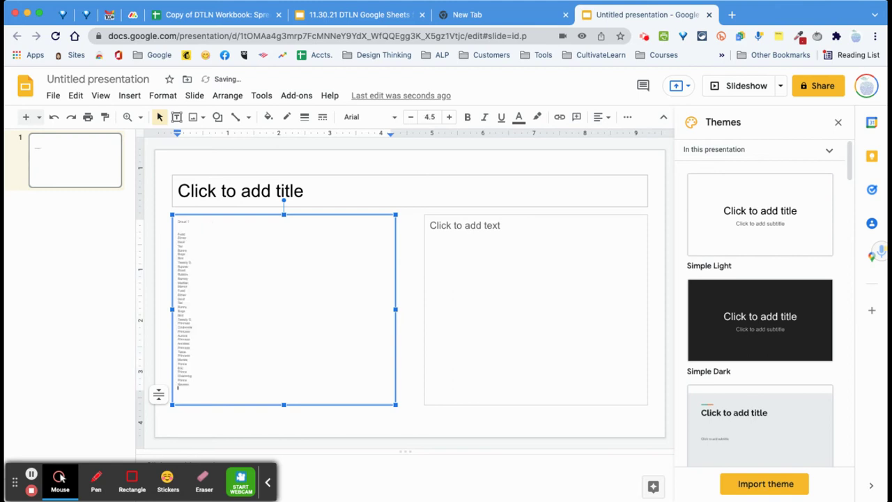
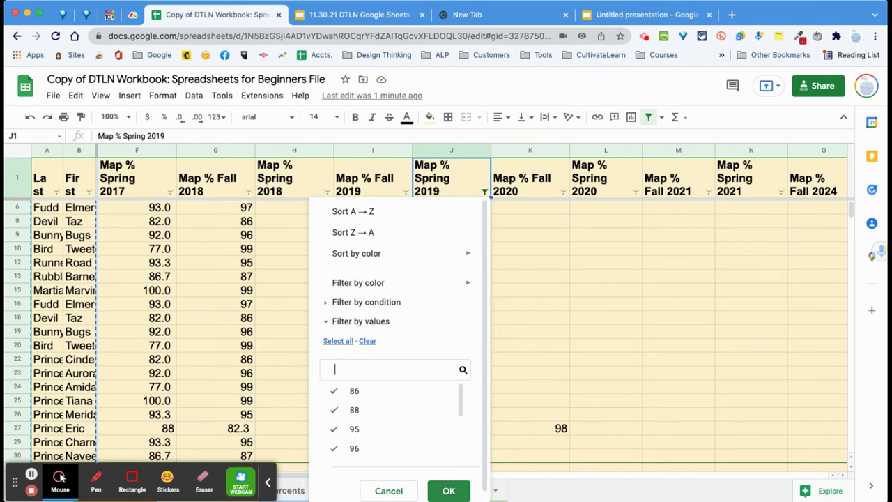
Close the filter and review the Map % column headers from Spring 2017 through Fall 2021
left_click(449, 491)
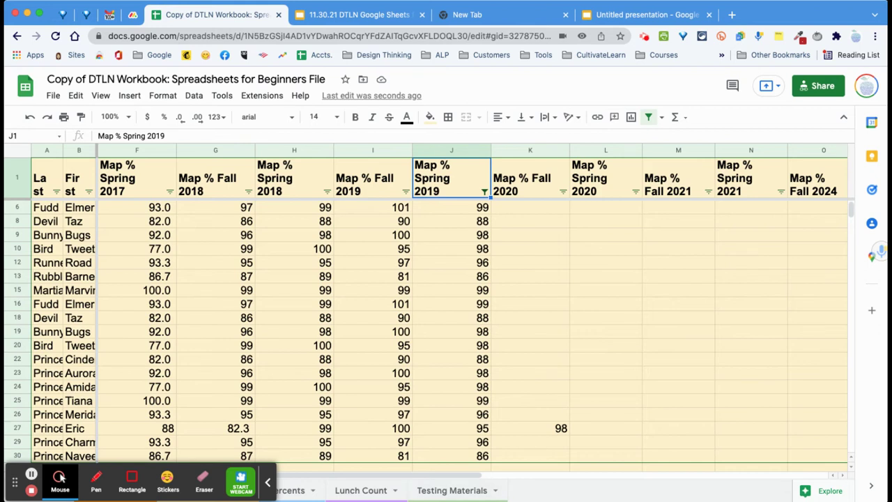
left_click_drag(123, 185, 454, 193)
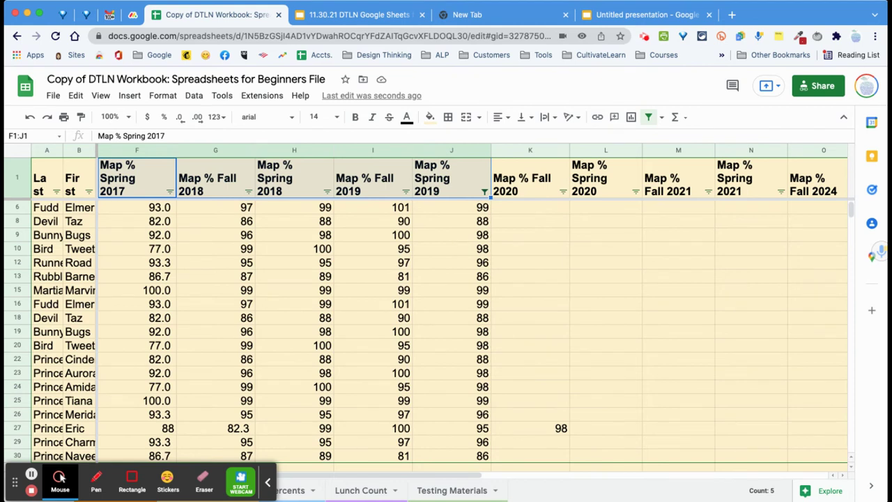
left_click(453, 185)
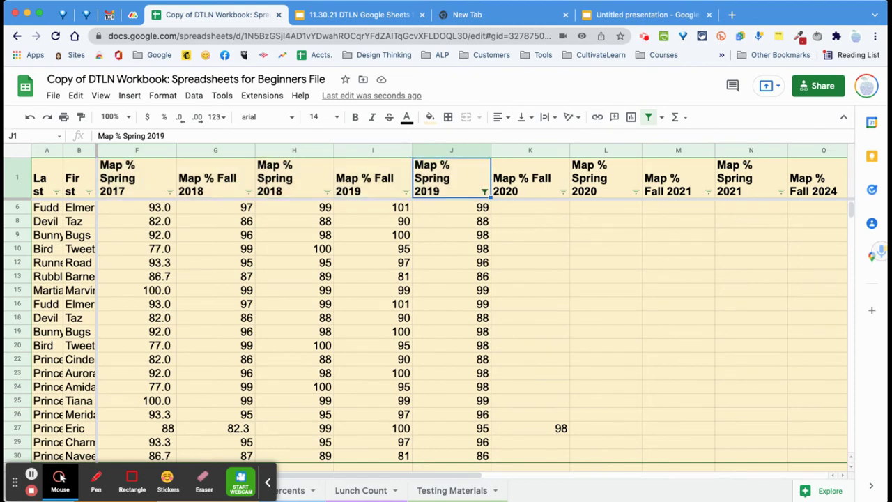
left_click(530, 178)
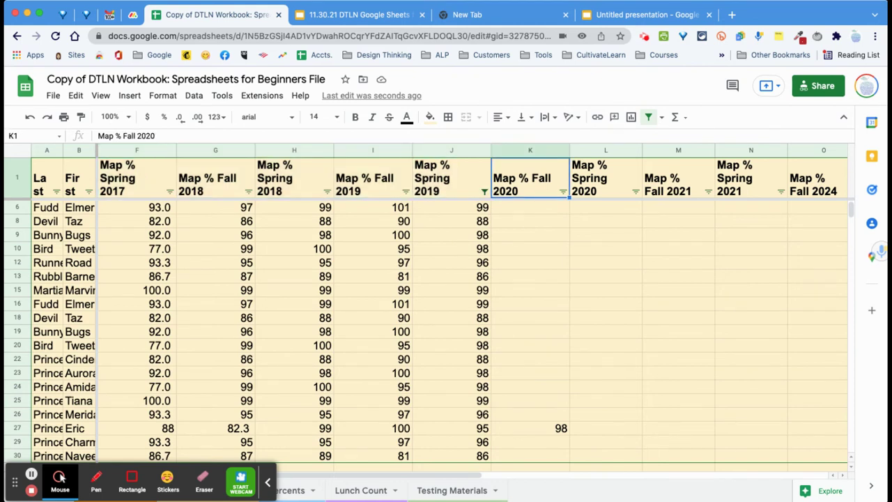
left_click(606, 180)
left_click(673, 180)
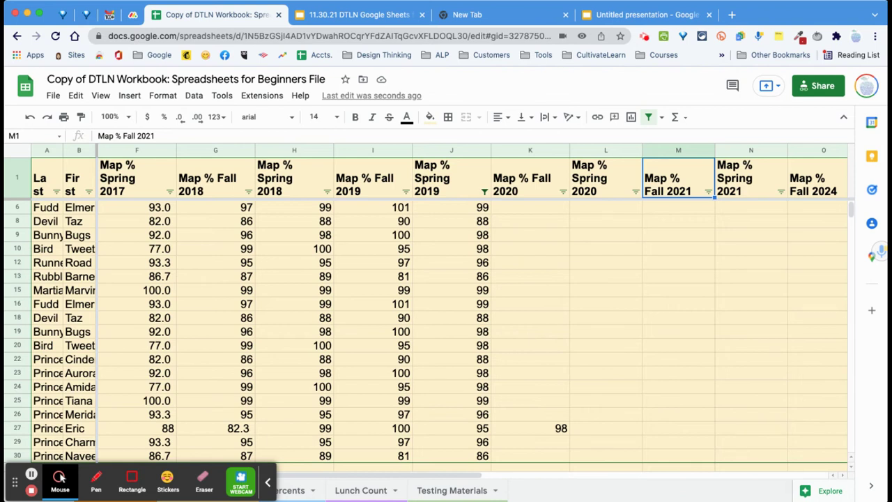
Filter the Map % Spring 2019 column to only 95, 96, 98 and 99, and select the scores in J6:J29
left_click(485, 191)
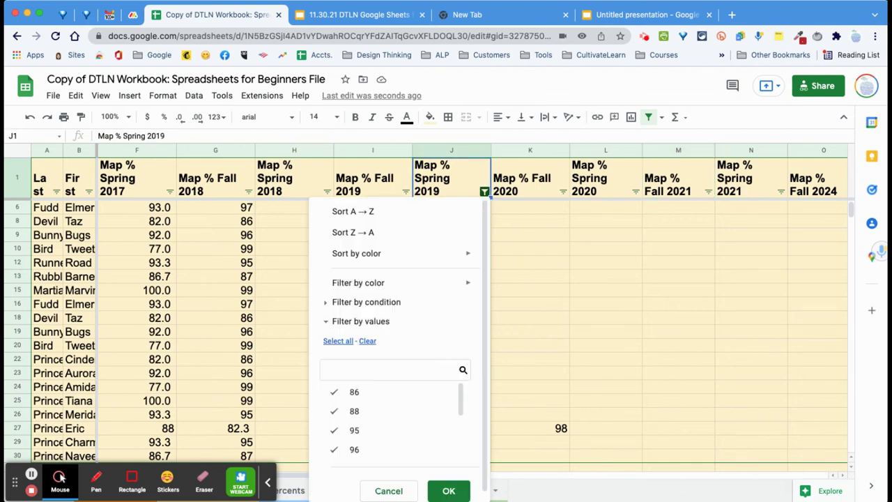
scroll(391, 411, "down", 2)
scroll(390, 401, "up", 2)
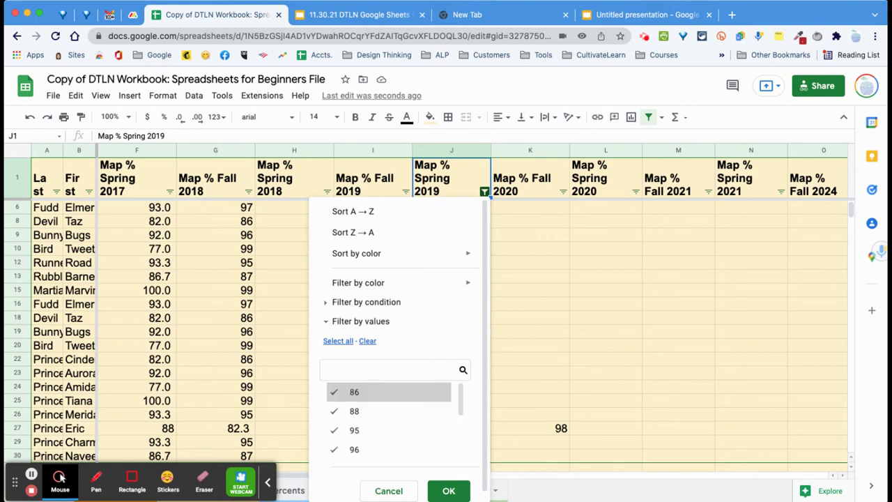
scroll(390, 430, "down", 3)
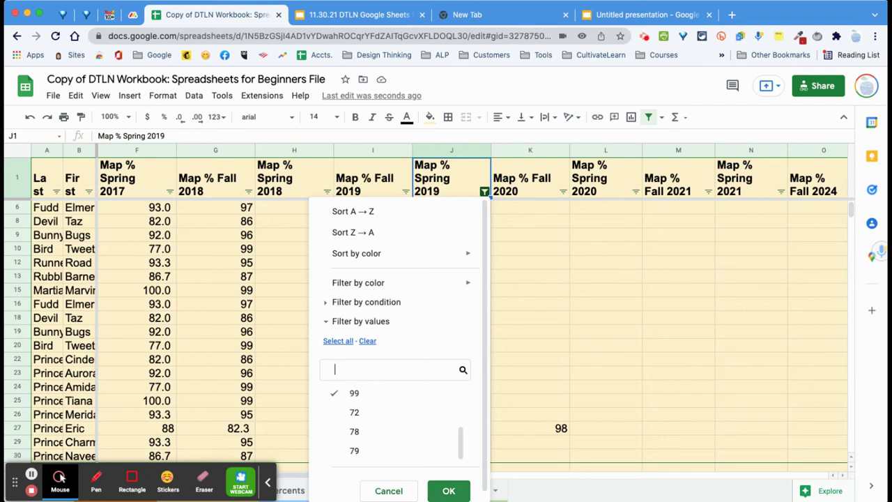
left_click(448, 490)
left_click_drag(463, 207, 472, 385)
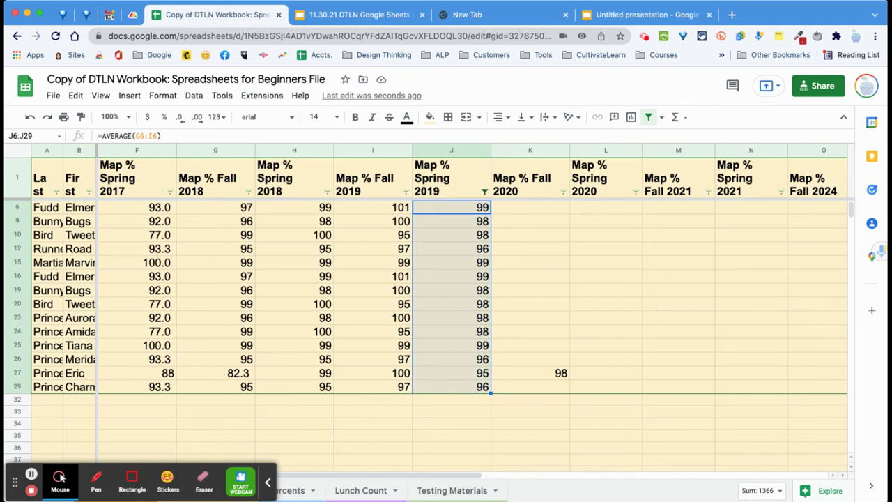
Show all values again in the Map % Spring 2019 filter and sort the sheet by that column A → Z
left_click(484, 191)
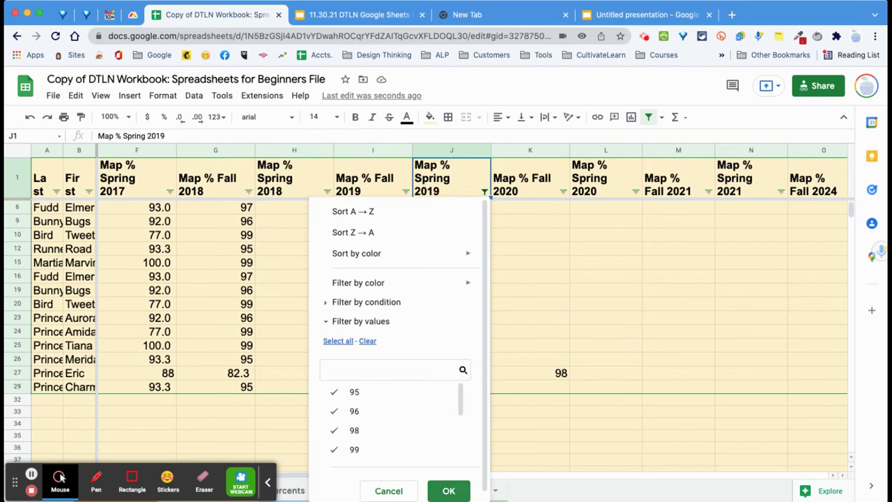
left_click(448, 490)
scroll(439, 334, "down", 3)
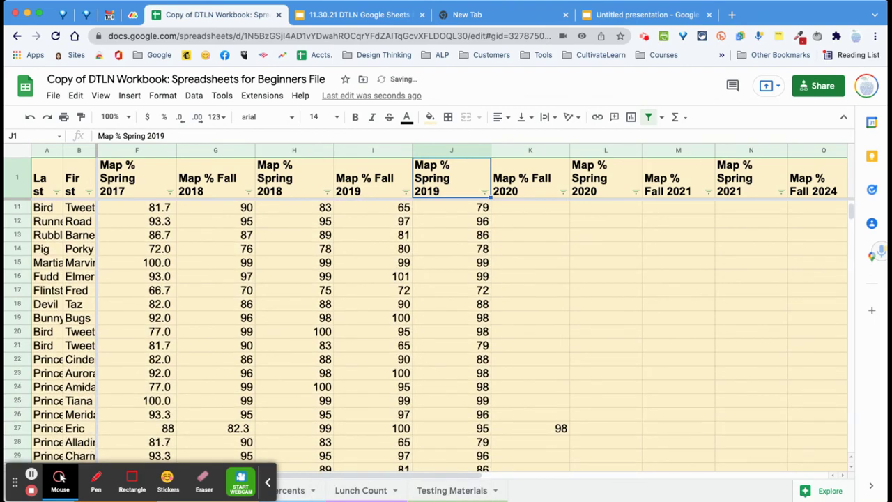
scroll(439, 335, "up", 4)
scroll(439, 335, "left", 1)
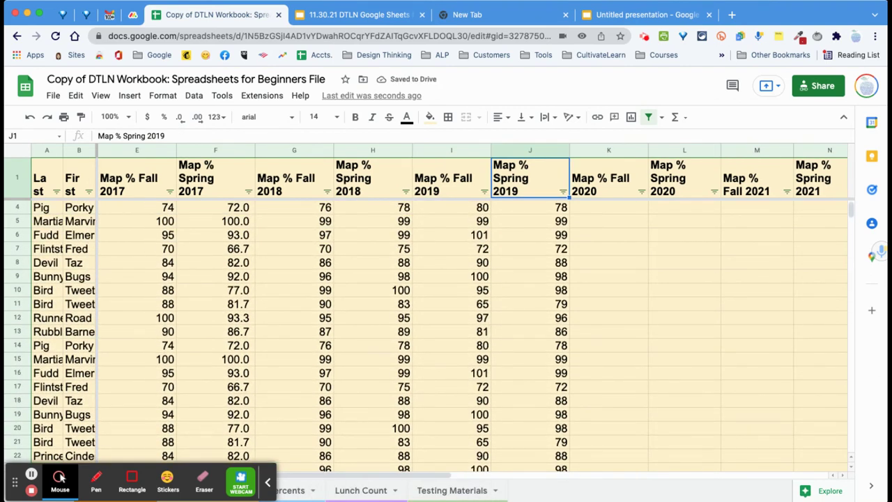
left_click(563, 191)
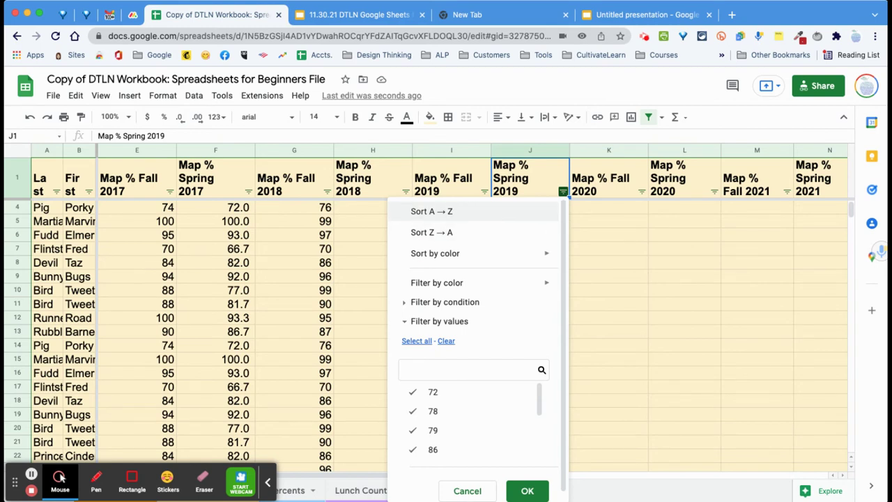
left_click(446, 211)
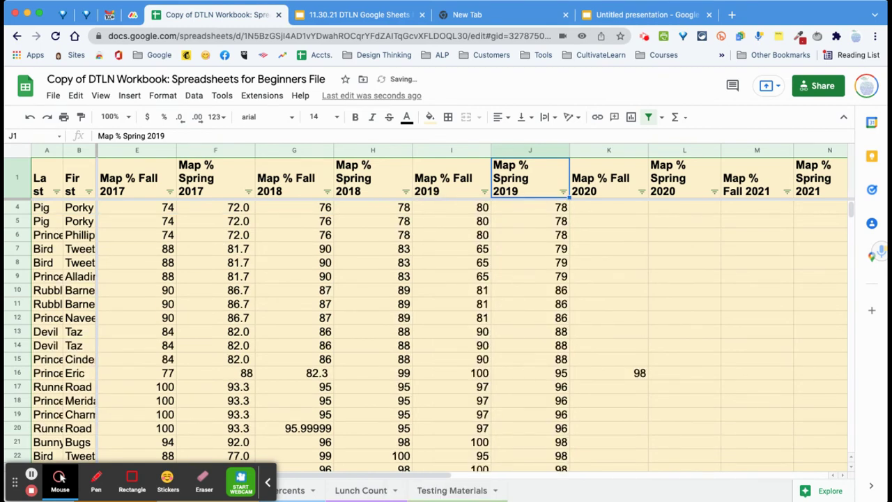
Fill the 78 and 79 scores in J4:J9 with light orange
left_click_drag(538, 209, 548, 277)
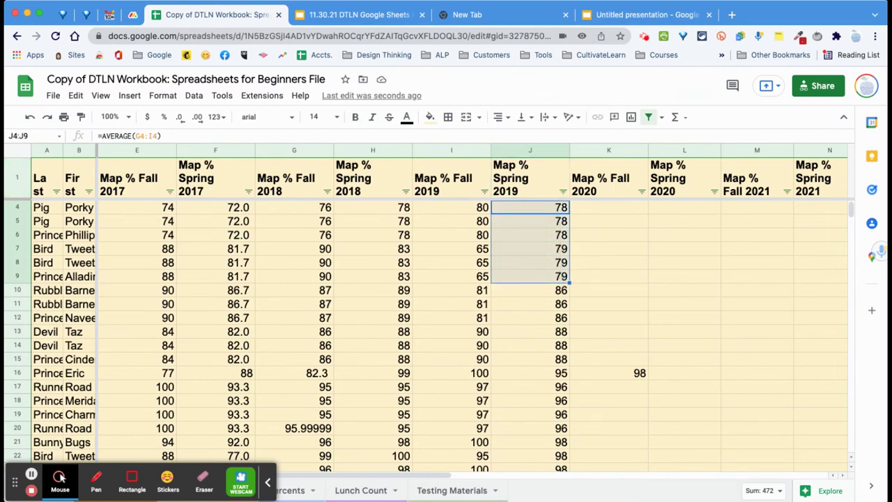
scroll(548, 277, "right", 5)
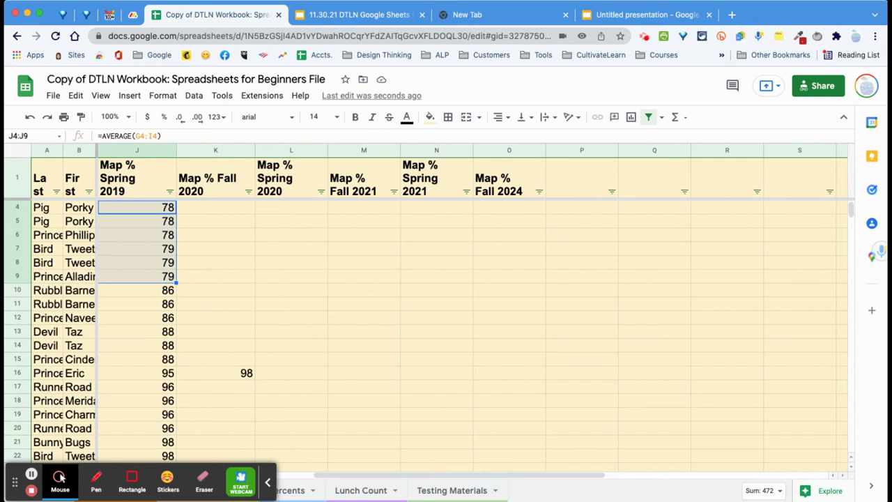
left_click_drag(42, 208, 91, 276)
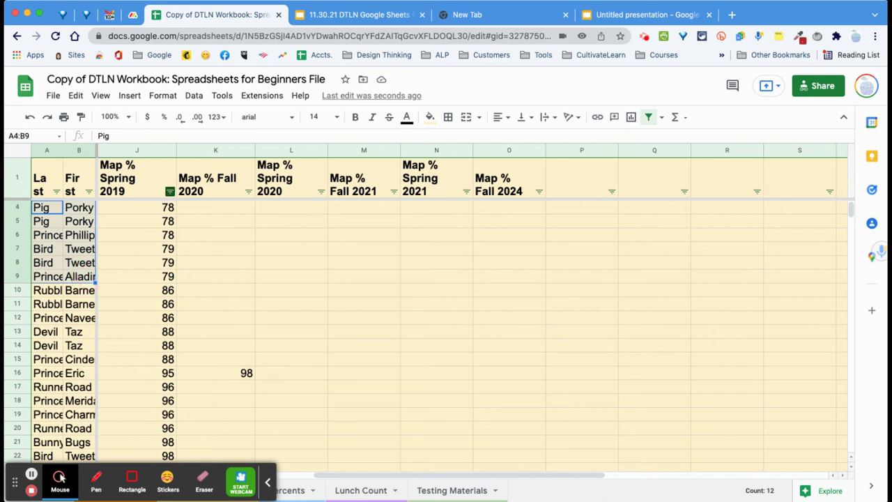
left_click_drag(139, 207, 165, 276)
left_click(430, 117)
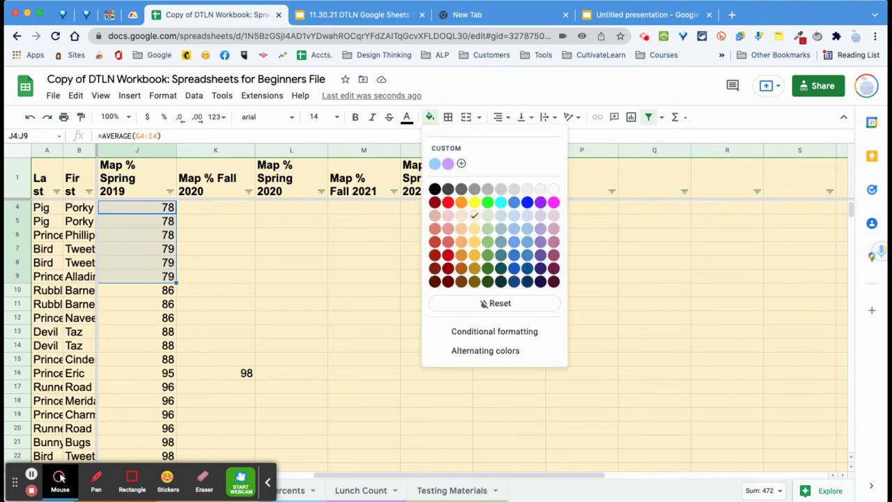
left_click(461, 228)
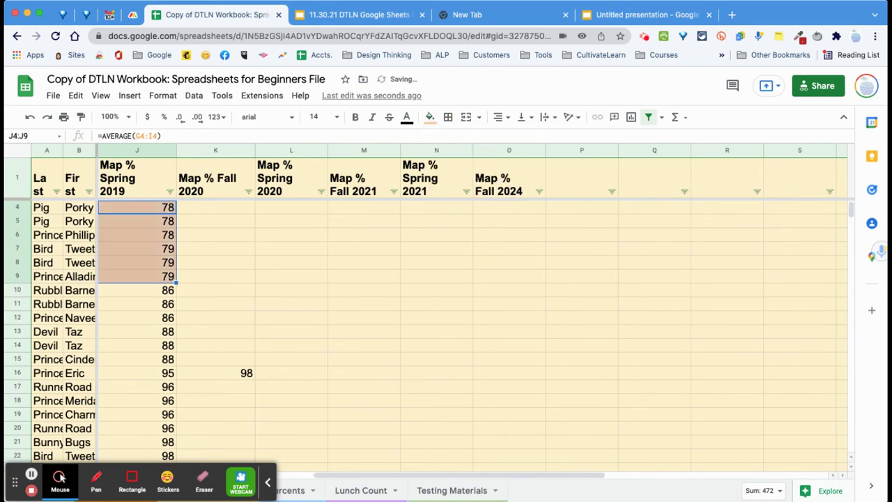
Fill the 86 and 88 scores in J10:J15 with medium green
left_click_drag(133, 290, 138, 357)
left_click(430, 117)
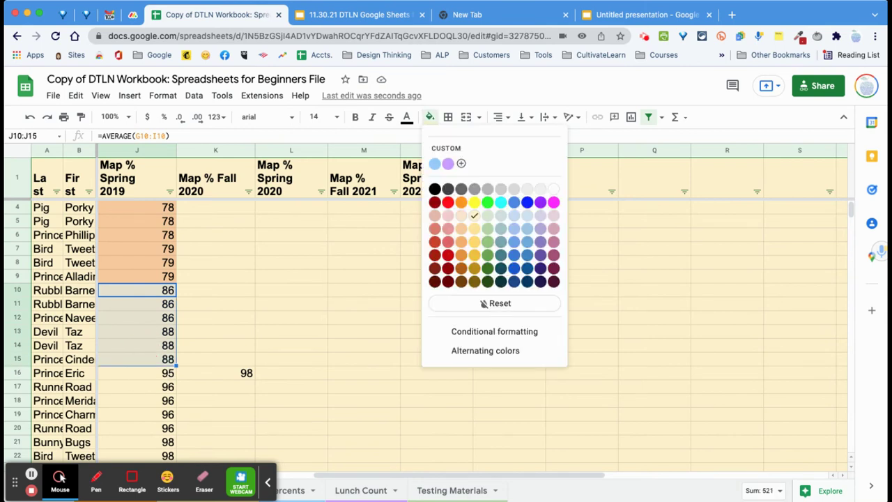
left_click(487, 242)
Fill the scores from 95 to 99 in J16:J31 with light blue and deselect the range
left_click_drag(137, 373, 133, 460)
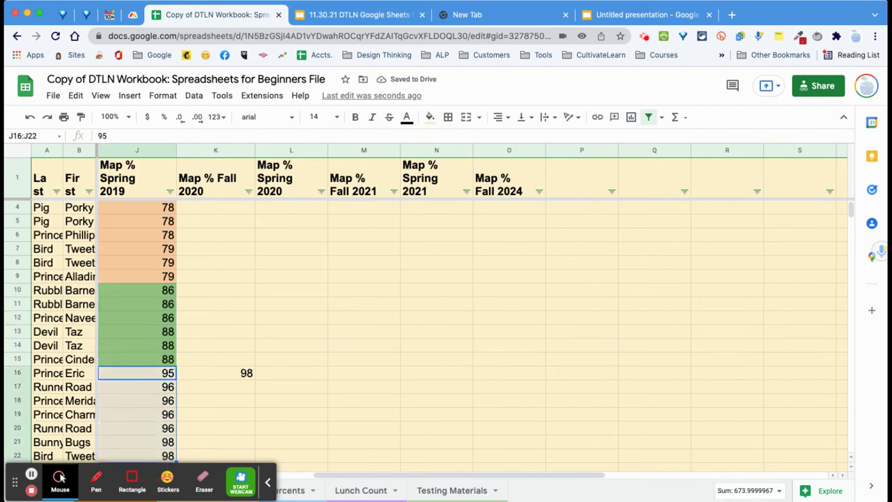
scroll(139, 335, "down", 5)
scroll(139, 313, "down", 2)
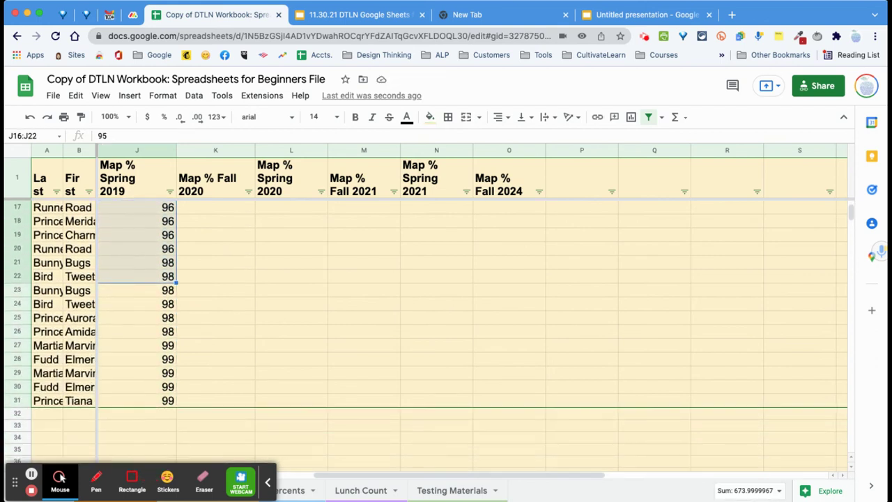
key("shift+Down")
key("shift+Down")
key("shift+Down")
key("shift+Down")
key("shift+Down")
key("shift+Down")
key("shift+Down")
key("shift+Down")
key("shift+Down")
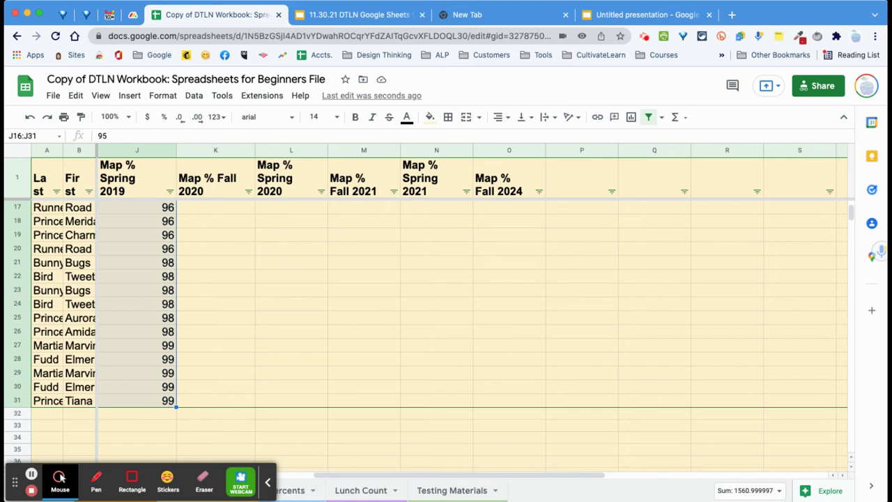
left_click(431, 117)
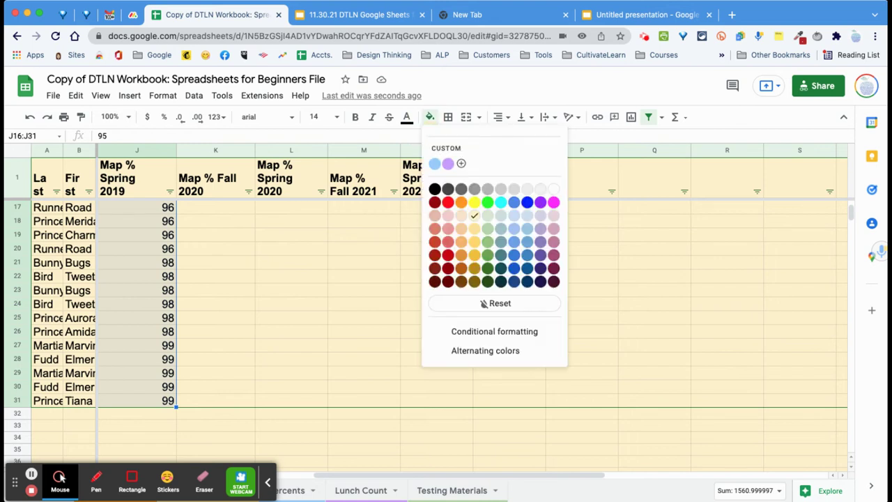
left_click(514, 216)
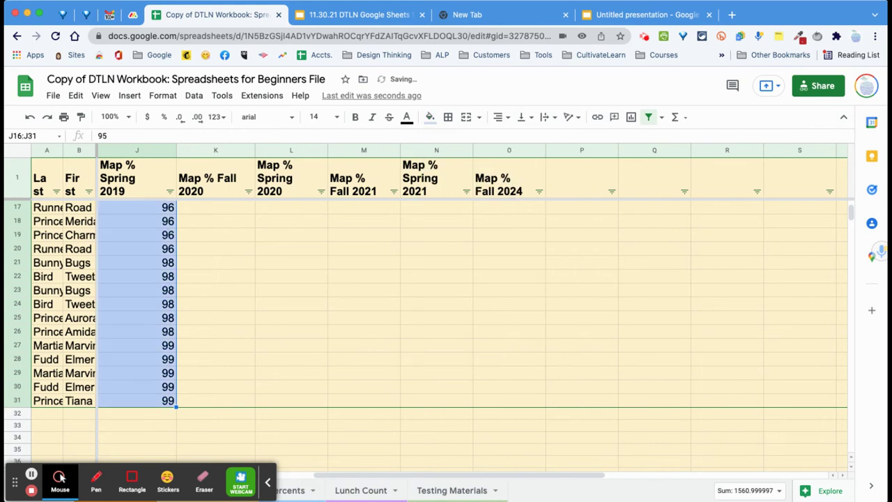
right_click(449, 317)
left_click(363, 331)
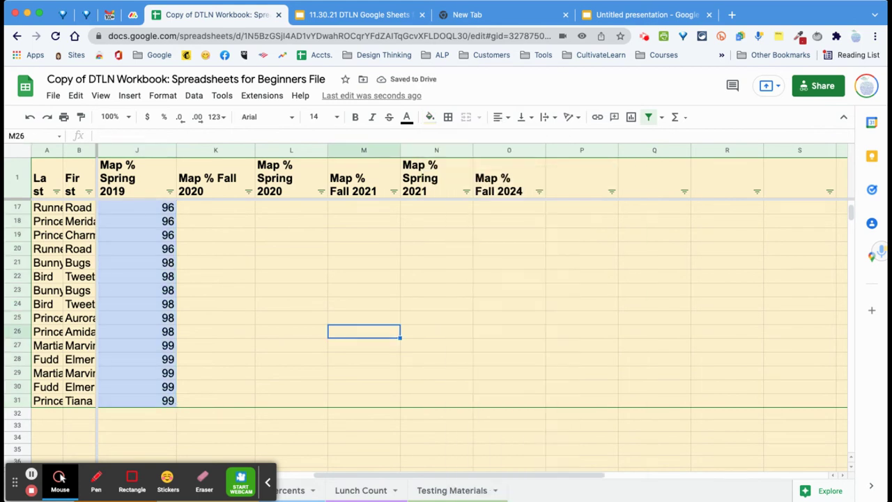
Fill the scores in J2:J4 with the palest orange and deselect the range
scroll(439, 334, "up", 5)
scroll(439, 334, "left", 3)
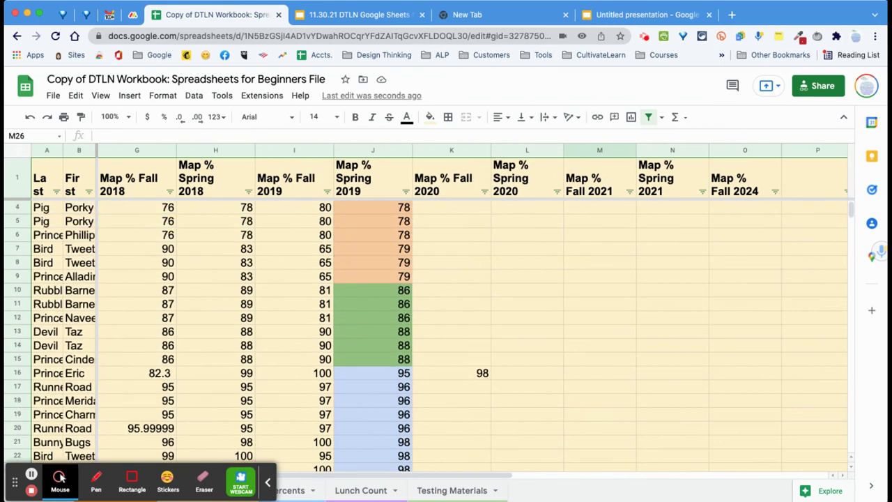
scroll(252, 331, "up", 1)
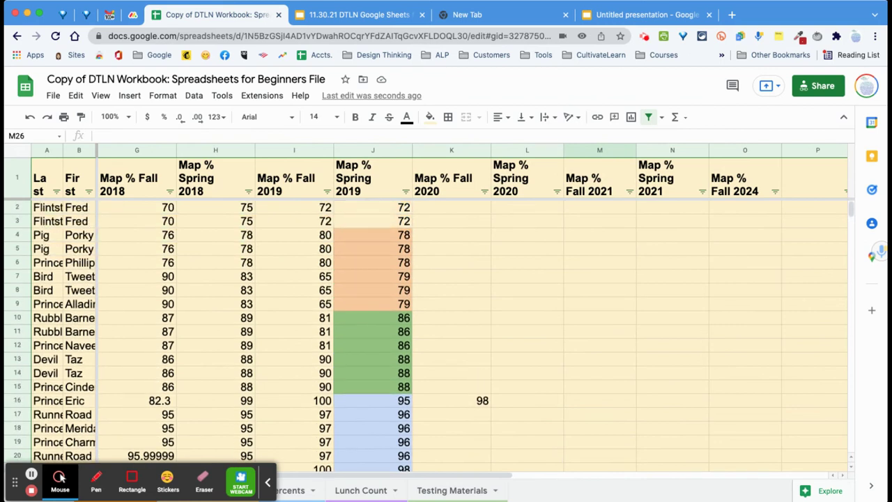
left_click_drag(374, 207, 378, 235)
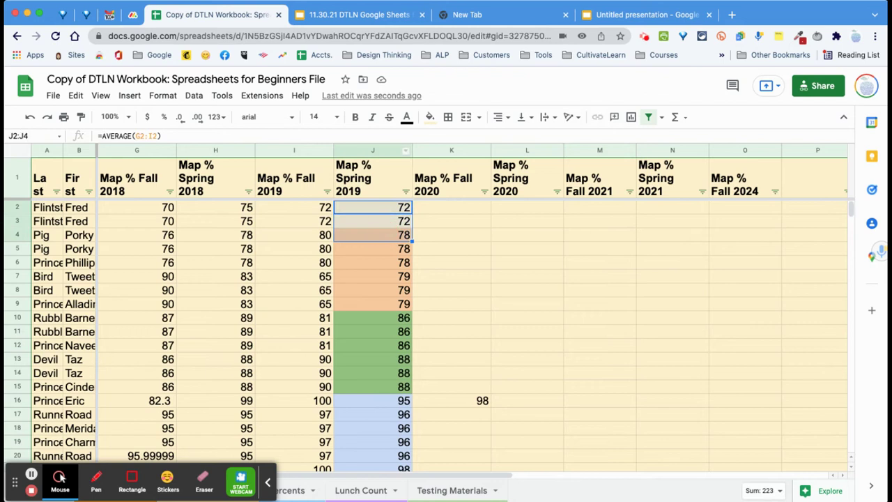
left_click(430, 116)
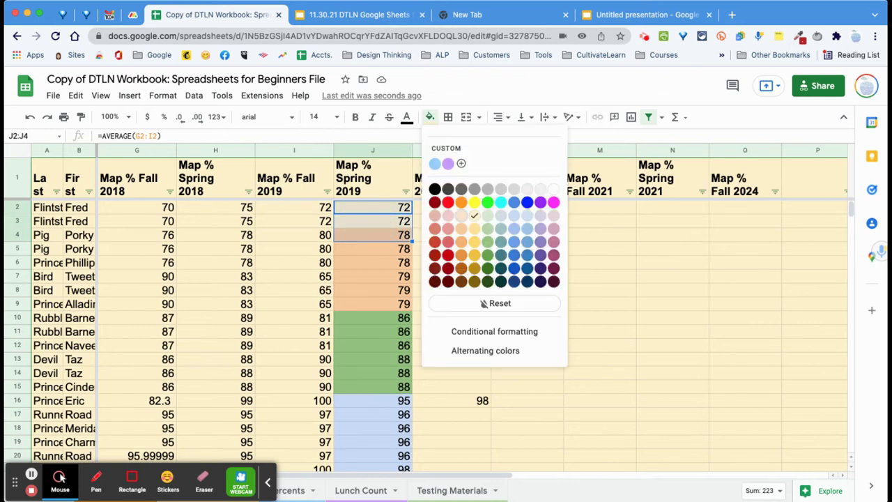
left_click(461, 218)
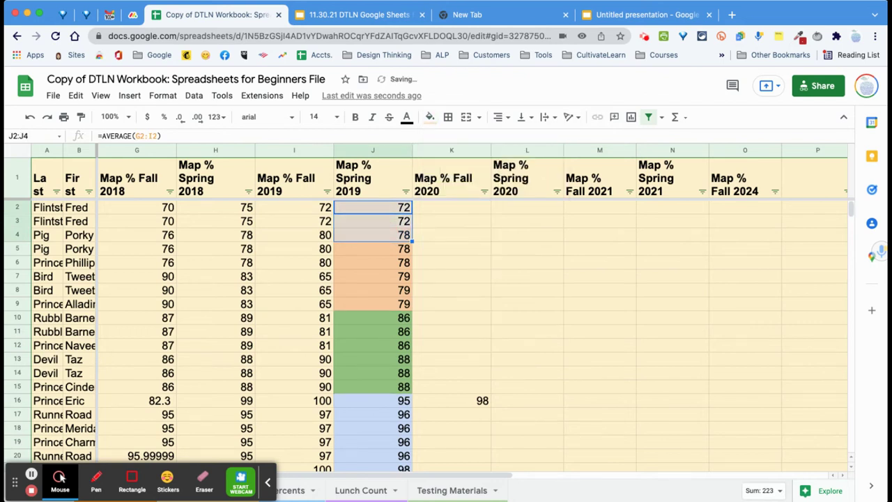
left_click(482, 260)
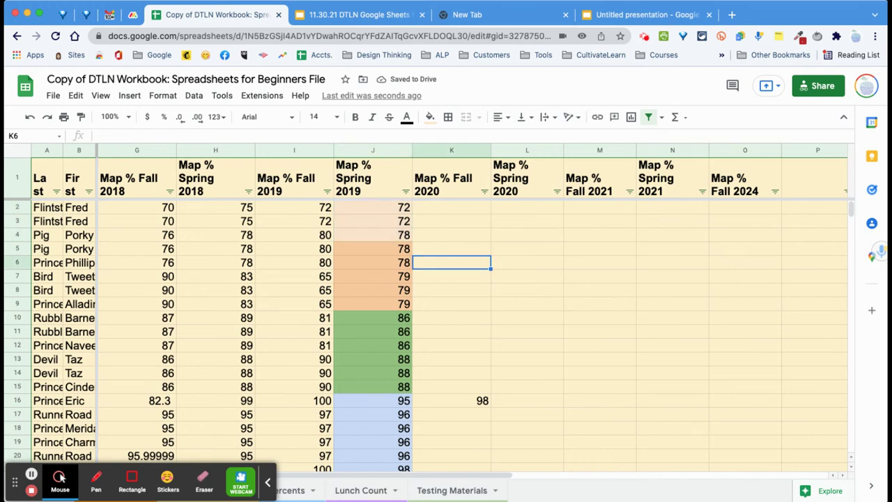
Fill the Map % Spring 2019 scores in J2:J9 with light orange and deselect the range
left_click_drag(374, 207, 378, 300)
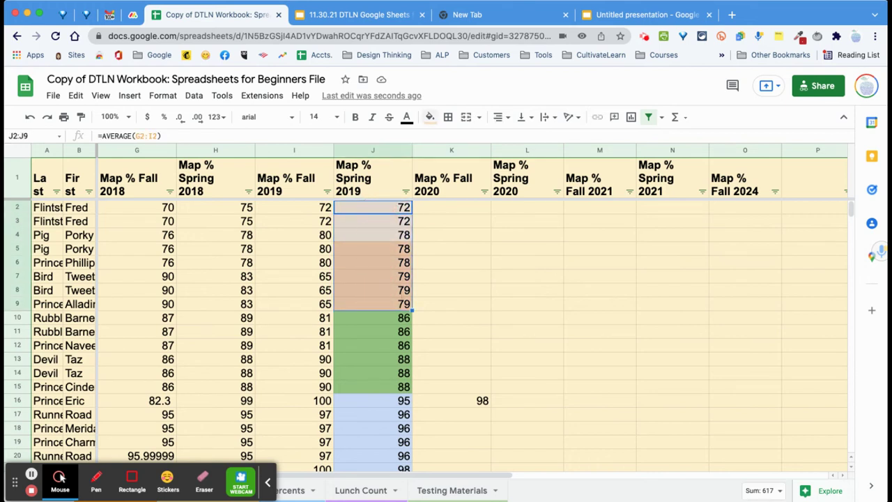
left_click(430, 116)
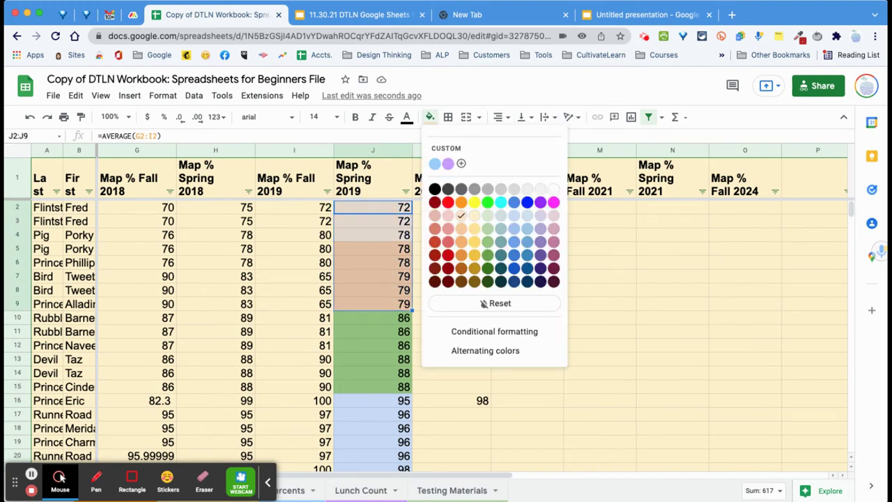
left_click(462, 231)
left_click(451, 414)
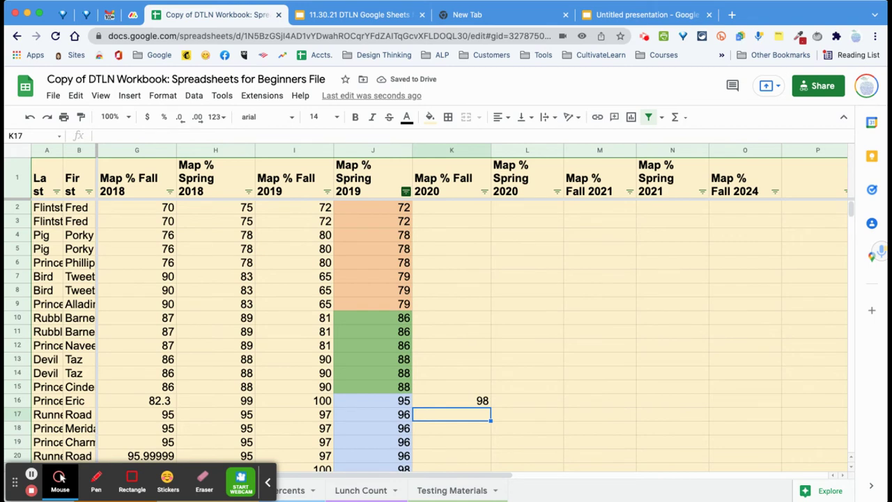
Sort the sheet A → Z by Map % Spring 2019, followed by an A → Z sort on Map % Fall 2019
left_click(405, 191)
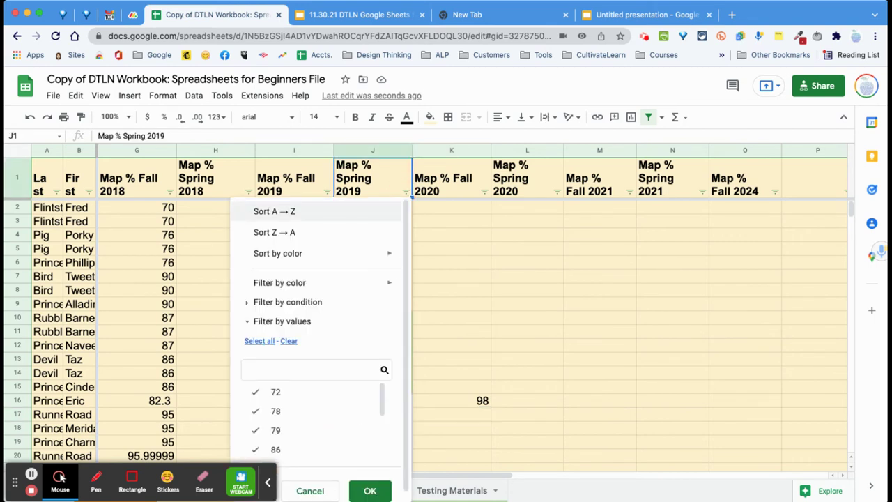
left_click(274, 211)
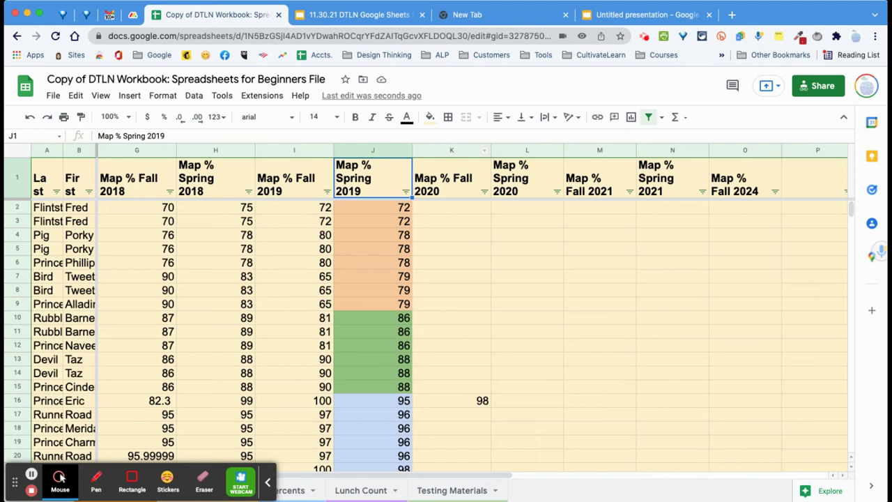
left_click(327, 191)
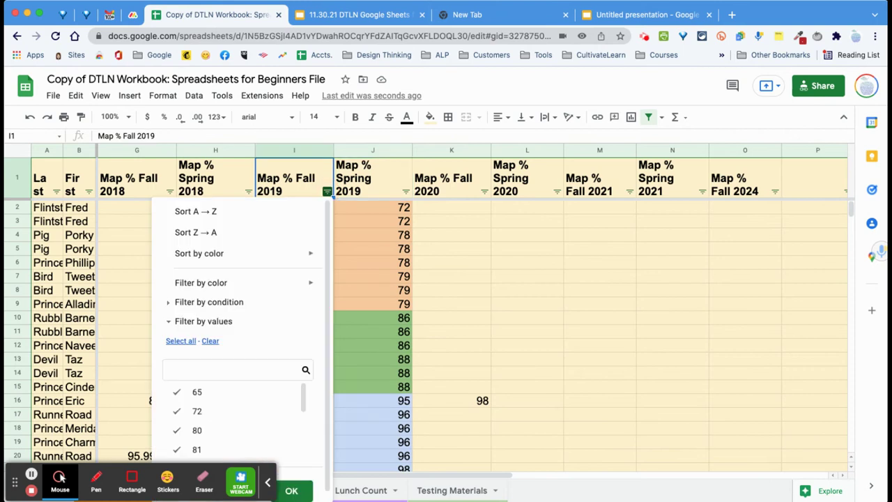
left_click(196, 212)
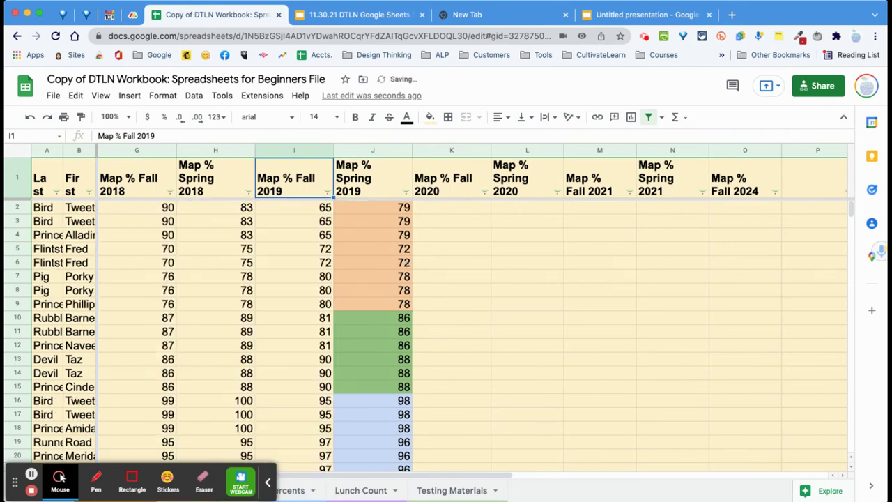
Sort the sheet Z → A by Map % Spring 2019, followed by a Z → A sort on Map % Spring 2017
left_click_drag(296, 205, 301, 342)
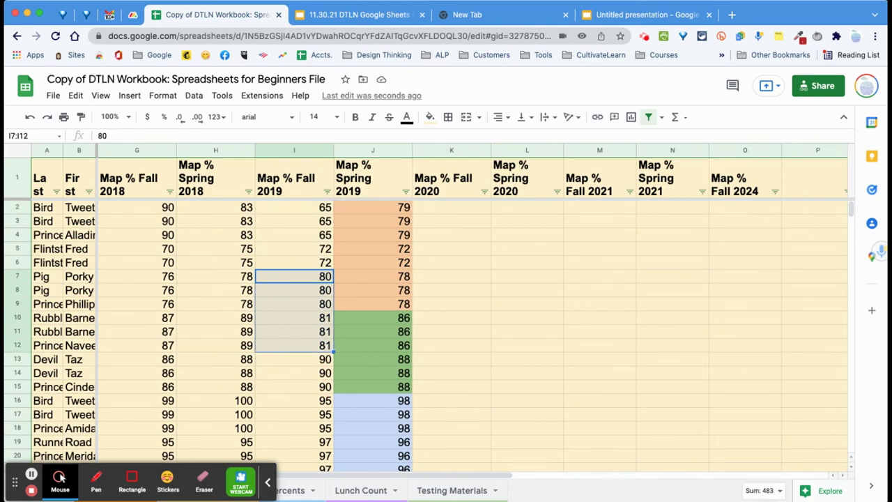
scroll(301, 341, "down", 3)
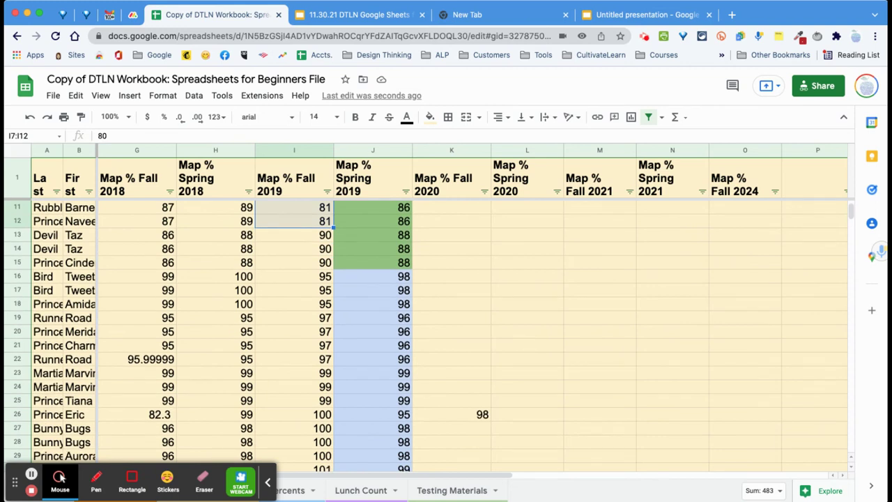
scroll(301, 342, "up", 3)
scroll(301, 342, "left", 1)
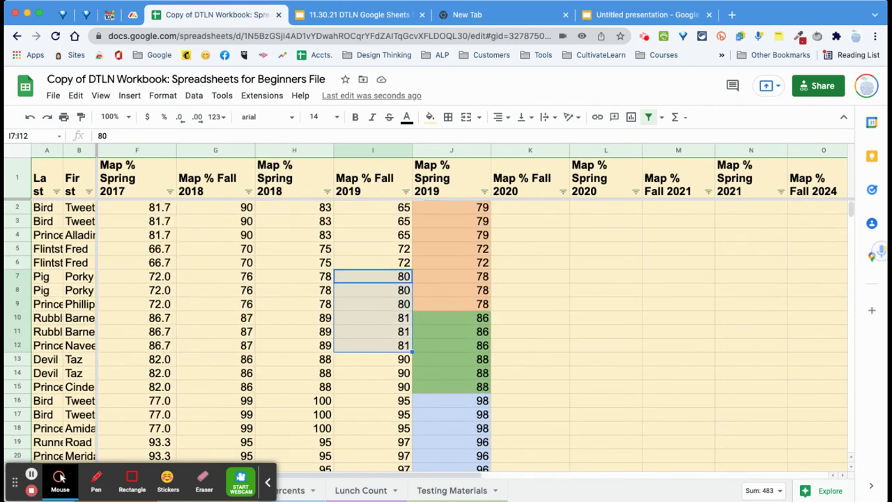
scroll(439, 334, "left", 3)
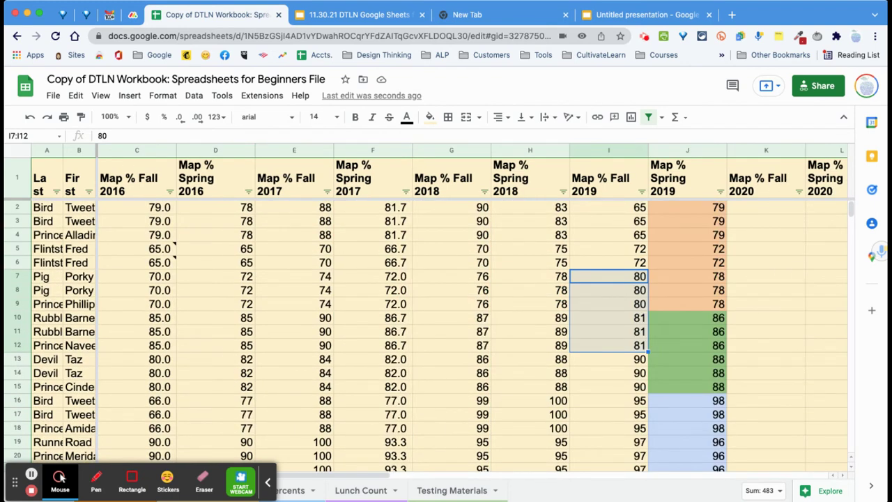
left_click(720, 191)
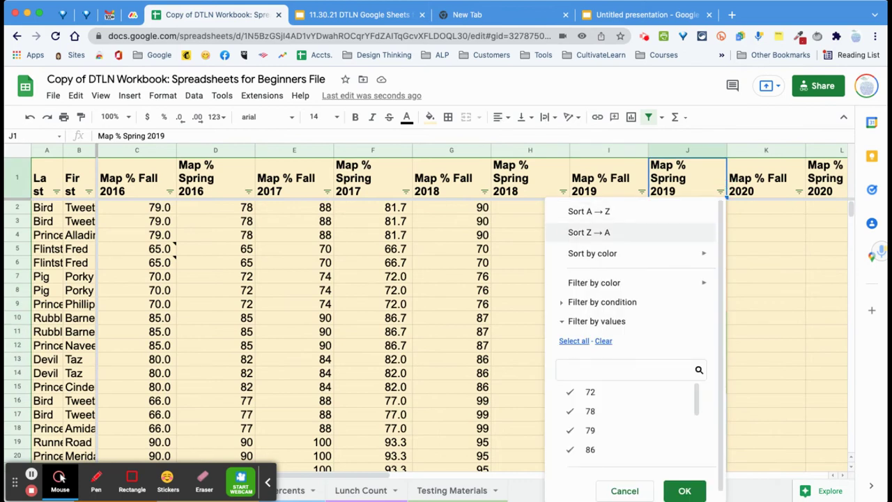
left_click(589, 232)
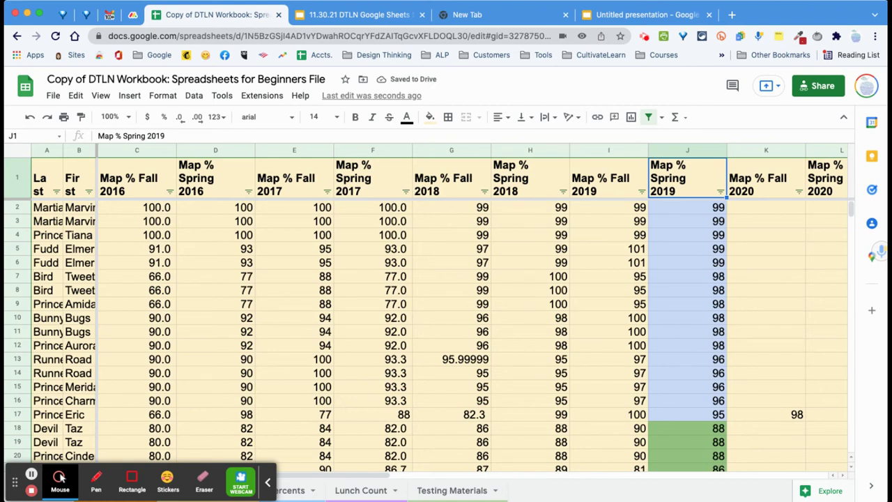
left_click(406, 191)
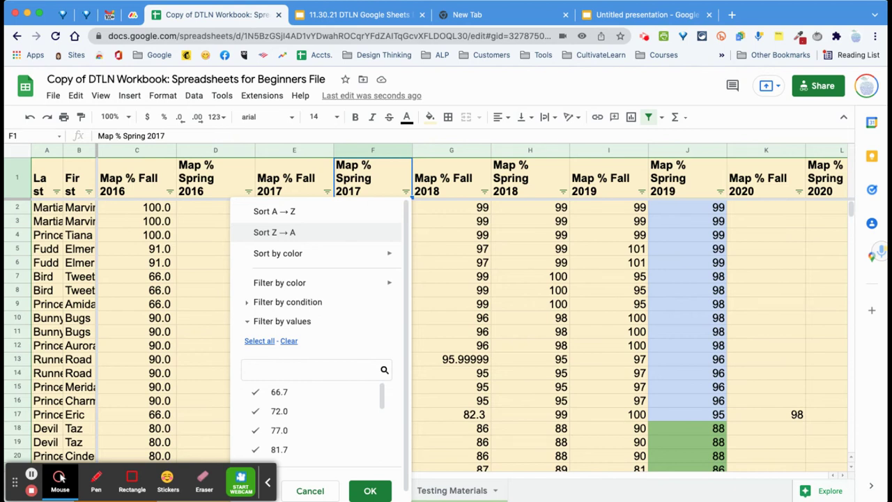
left_click(274, 232)
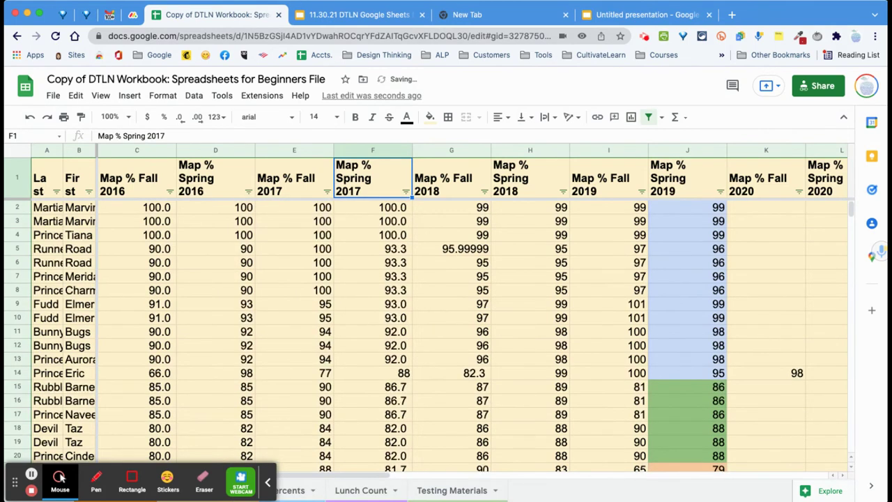
Compare the highest and lowest Map % Spring 2017 scores with the colour groups in the Map % Spring 2019 column
scroll(419, 334, "down", 5)
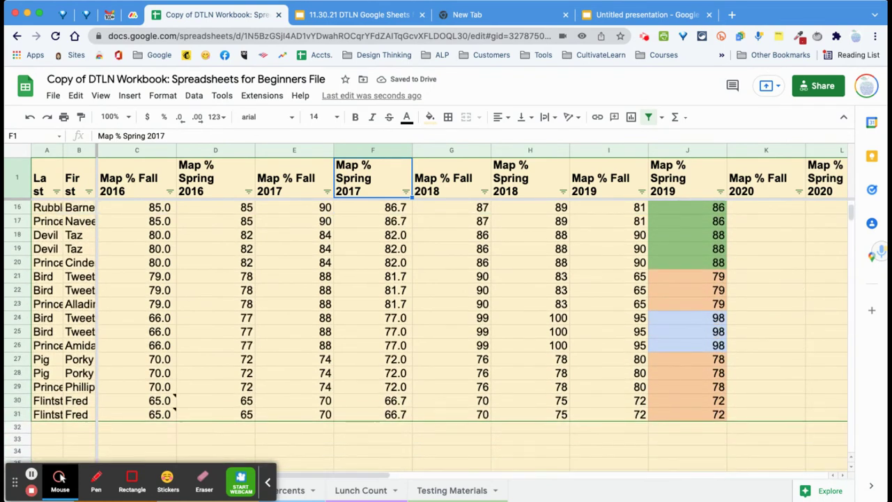
scroll(439, 314, "up", 5)
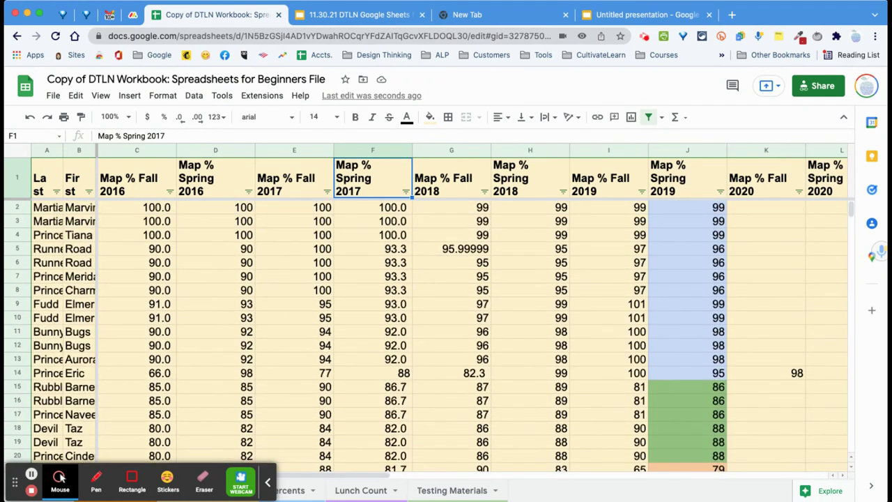
scroll(440, 328, "down", 5)
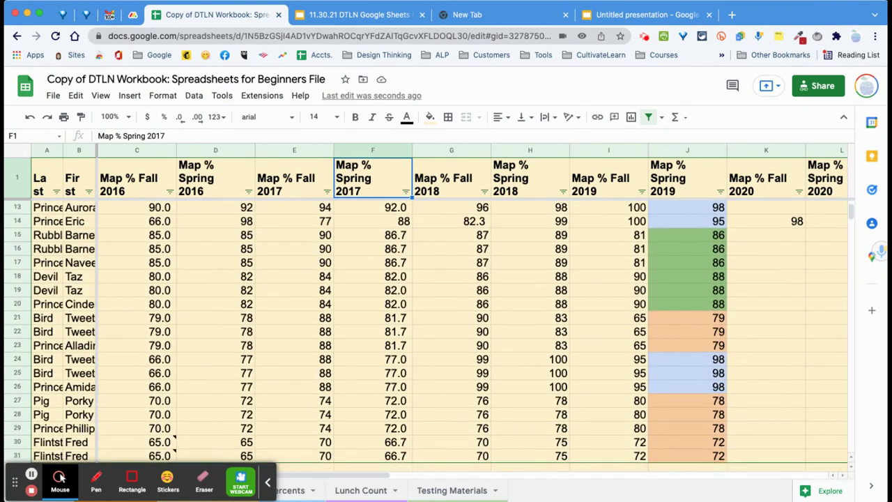
left_click(384, 453)
scroll(439, 328, "up", 5)
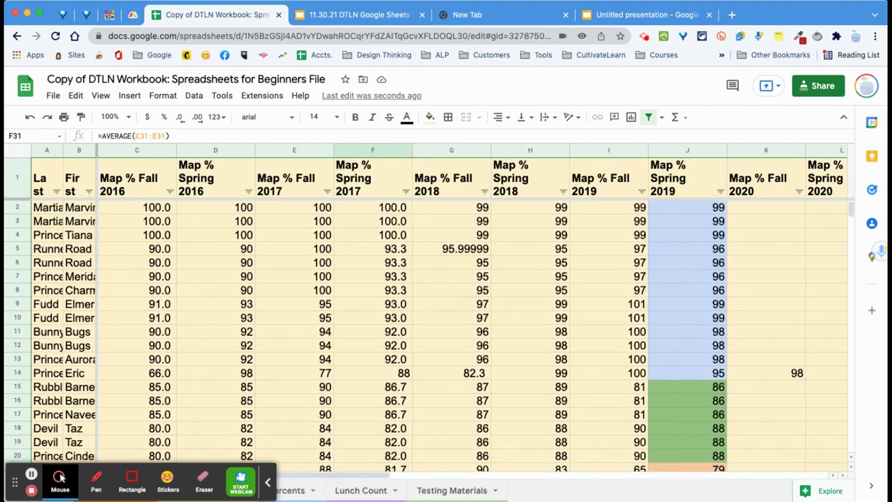
left_click(373, 221)
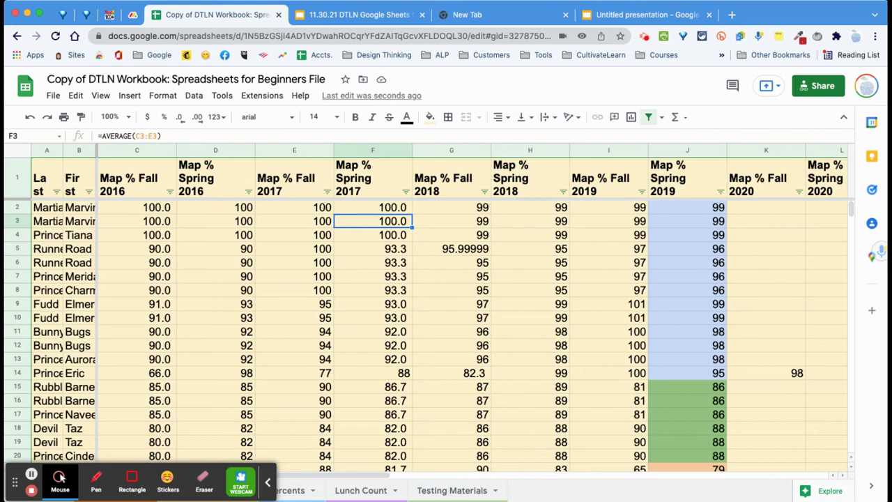
left_click_drag(373, 207, 369, 288)
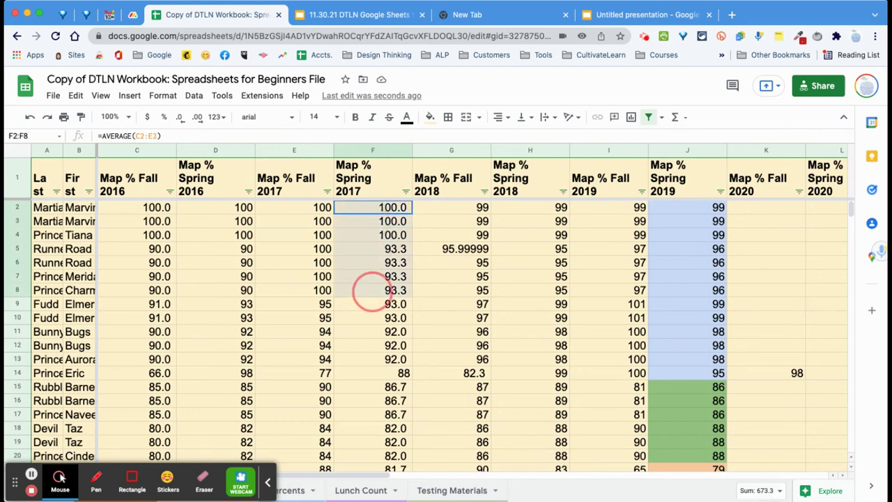
scroll(373, 327, "down", 5)
left_click(361, 443)
left_click_drag(361, 447, 359, 346)
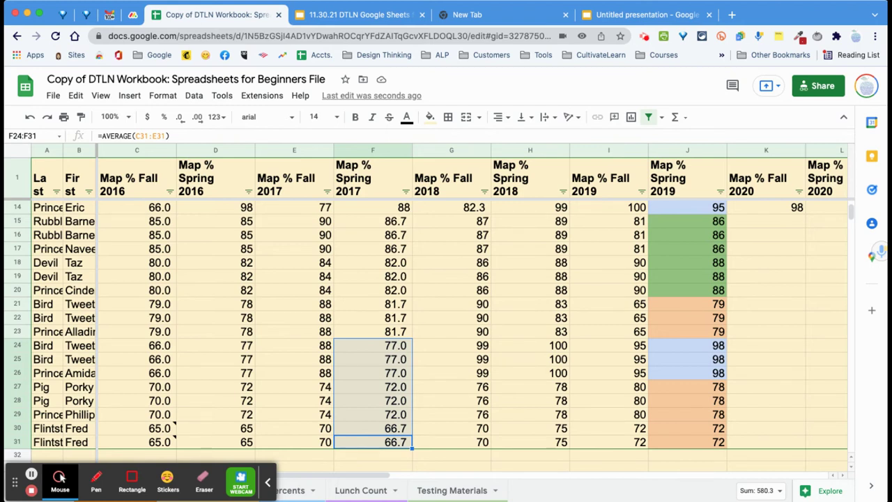
scroll(439, 327, "up", 4)
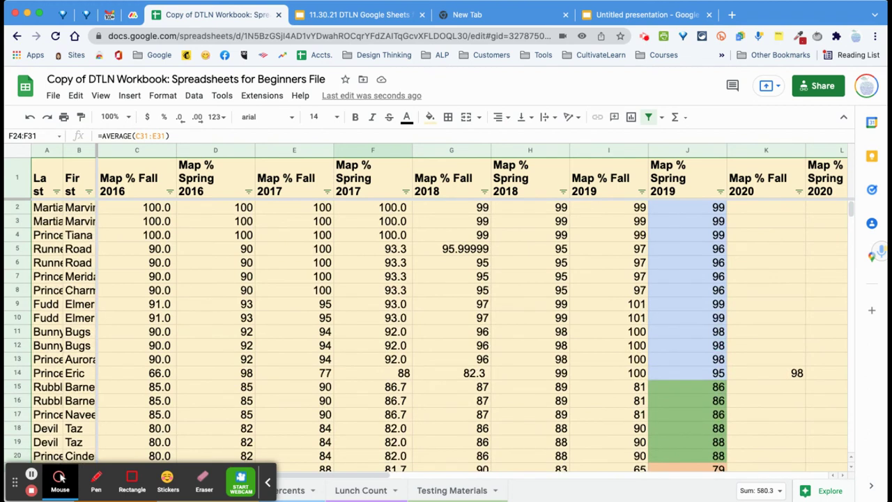
Reset the fill colour of the Map % Spring 2019 scores in J2:J31 and deselect the range
left_click_drag(688, 207, 693, 412)
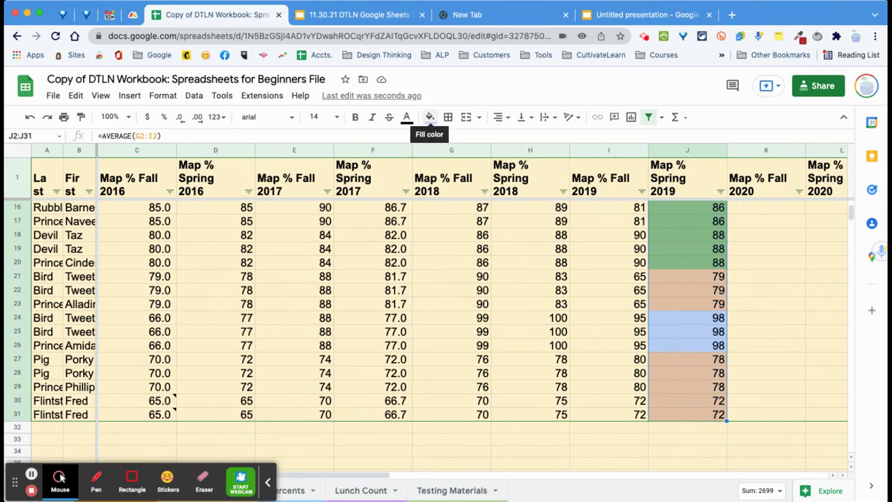
left_click(429, 117)
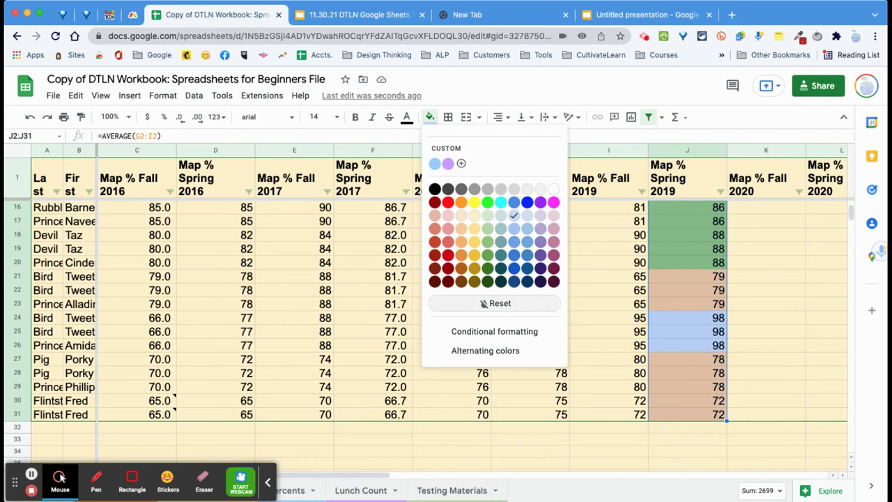
left_click(491, 303)
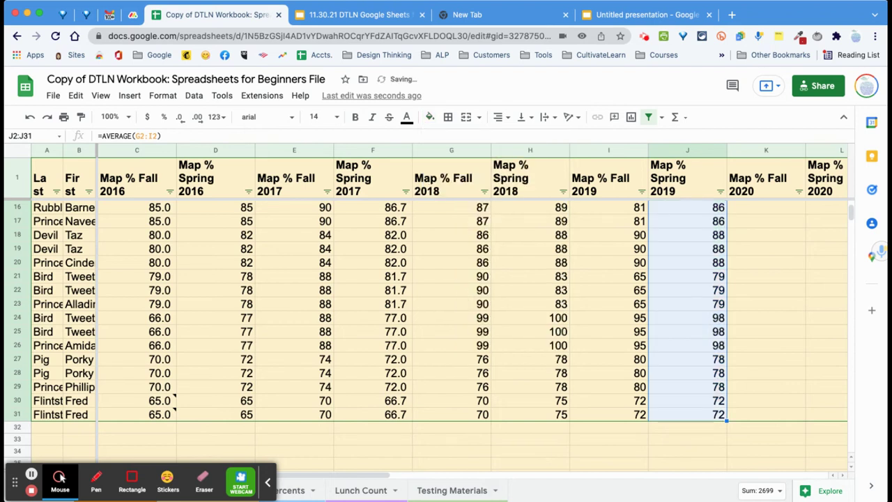
left_click(608, 304)
Copy the formatting of the Map % Fall 2019 cell I17 onto the Map % Spring 2019 scores in J2:J31
left_click(609, 221)
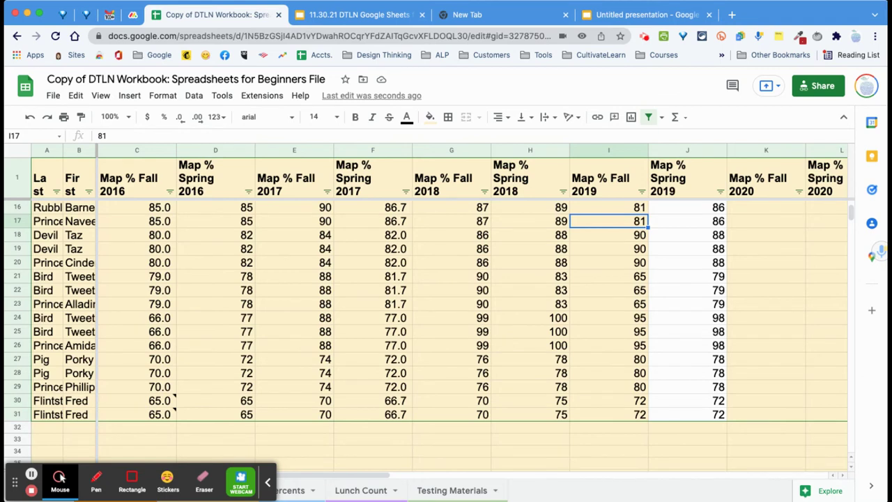
left_click(81, 116)
scroll(446, 314, "up", 3)
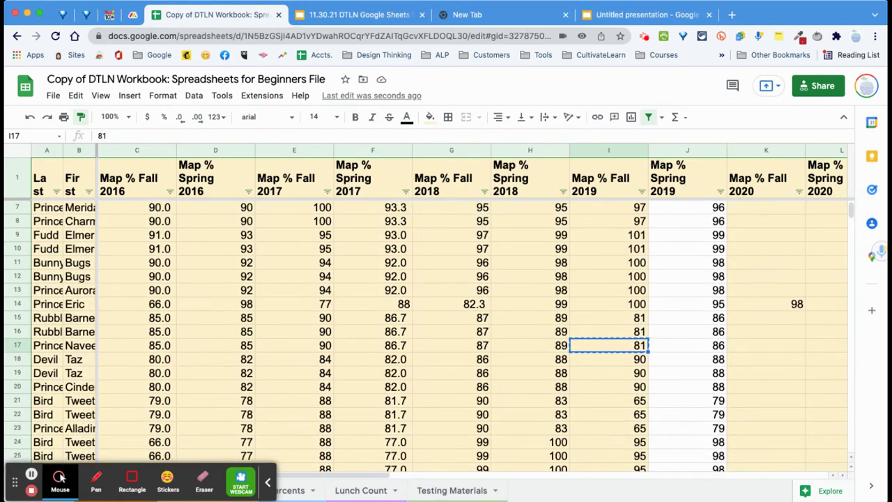
scroll(446, 314, "up", 2)
scroll(446, 314, "right", 1)
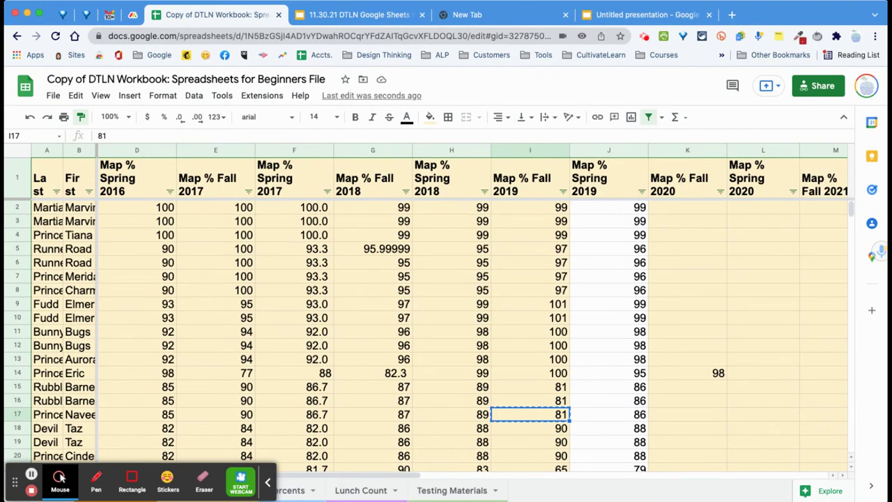
left_click_drag(598, 205, 604, 304)
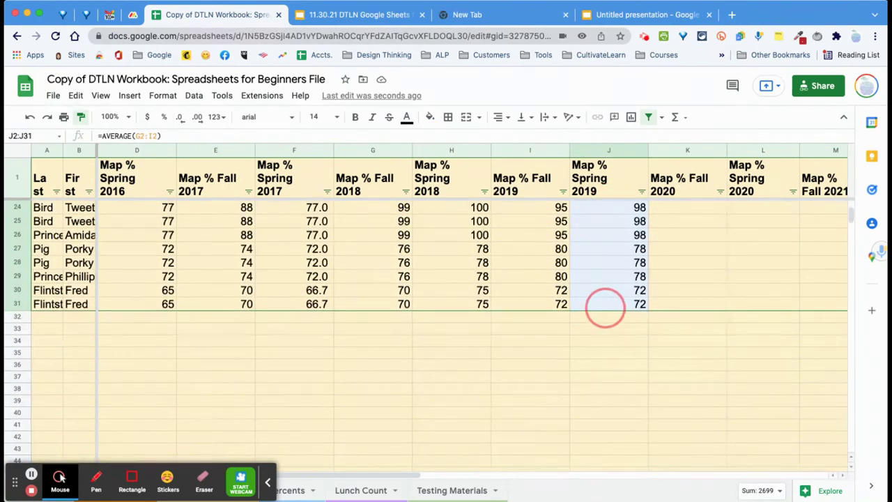
key("ctrl+v")
scroll(446, 335, "up", 10)
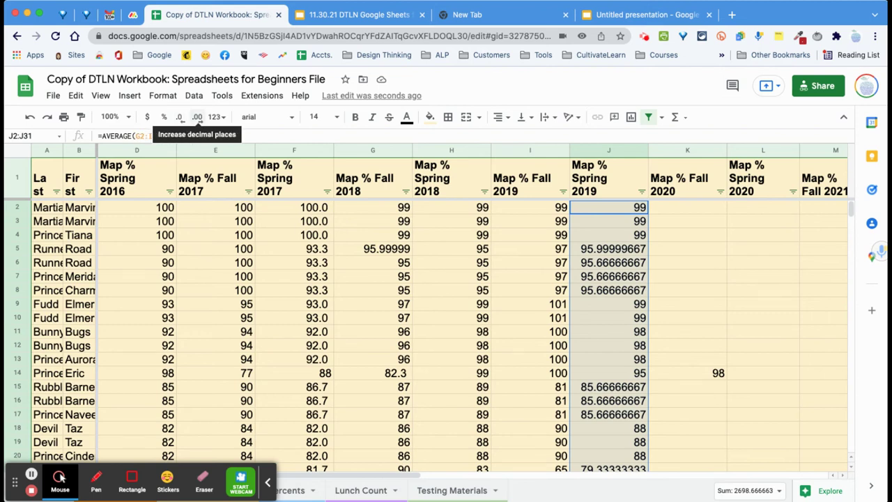
Reduce the decimals of the Map % Spring 2019 scores in J2:J31 to whole numbers and deselect the range
left_click(180, 119)
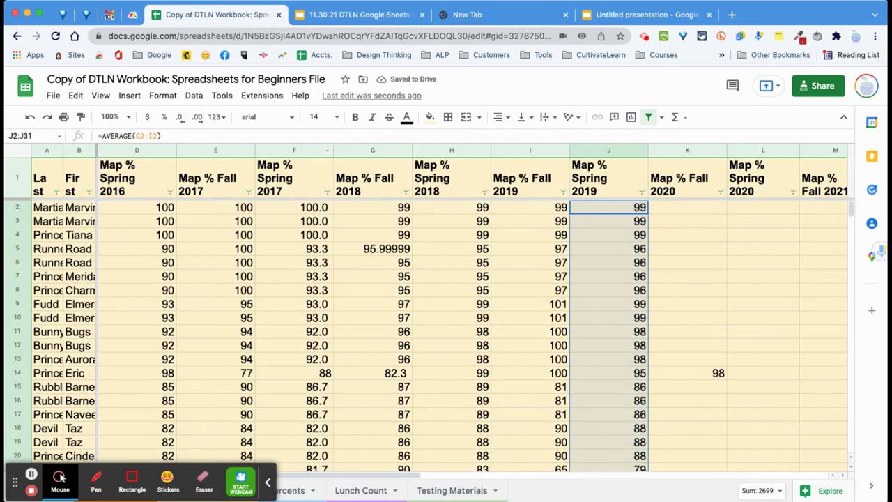
scroll(369, 331, "down", 3)
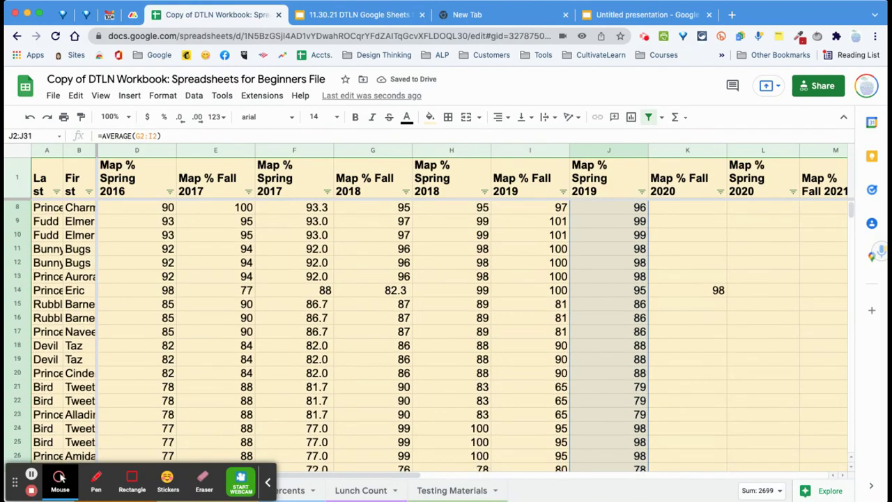
scroll(370, 331, "up", 3)
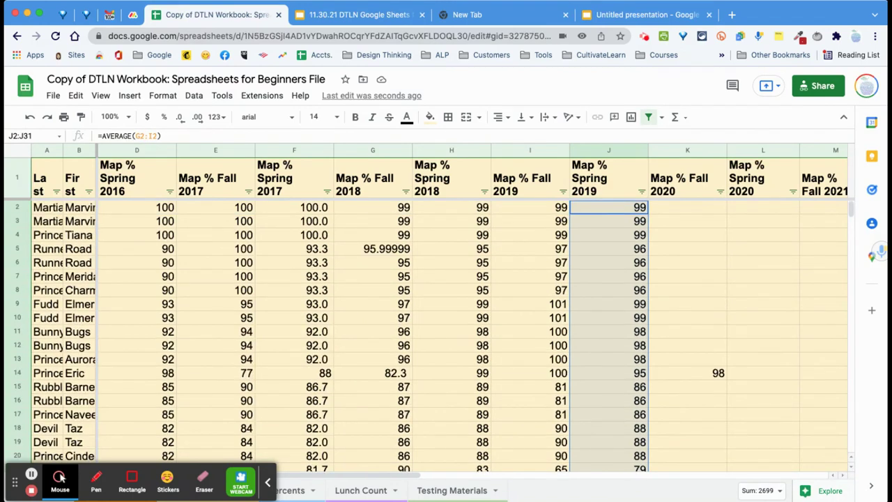
left_click(687, 304)
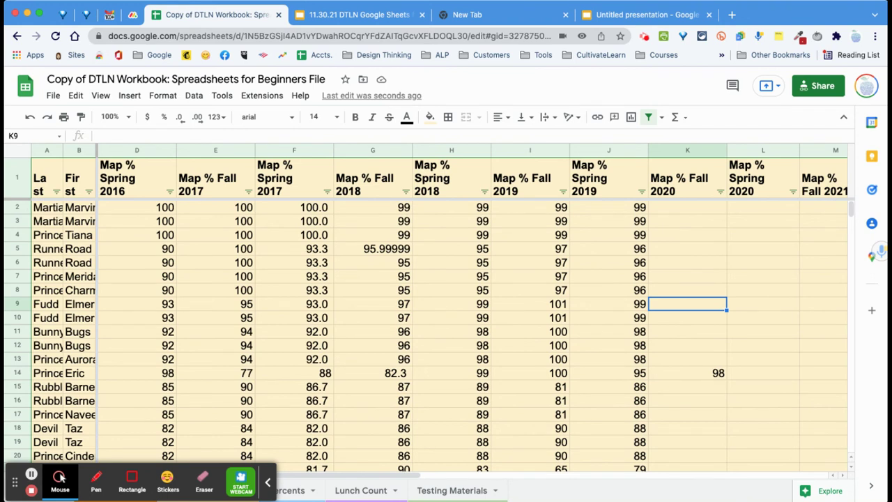
Replace the Map % Fall 2016 header in C1 with "Standard 6.1"
scroll(447, 313, "left", 1)
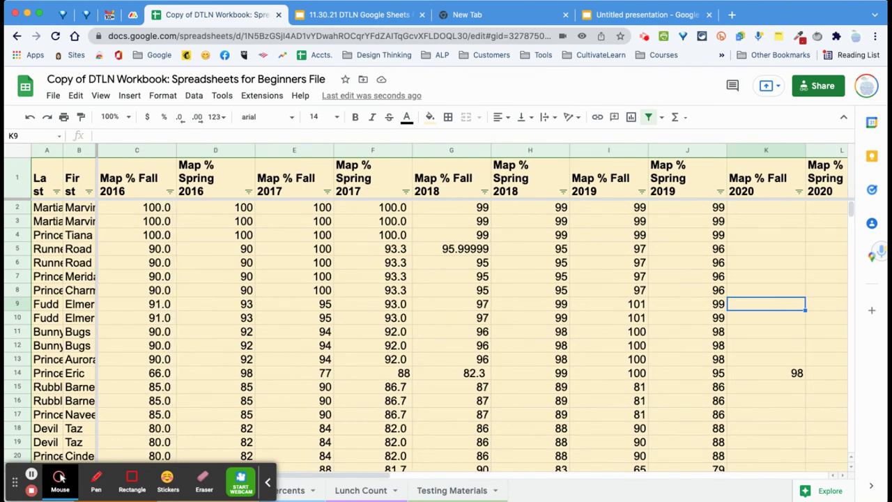
left_click(136, 178)
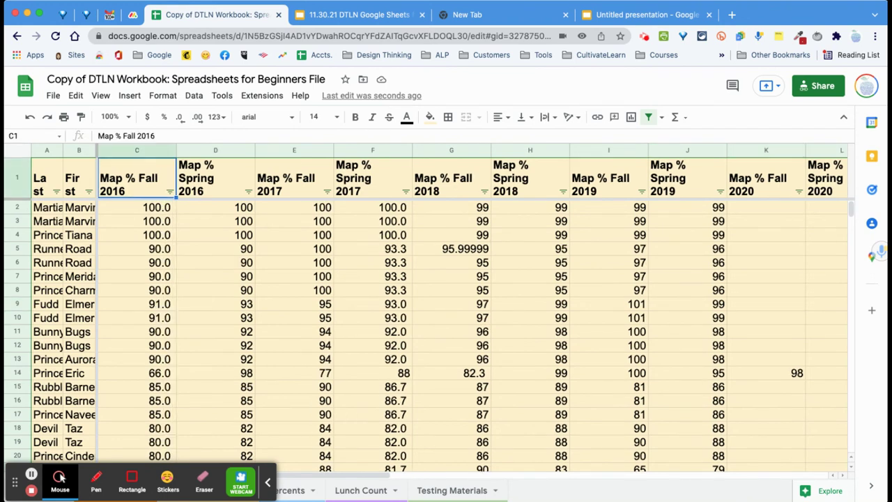
type("Standa")
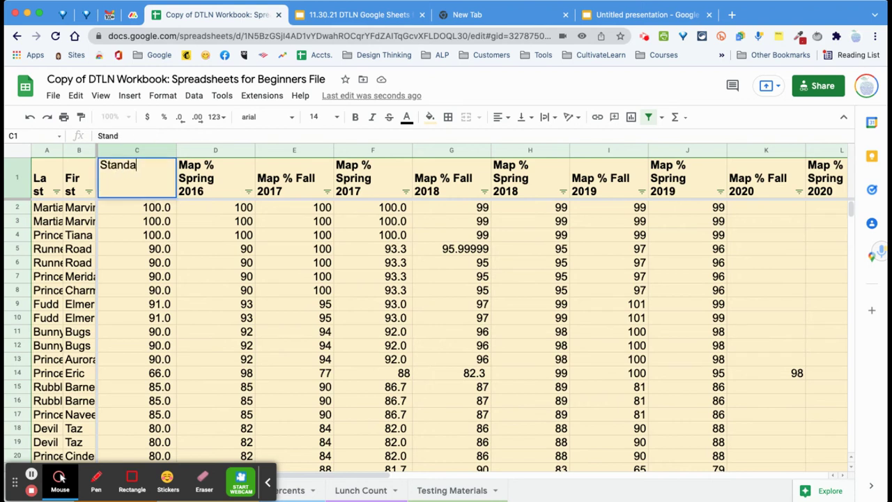
type("rd 6.1")
key("Tab")
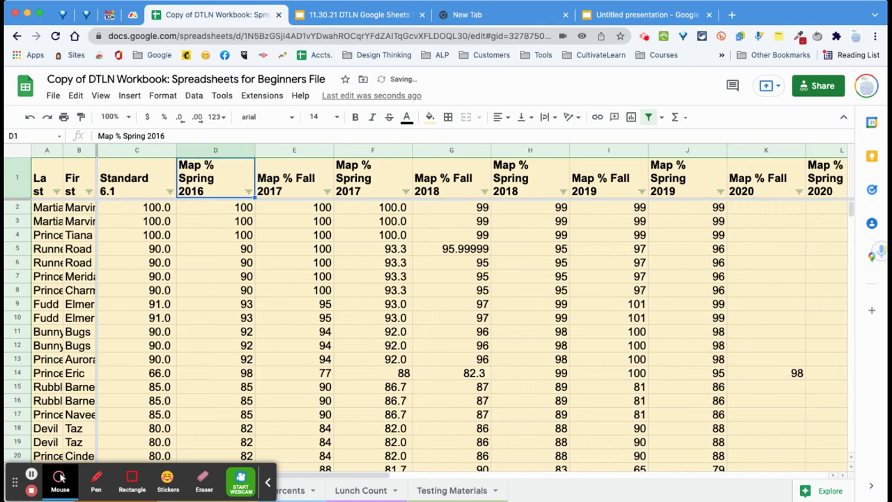
Try to fill the header series from Standard 6.1 in C1 across to I1, and undo the fill
left_click(170, 191)
left_click_drag(175, 198, 645, 196)
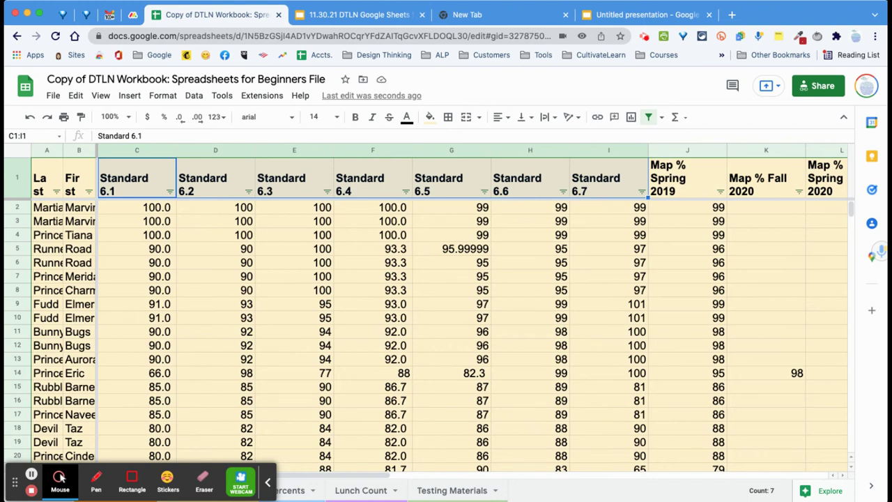
key("super+z")
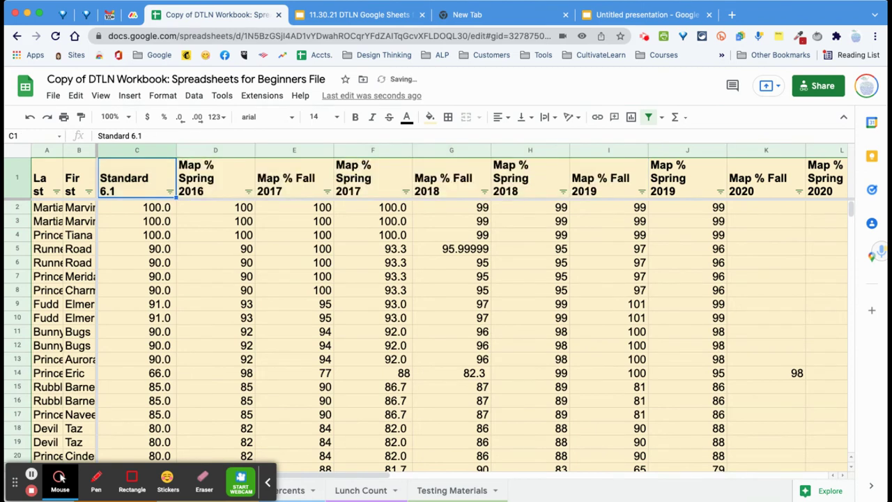
left_click(372, 249)
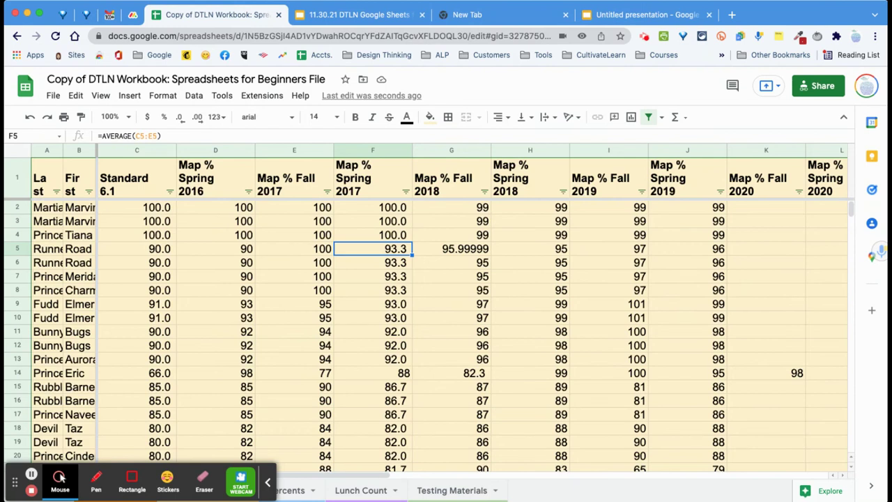
Enlarge the page view and fill the header series from Standard 6.1 in C1 across to Standard 6.13 in O1
left_click(137, 178)
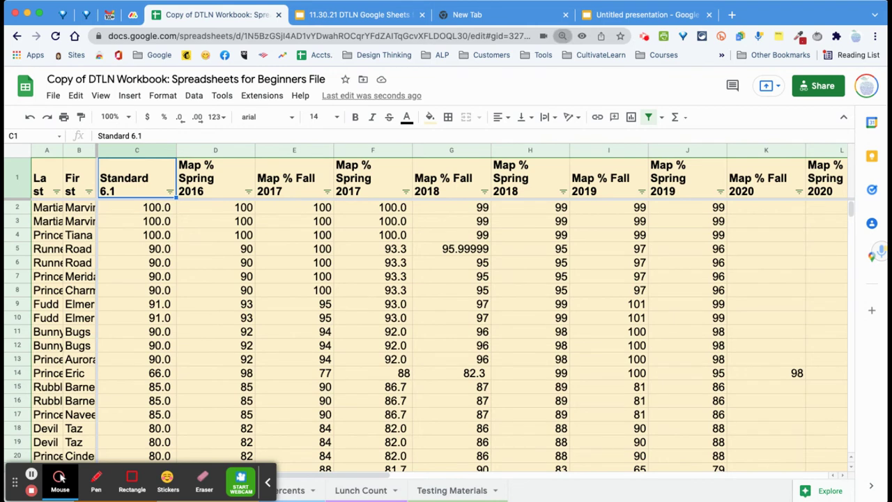
key("super+equal")
key("super+equal")
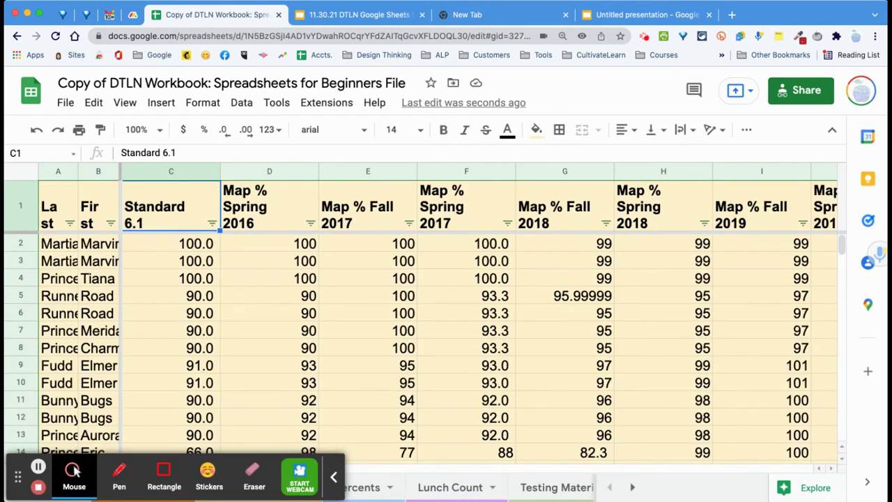
mouse_move(221, 232)
left_mouse_down()
mouse_move(221, 243)
mouse_move(209, 236)
mouse_move(224, 239)
mouse_move(209, 235)
mouse_move(224, 239)
mouse_move(223, 259)
mouse_move(225, 234)
left_mouse_up()
left_click(222, 230)
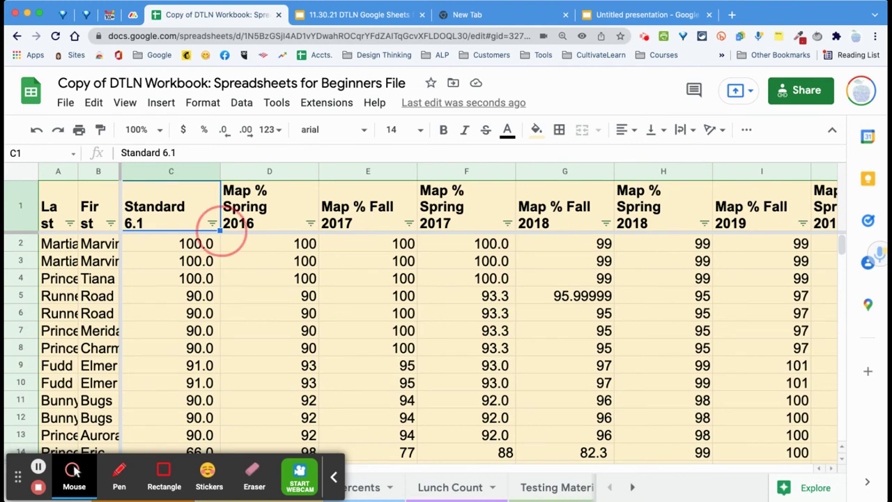
left_click_drag(223, 233, 751, 225)
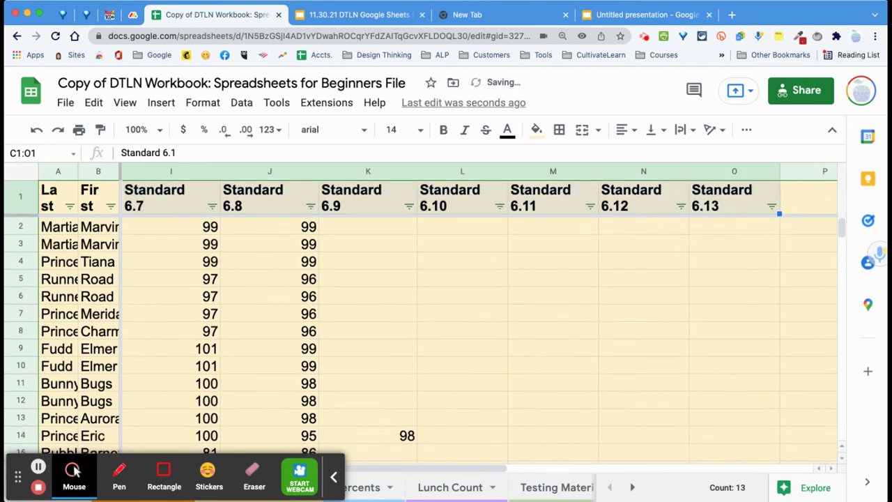
Change the header in I1 to "Standard 7.1"
scroll(478, 314, "left", 6)
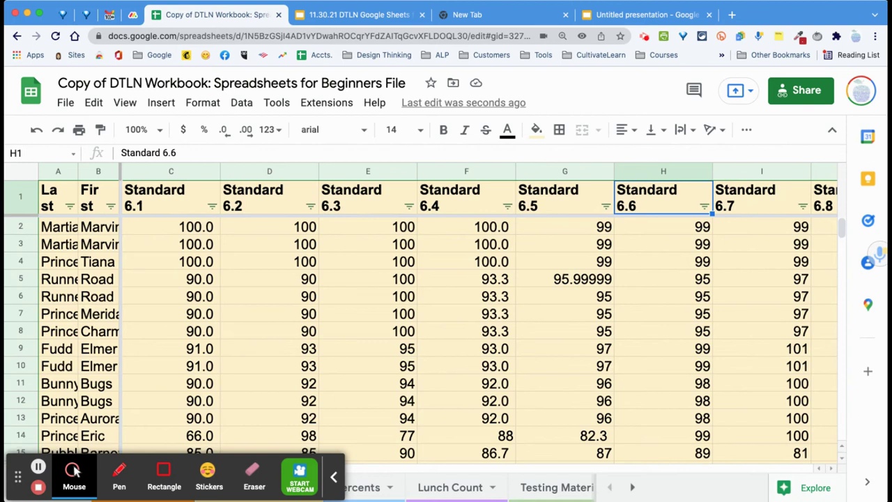
double_click(727, 200)
double_click(793, 191)
left_click_drag(792, 193, 777, 191)
type("7.1")
key("Tab")
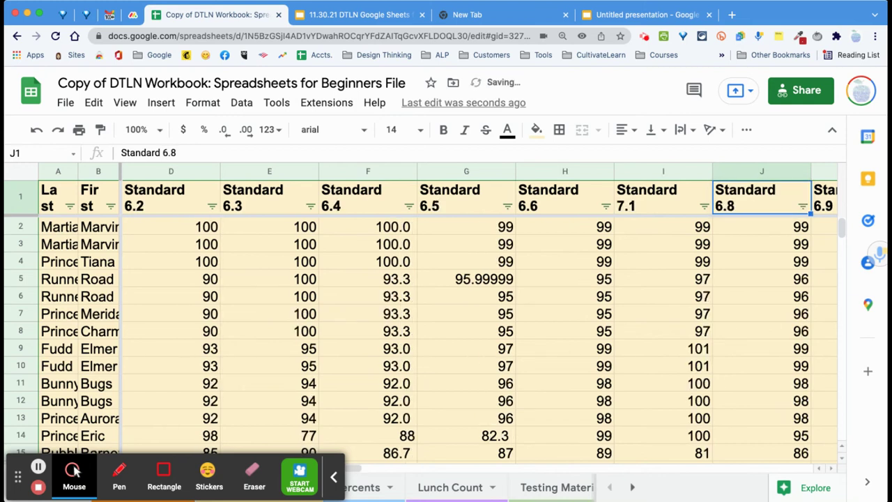
Fill the header series from Standard 7.1 in I1 across to Standard 7.7 in O1
scroll(478, 314, "right", 3)
left_click(376, 198)
left_click_drag(416, 213, 819, 205)
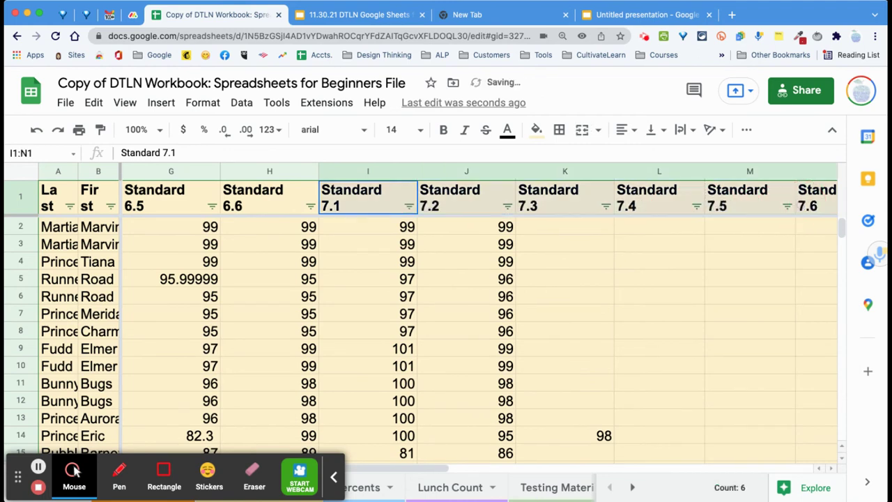
scroll(481, 314, "right", 6)
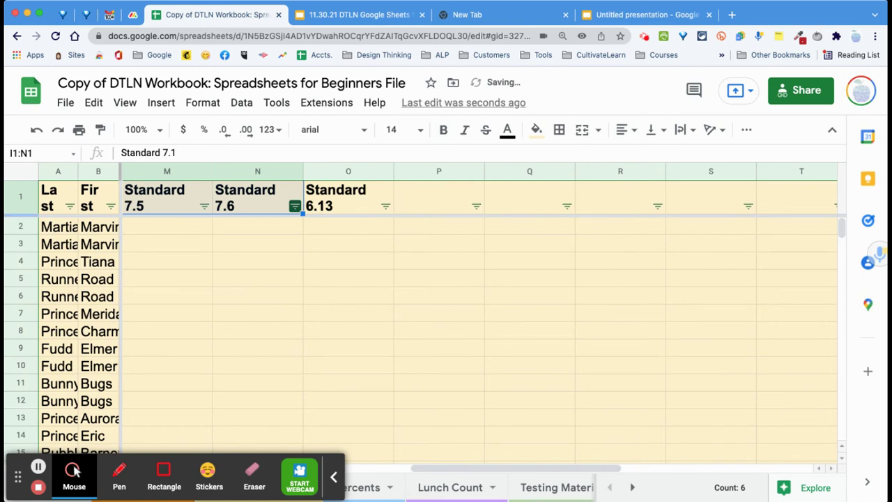
left_click_drag(303, 213, 393, 213)
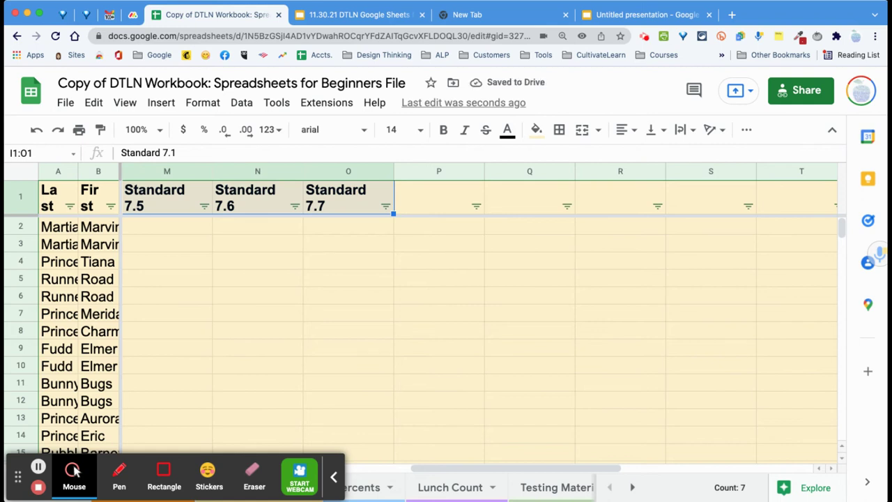
Enter "January" in P1 and fill the months across to May in T1, clearing the five month headers again
left_click(439, 197)
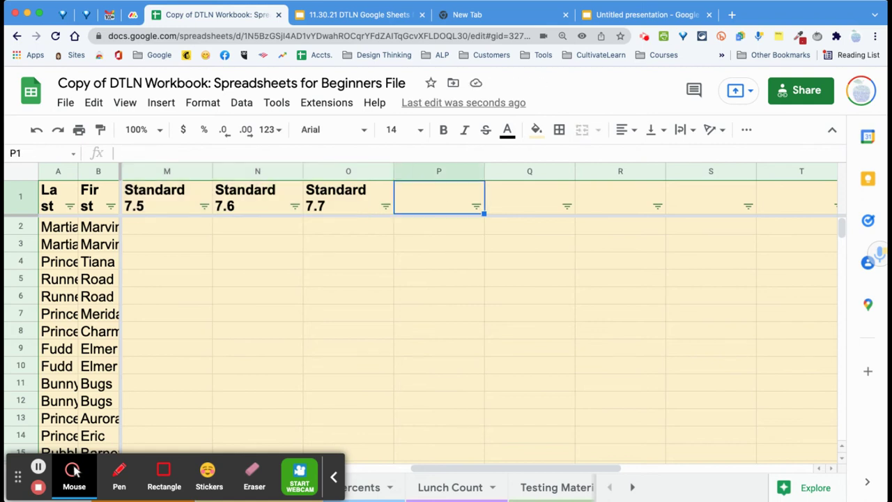
type("January")
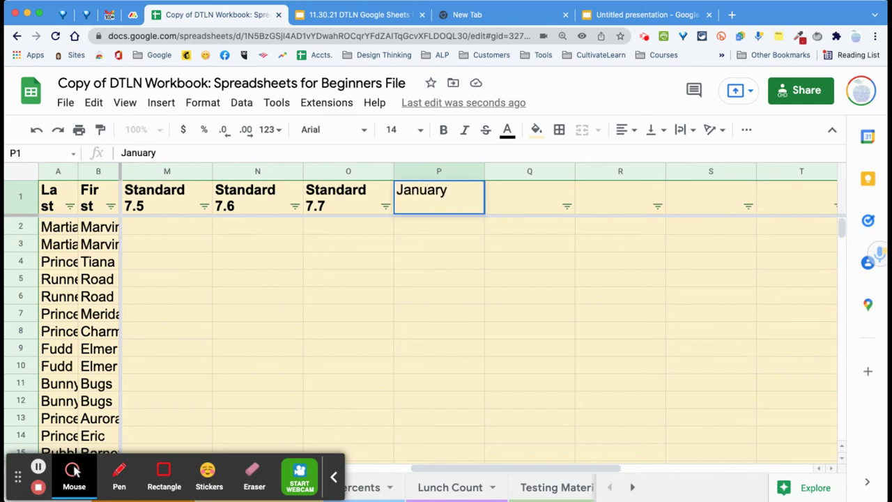
left_click(438, 261)
left_click(438, 197)
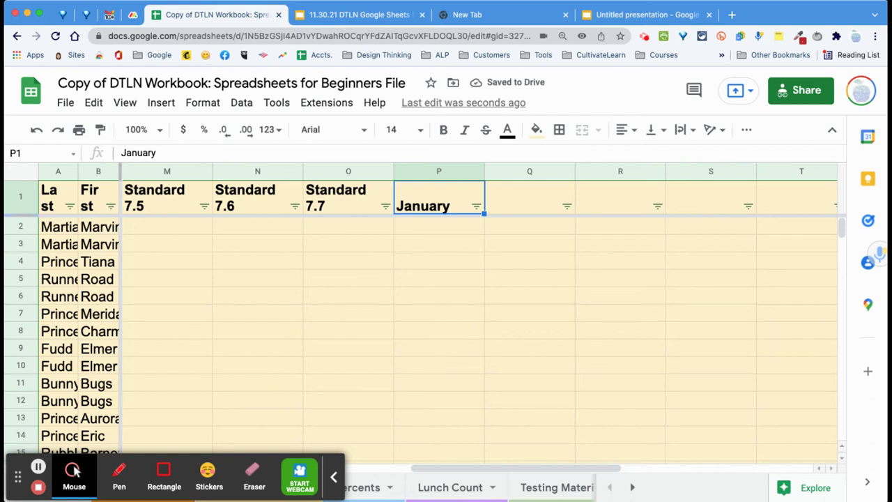
left_click_drag(484, 212, 801, 188)
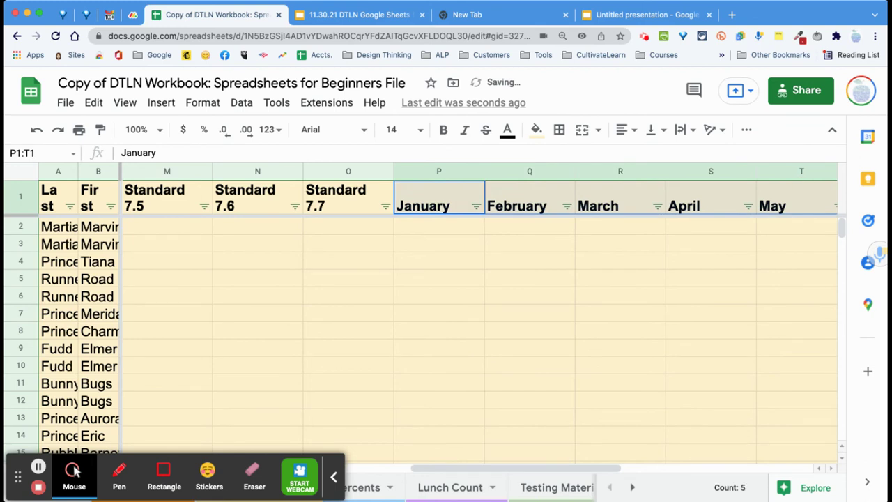
scroll(446, 314, "right", 3)
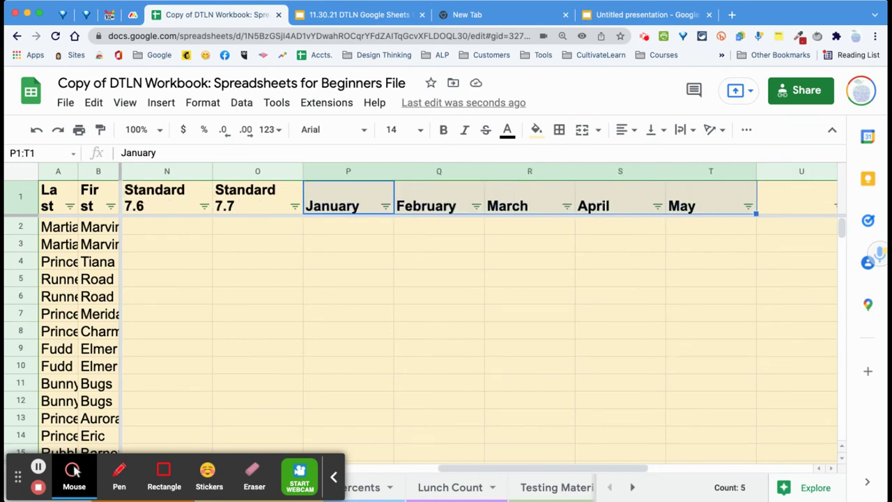
key("Delete")
Delete the separate student rows 3, 5, 9, 11, 15, 18, 22, 24, 25, 28 and 30 together, then clear the row selection
scroll(446, 314, "left", 10)
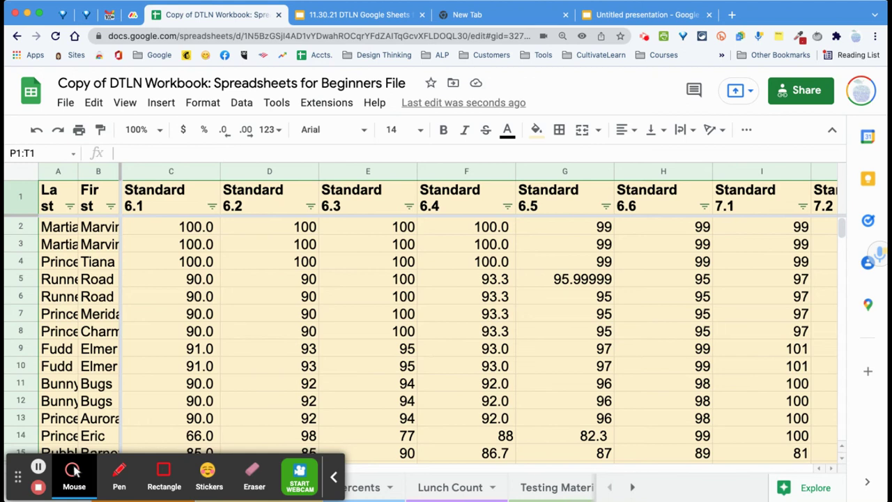
left_click(20, 244)
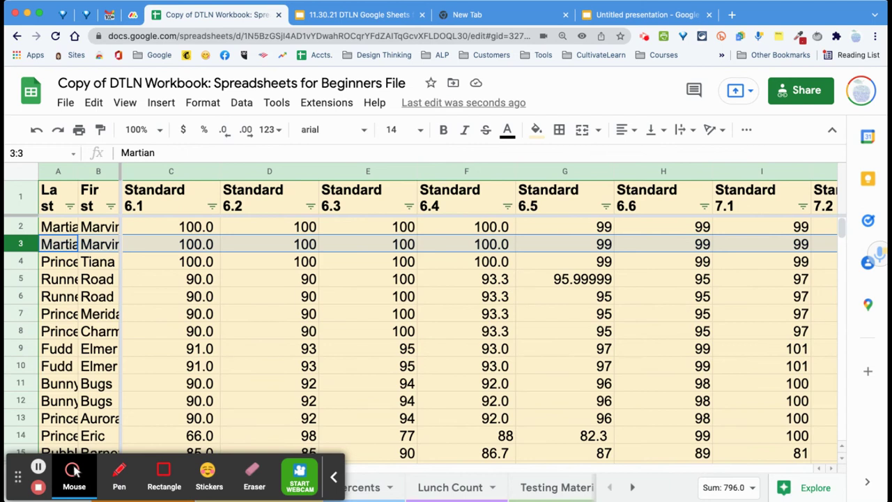
left_click(20, 278, "super")
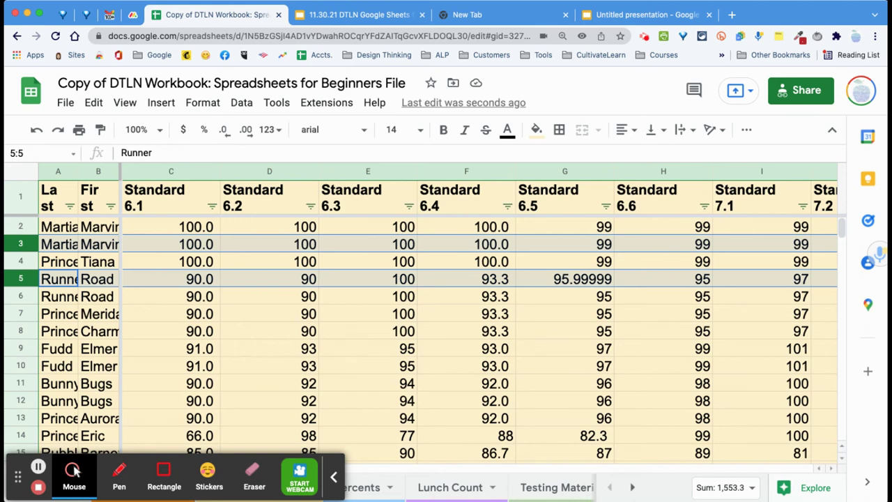
left_click(20, 348, "super")
left_click(20, 383, "super")
scroll(20, 383, "down", 3)
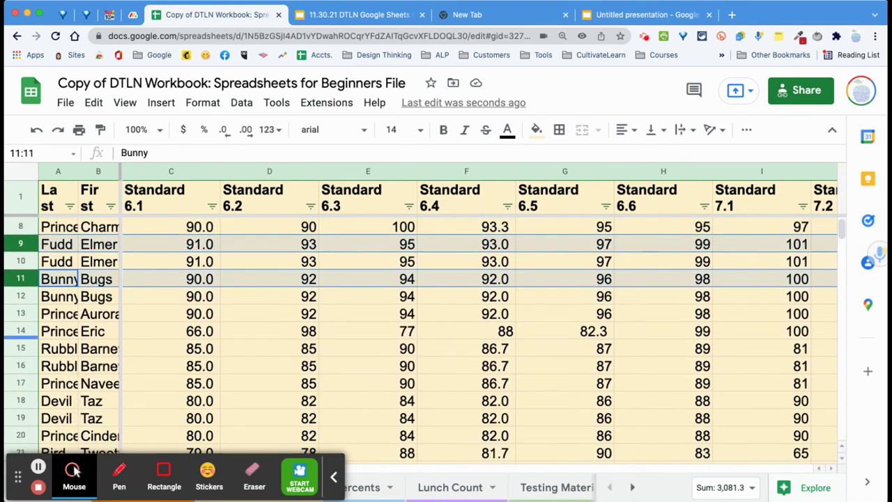
left_click(20, 349, "super")
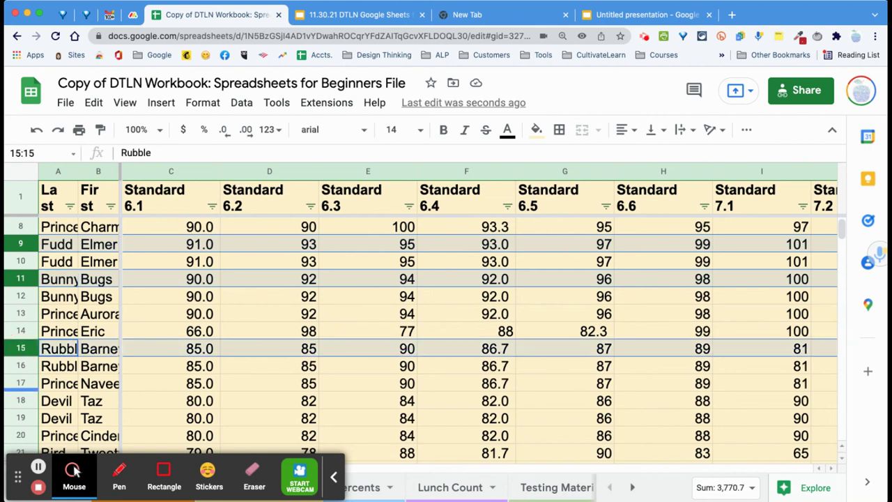
scroll(20, 348, "down", 3)
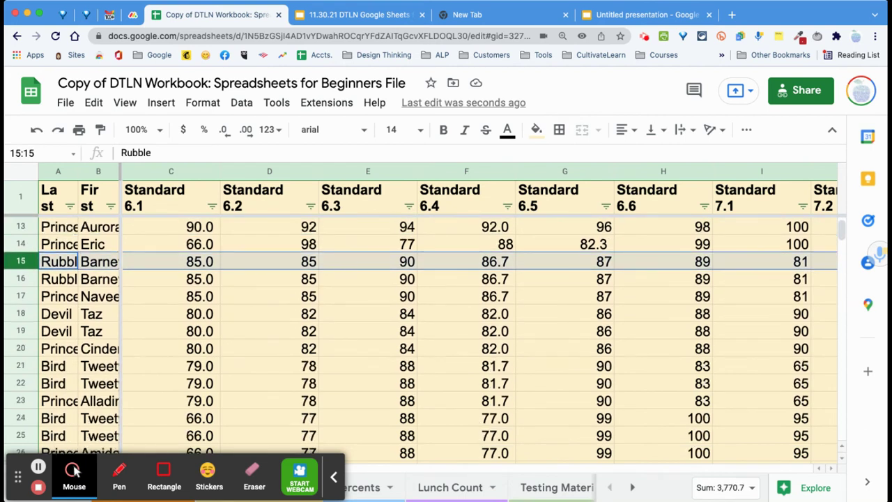
left_click(20, 313, "super")
left_click(21, 383, "super")
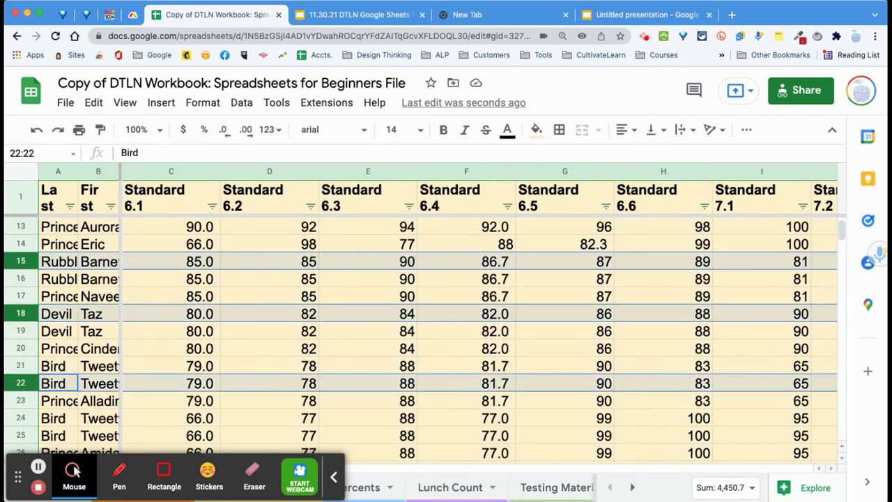
scroll(20, 384, "down", 3)
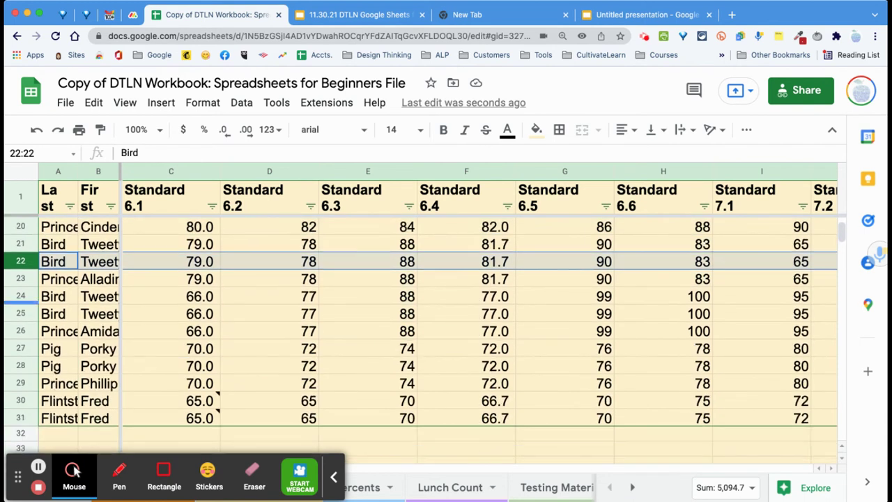
left_click(20, 314, "super")
left_click(20, 297, "super")
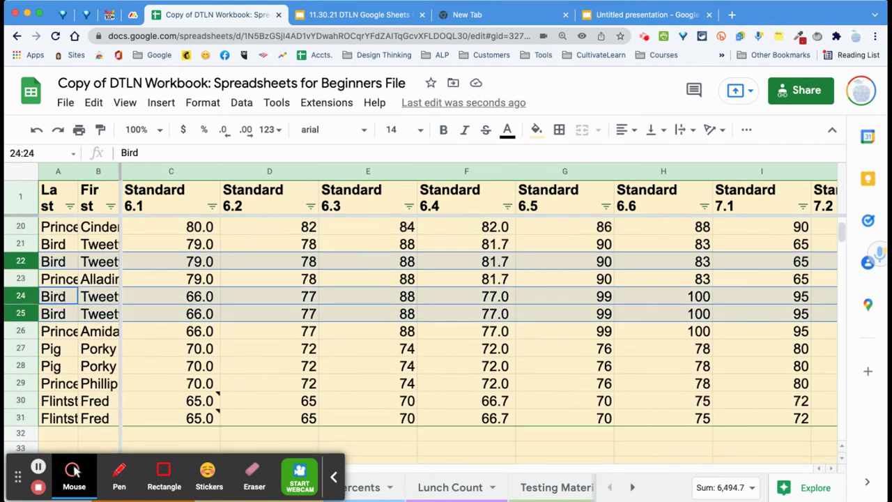
left_click(20, 366, "super")
left_click(20, 400, "super")
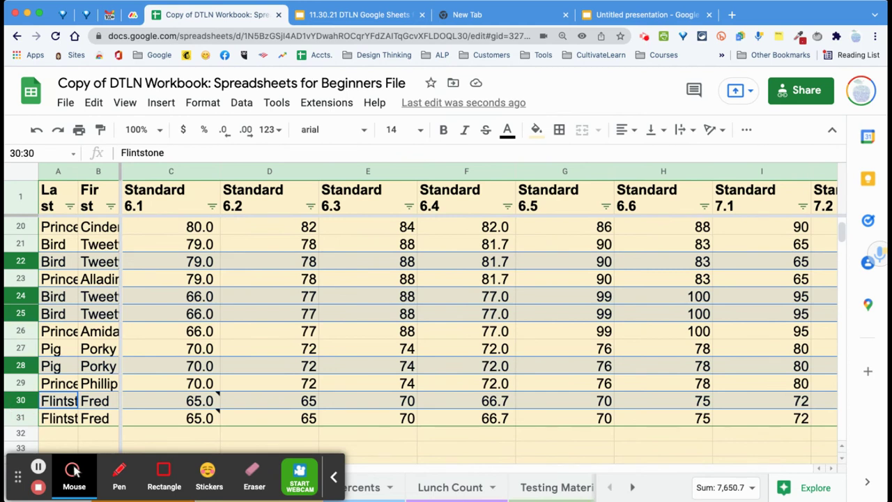
right_click(25, 401)
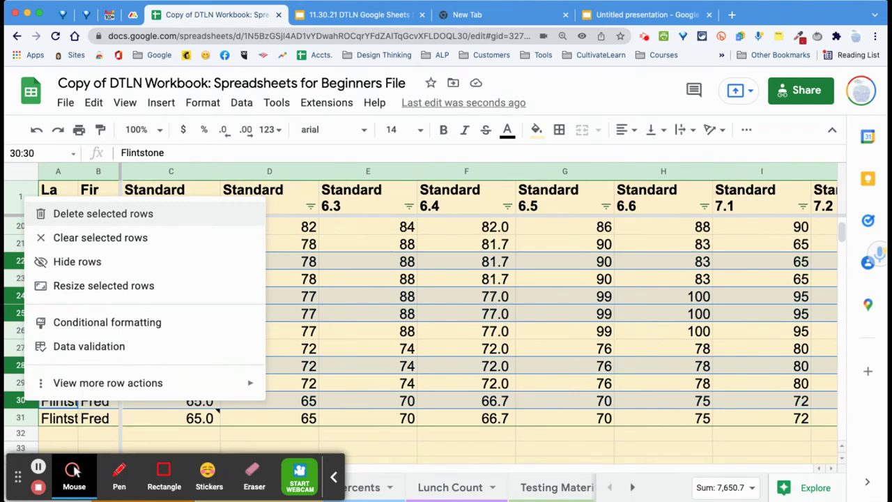
left_click(75, 215)
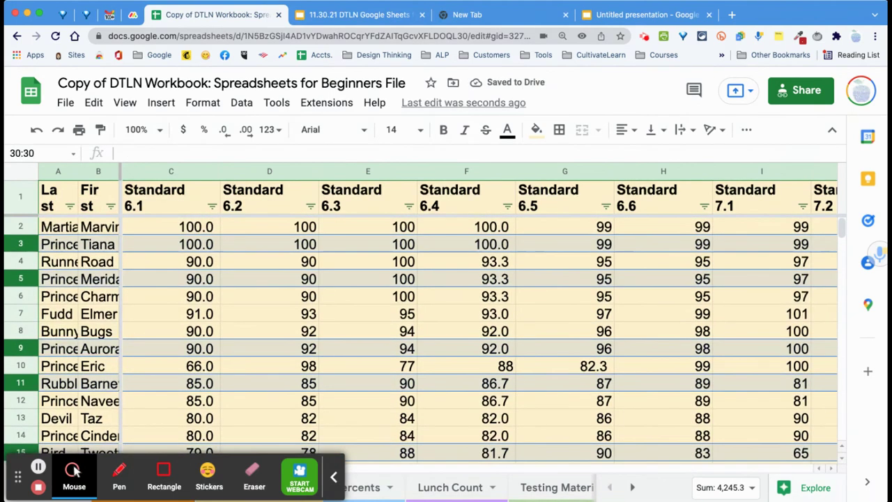
left_click(466, 382)
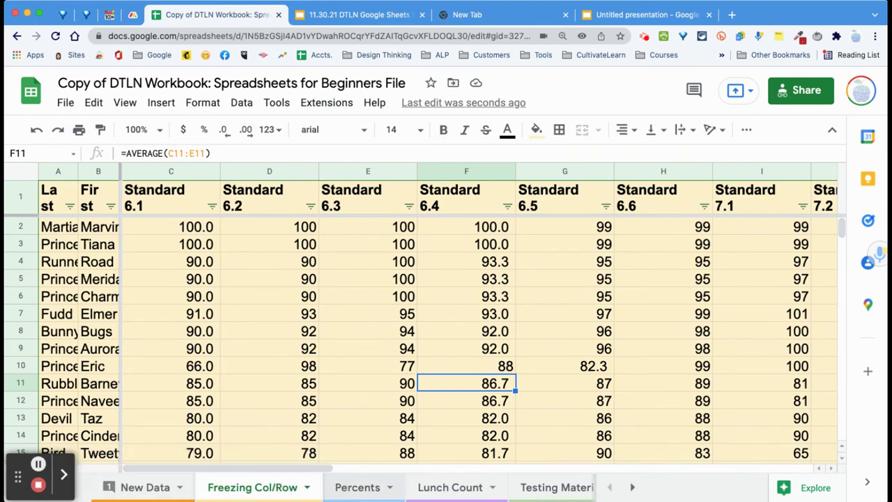
scroll(481, 313, "right", 5)
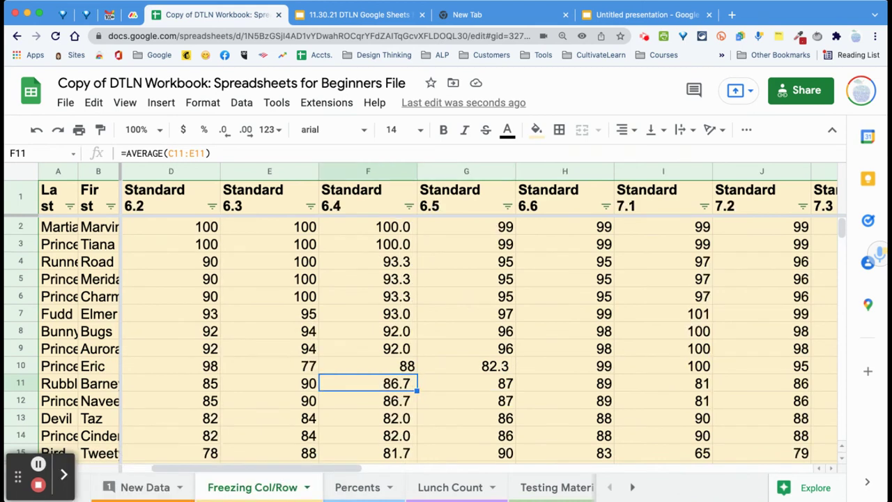
scroll(481, 314, "left", 3)
scroll(481, 314, "left", 2)
scroll(481, 314, "down", 1)
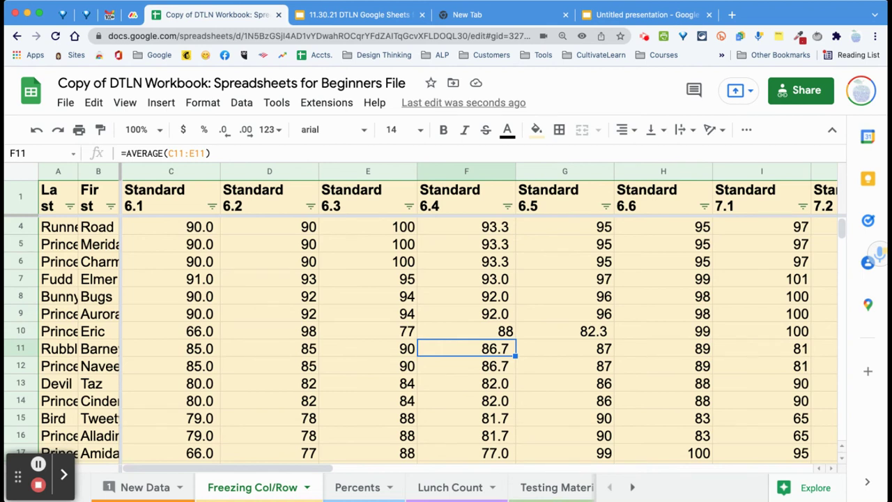
scroll(407, 339, "up", 1)
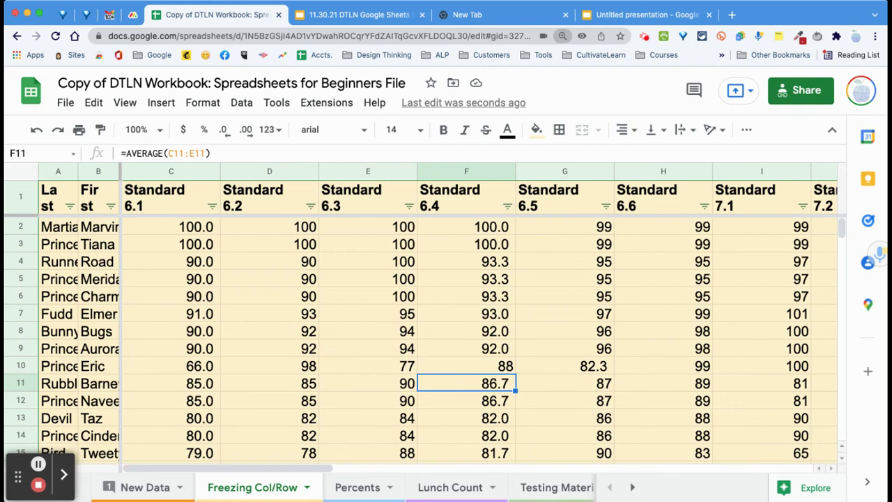
Reduce the page view, select the score range C2:O20 and start a conditional formatting rule for it
key("ctrl+minus")
key("ctrl+minus")
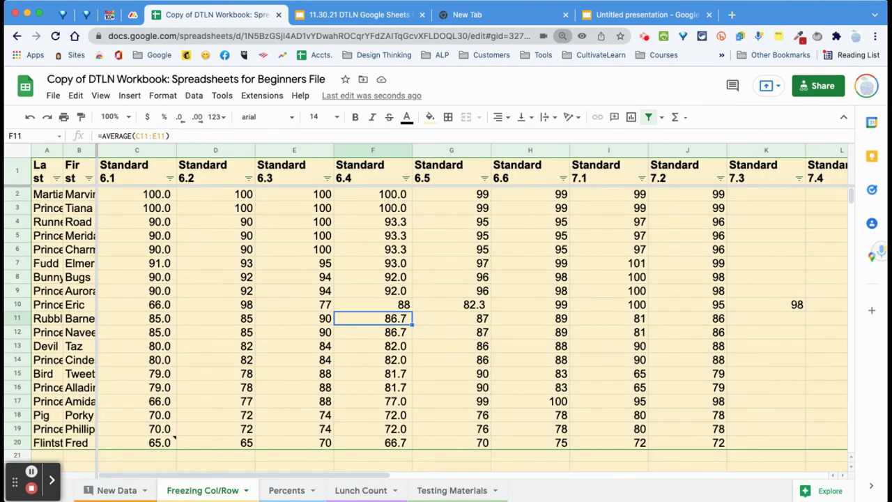
key("ctrl+minus")
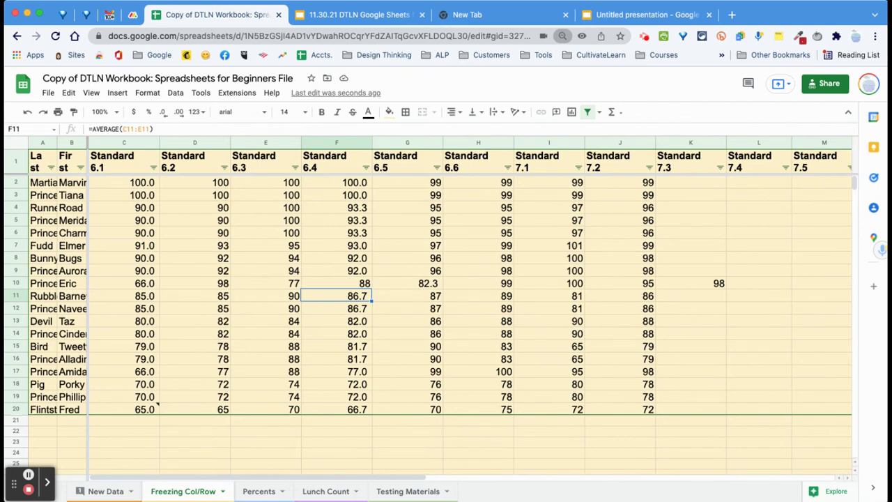
left_click(122, 182)
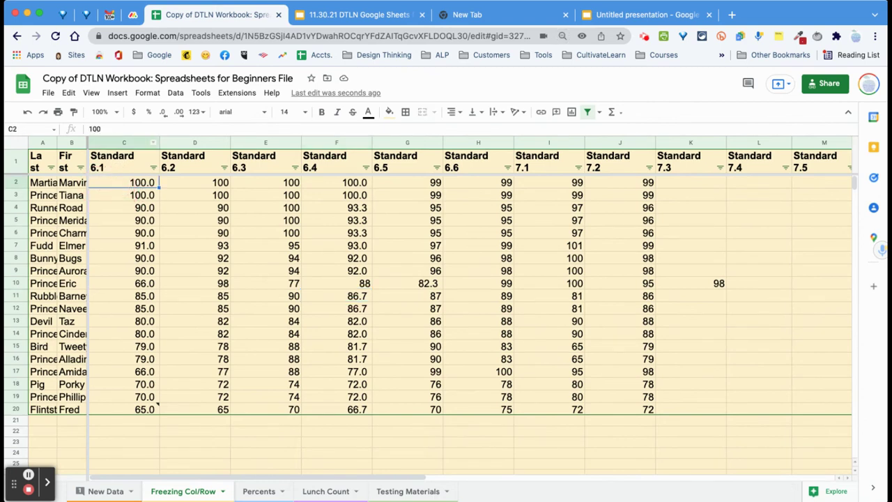
left_click_drag(115, 185, 411, 407)
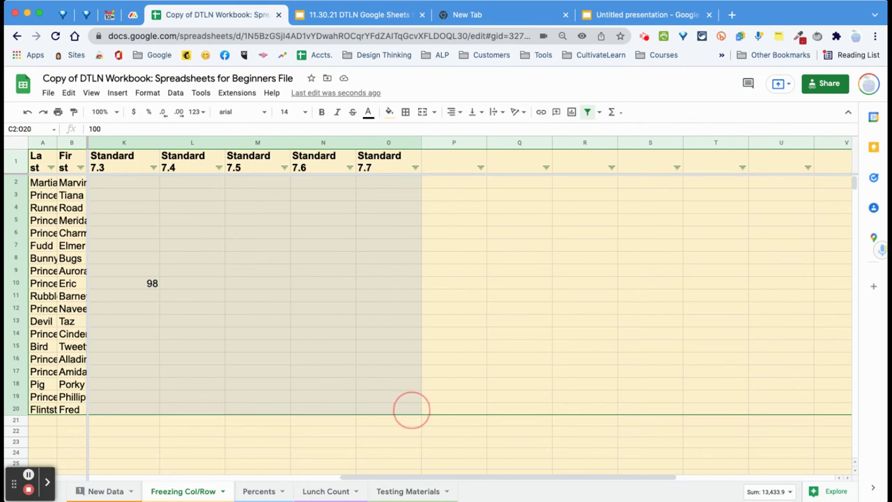
left_click_drag(411, 410, 411, 409)
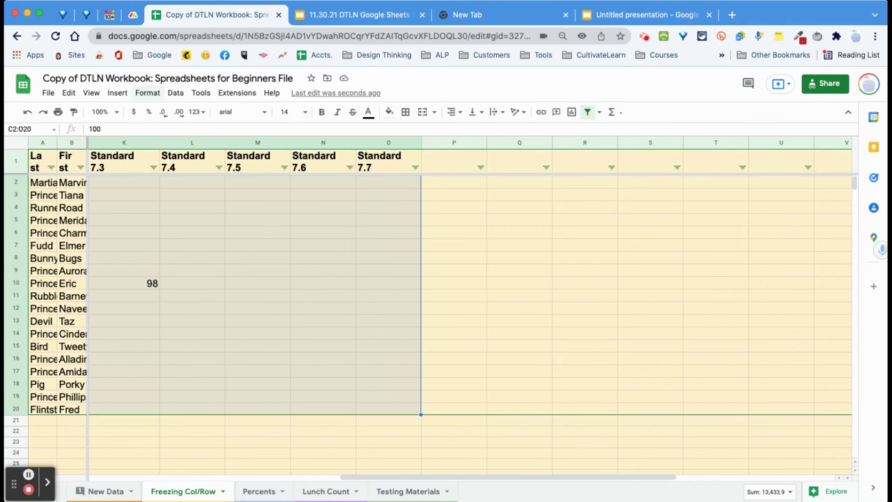
left_click(147, 93)
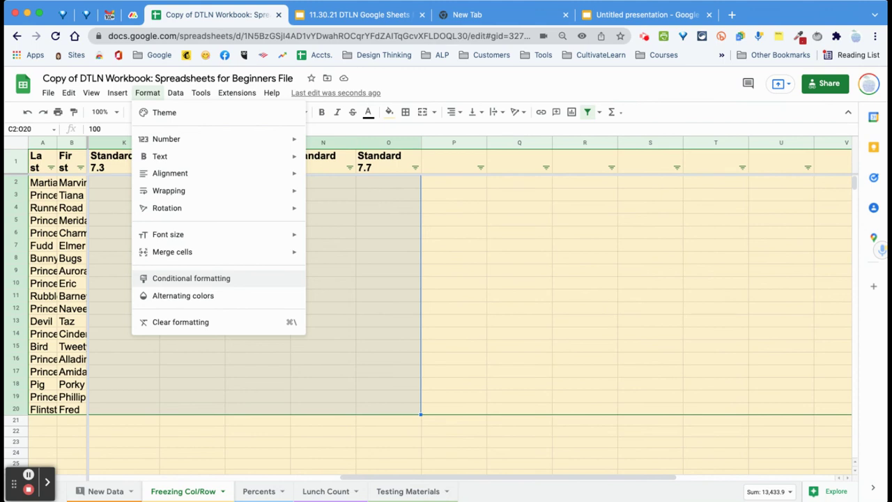
left_click(191, 278)
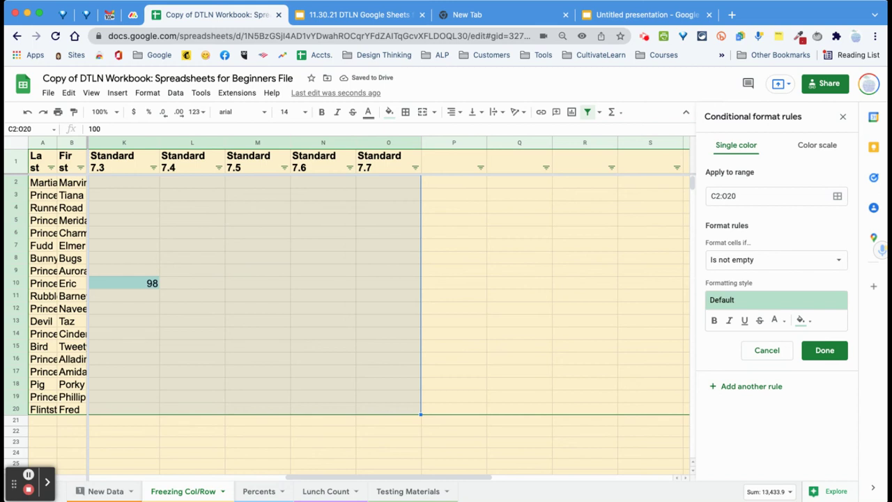
Enlarge the page view and examine how the default Is not empty rule colours the cells across C2:O20
key("super+equal")
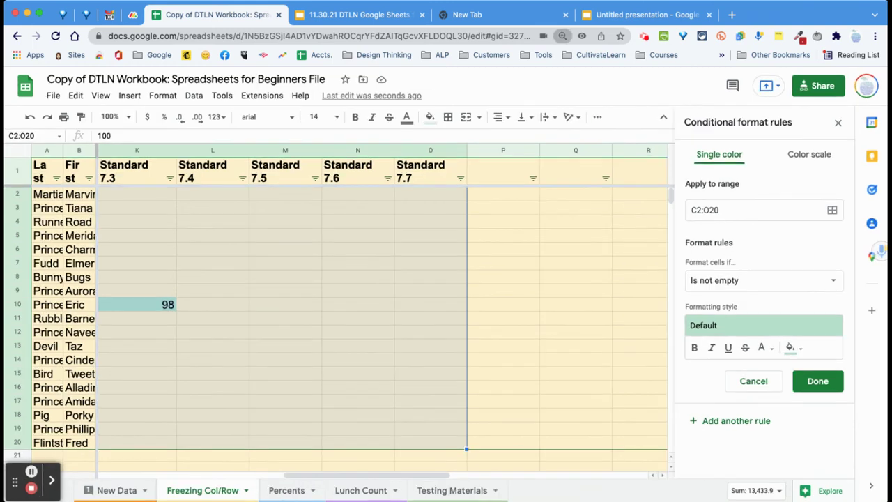
key("super+equal")
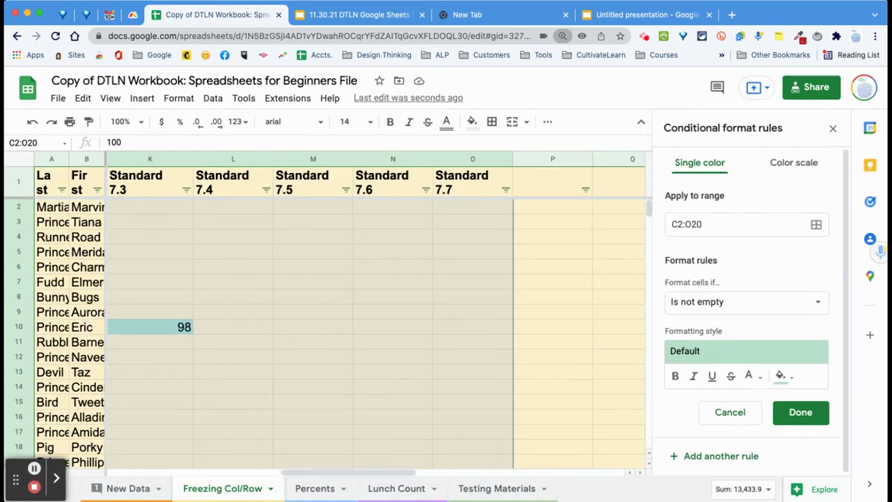
key("super+equal")
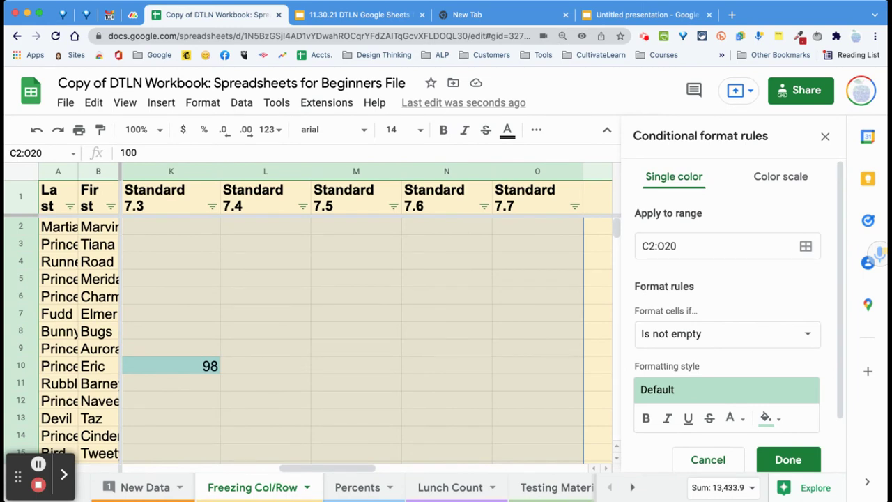
scroll(727, 317, "down", 2)
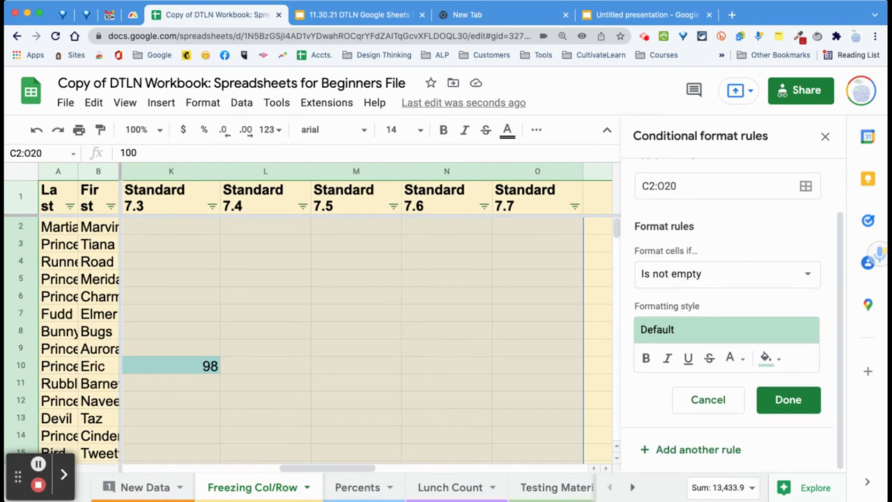
scroll(727, 314, "up", 1)
scroll(727, 314, "down", 1)
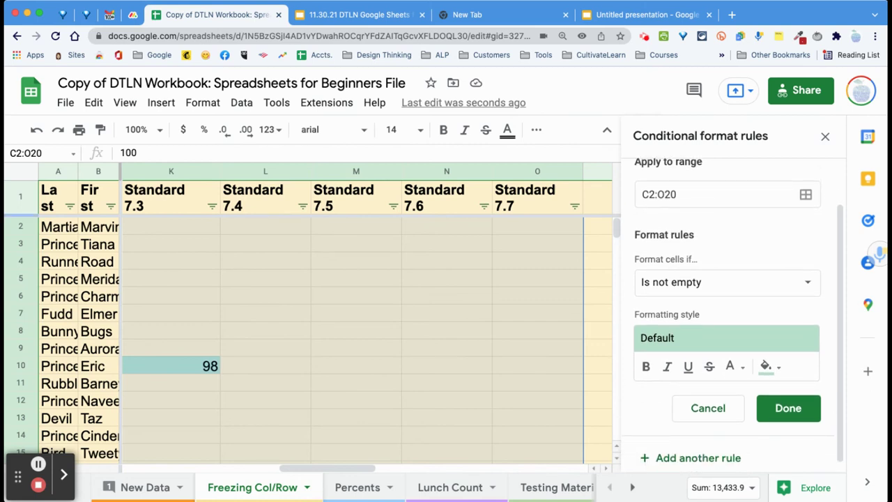
scroll(366, 320, "left", 8)
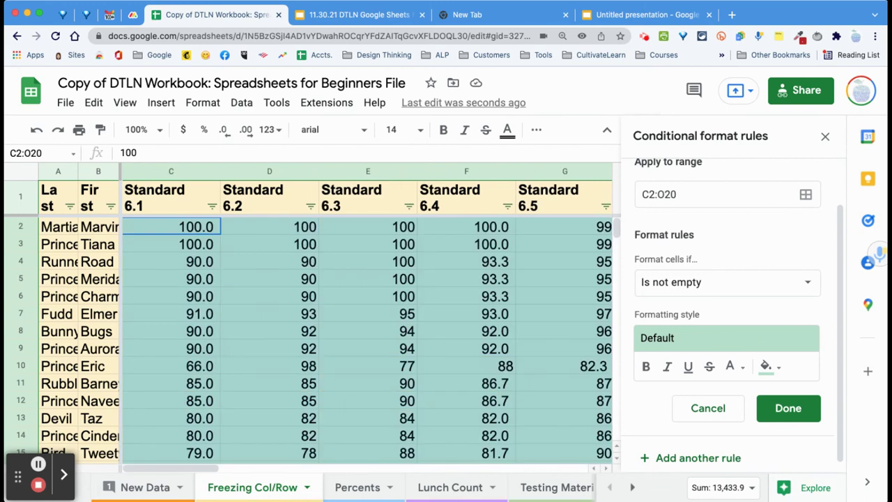
scroll(368, 341, "right", 10)
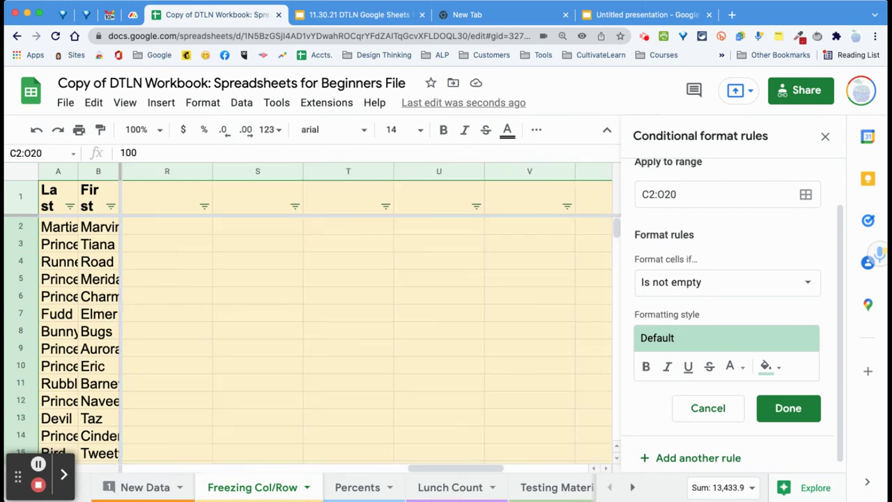
scroll(368, 341, "left", 4)
scroll(367, 342, "right", 3)
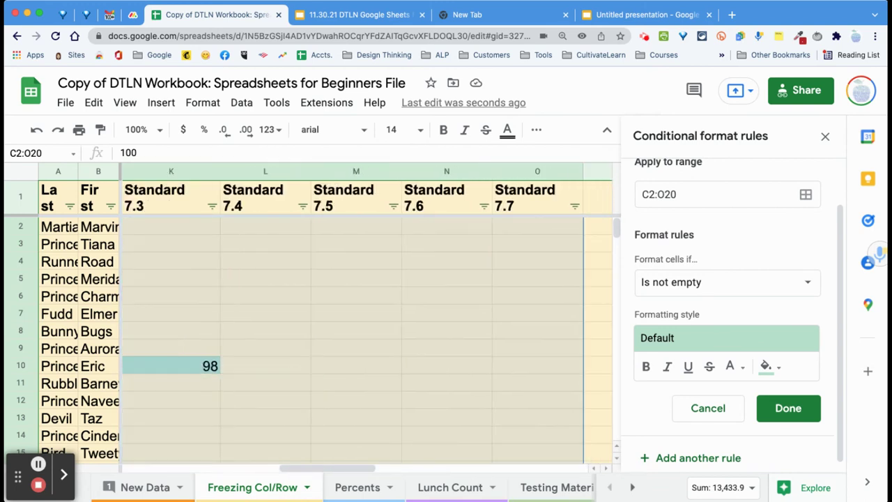
scroll(368, 342, "down", 3)
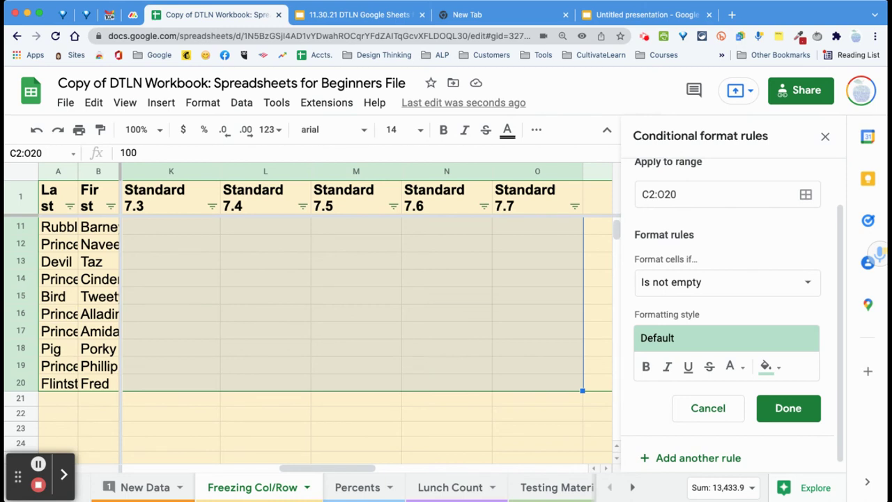
Set the C2:O20 rule to format cells greater than or equal to 80 with the default green style
left_click(726, 282)
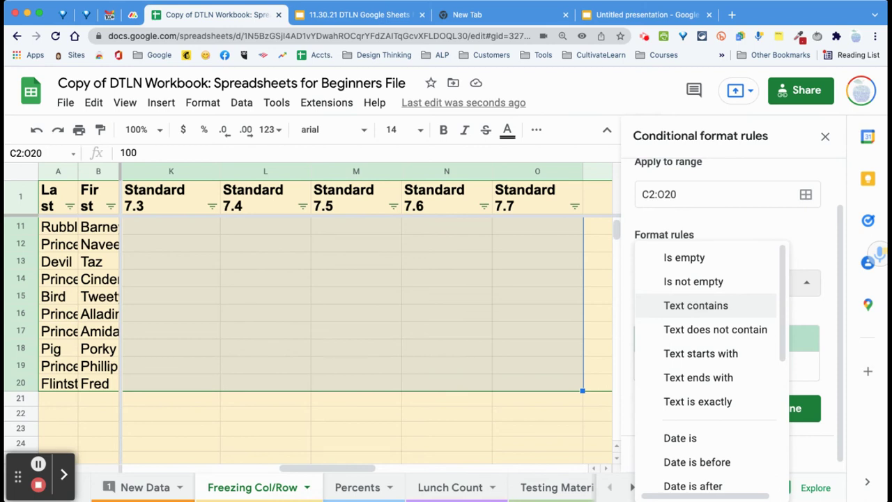
scroll(697, 310, "down", 6)
scroll(697, 313, "down", 2)
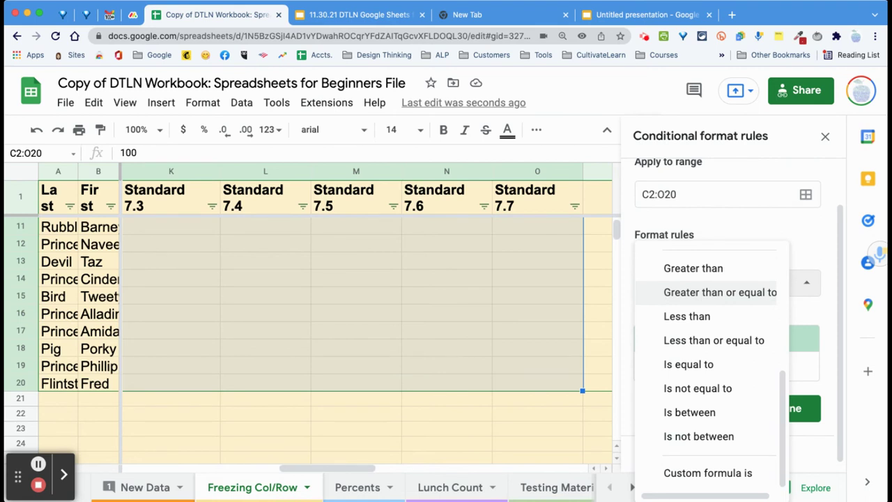
left_click(720, 292)
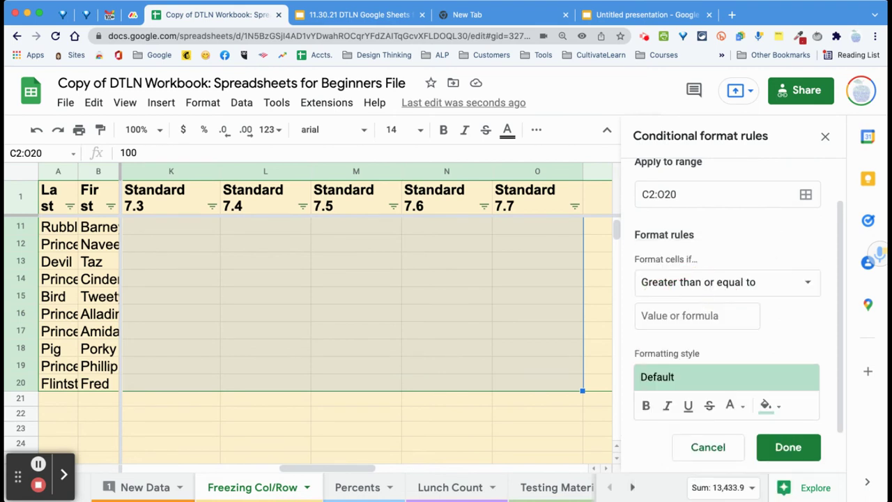
left_click(697, 315)
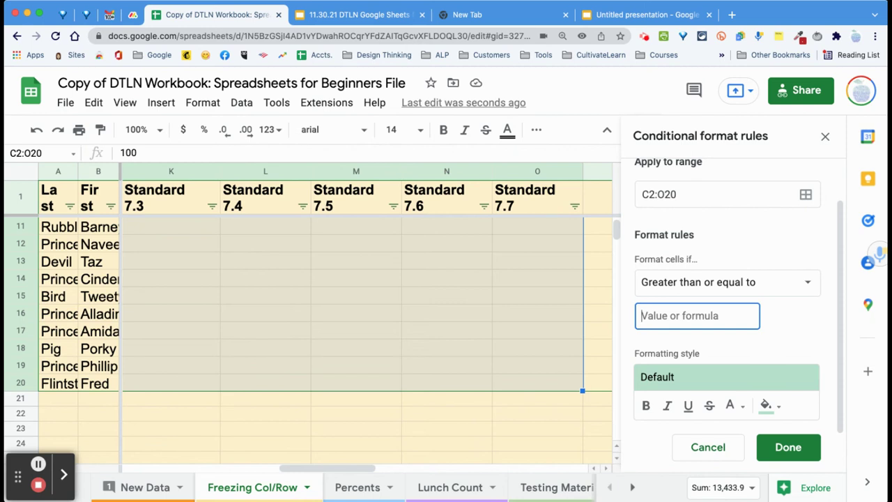
type("80")
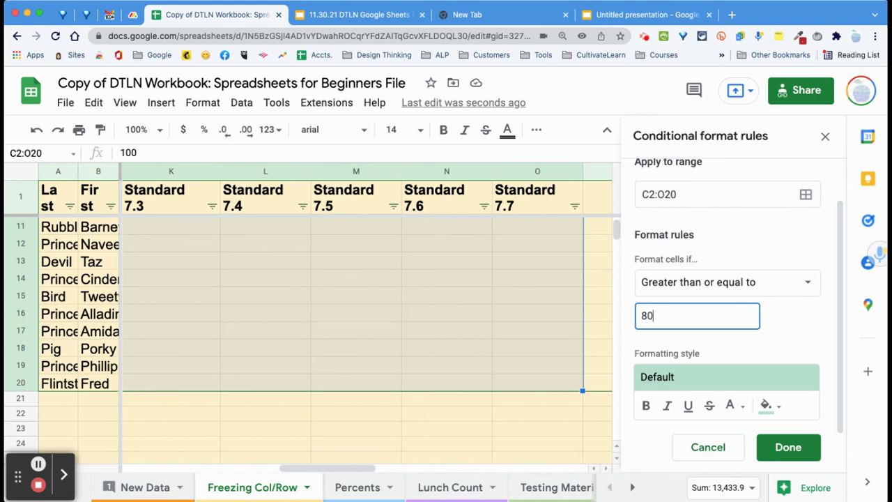
scroll(733, 315, "down", 2)
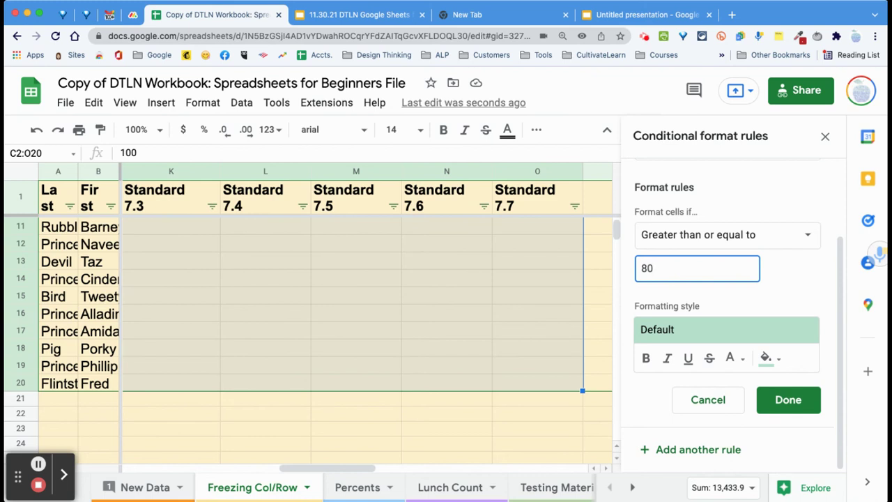
Set up a second rule for C2:O20 that fills cells greater than or equal to 60 with light yellow
scroll(688, 432, "up", 3)
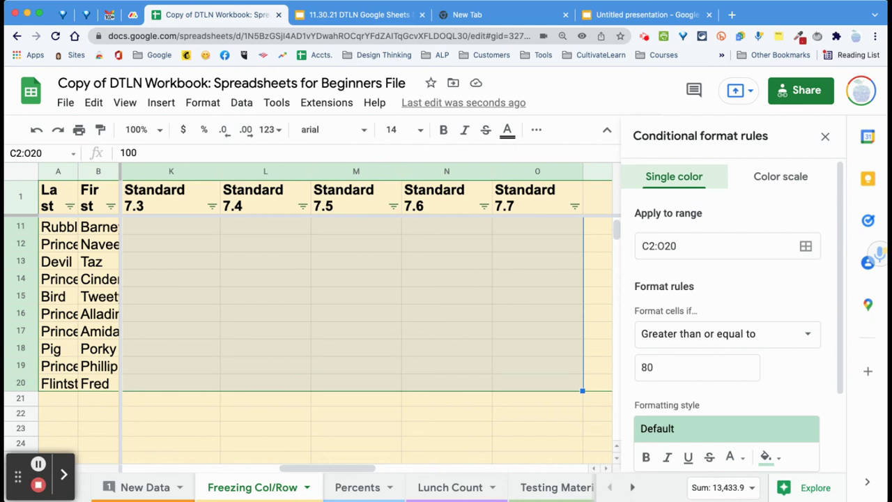
left_click(654, 367)
key("BackSpace")
key("BackSpace")
type("60")
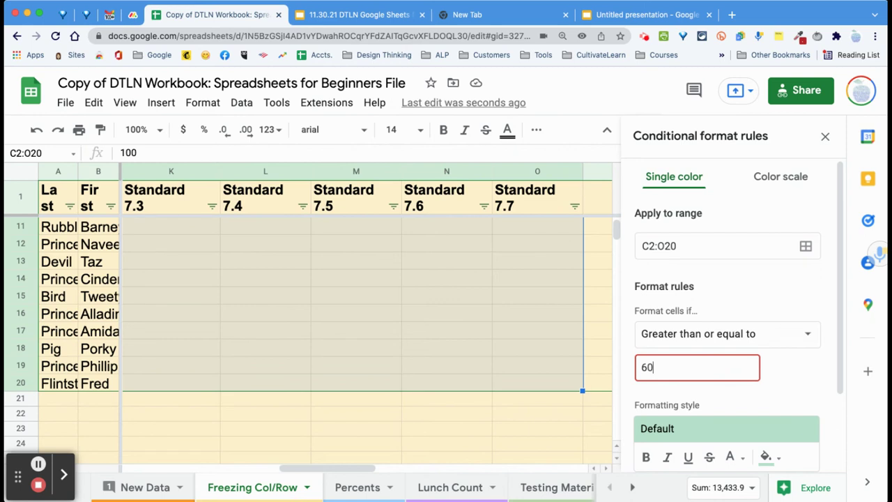
scroll(727, 317, "down", 3)
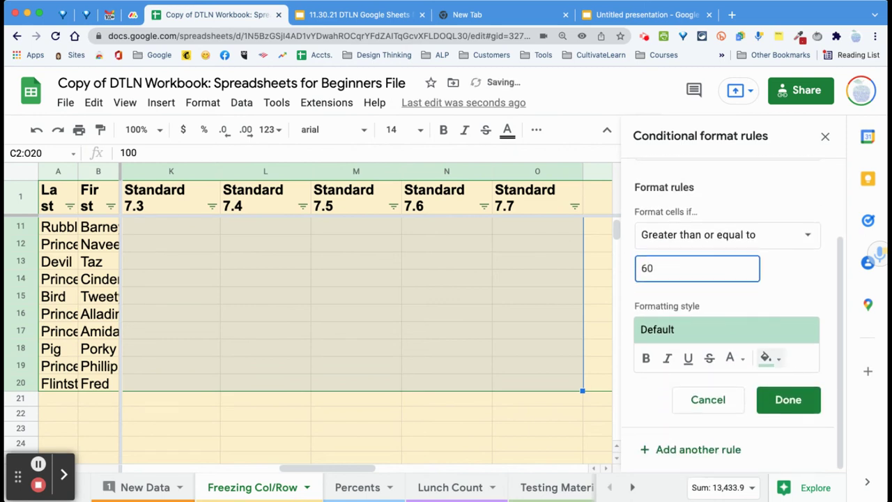
left_click(767, 357)
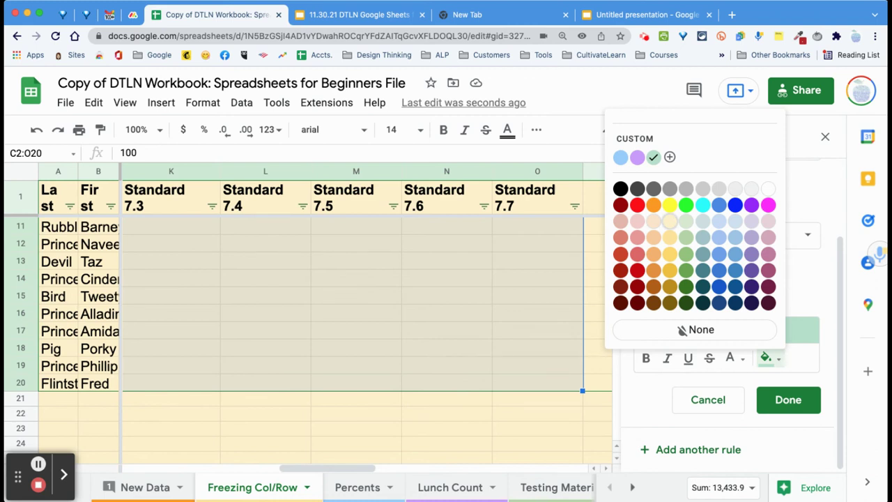
left_click(670, 221)
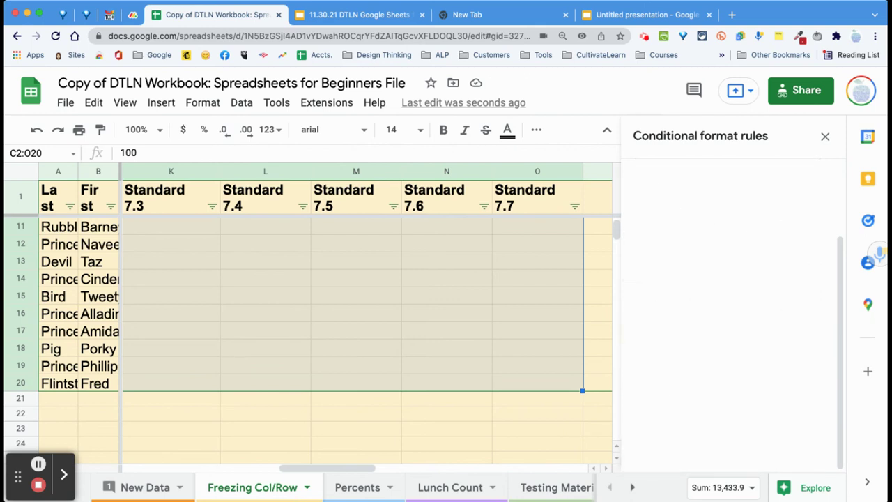
Set up a third rule for C2:O20 filling cells less than or equal to 59 with light red, and finish the rules
scroll(688, 457, "up", 3)
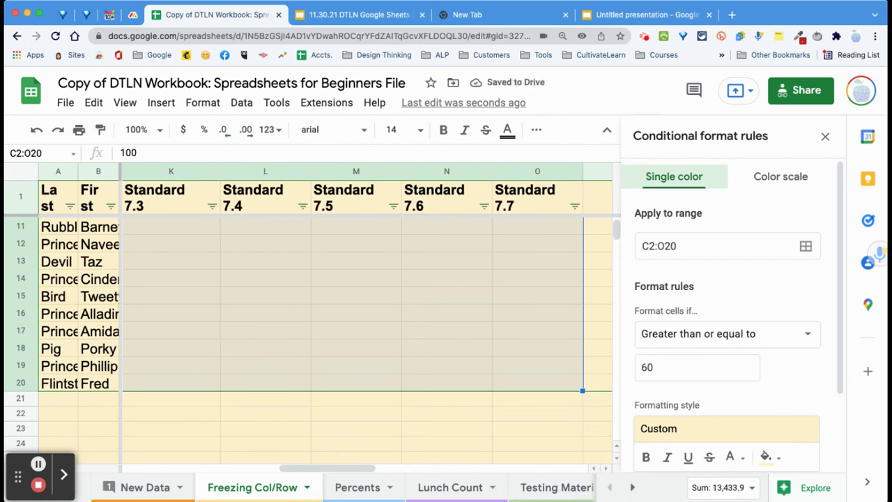
left_click(727, 334)
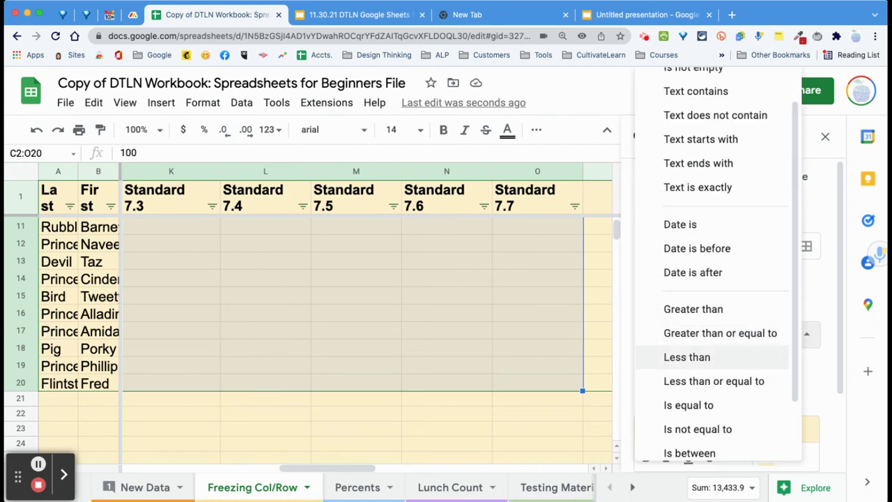
left_click(713, 381)
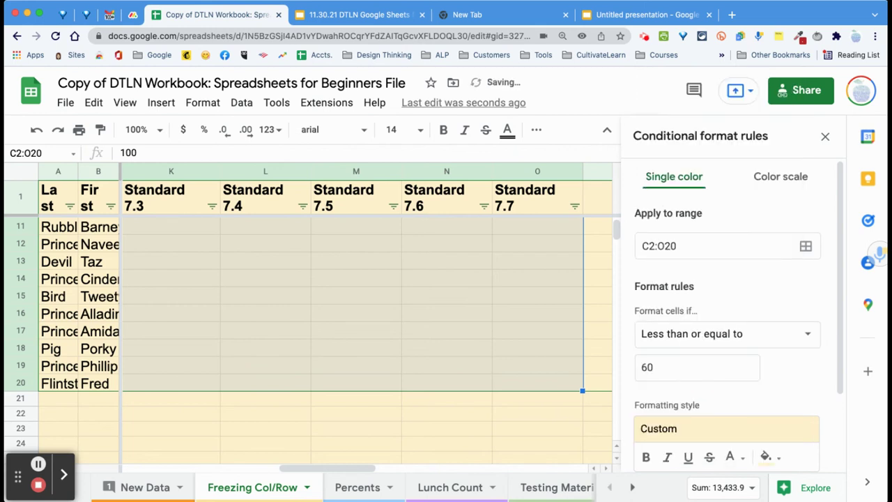
left_click(637, 367)
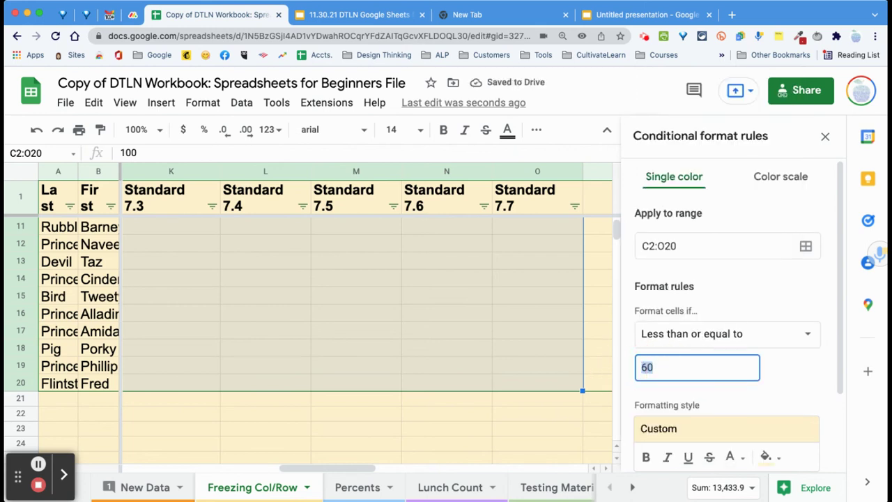
type("59")
left_click(765, 456)
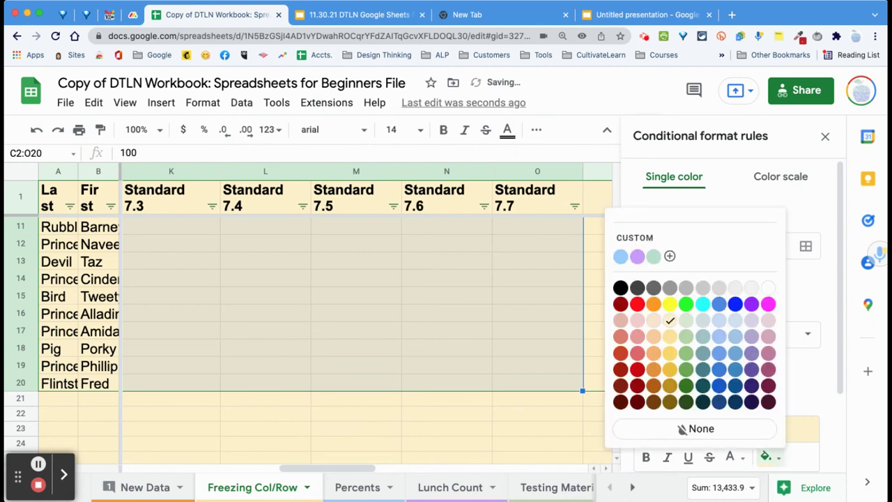
left_click(637, 320)
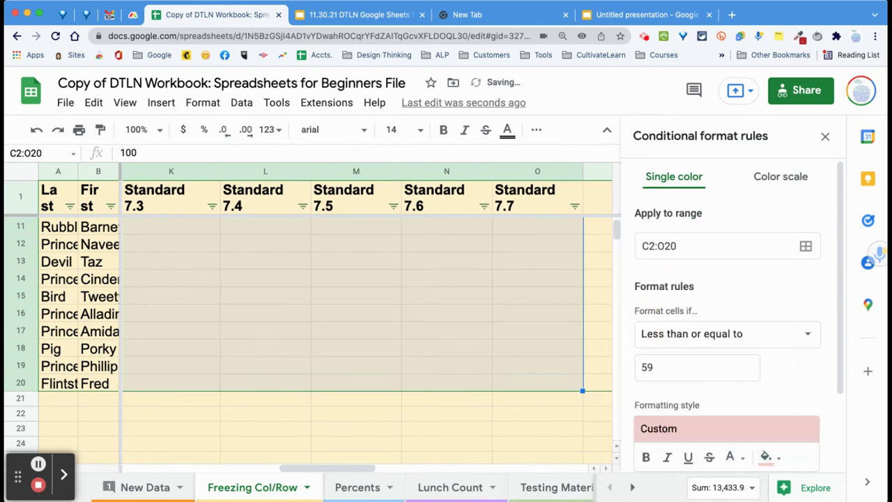
scroll(727, 313, "down", 3)
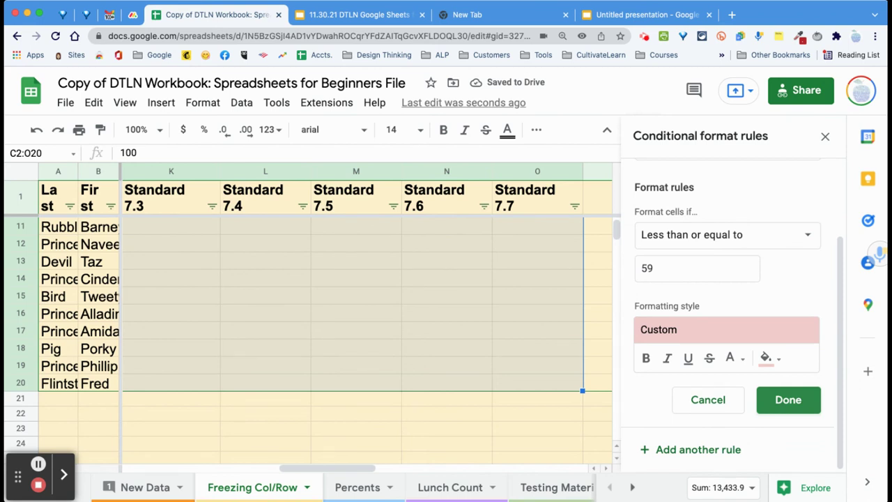
left_click(789, 399)
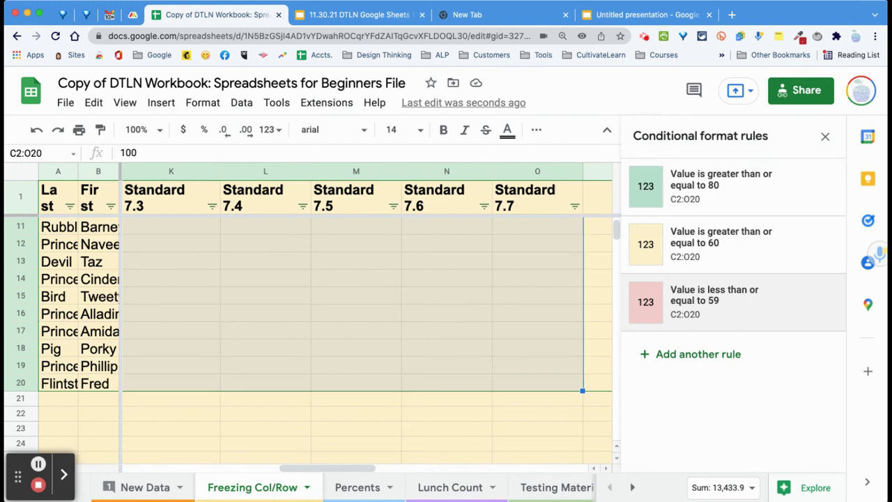
Reset the fill colour of the entire sheet so only the conditional formatting colours the cells, and deselect it
scroll(366, 305, "left", 10)
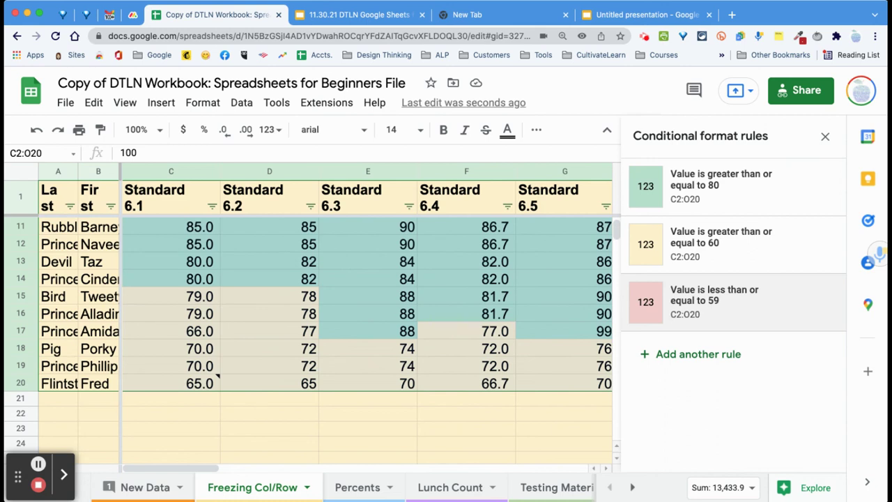
key("ctrl+a")
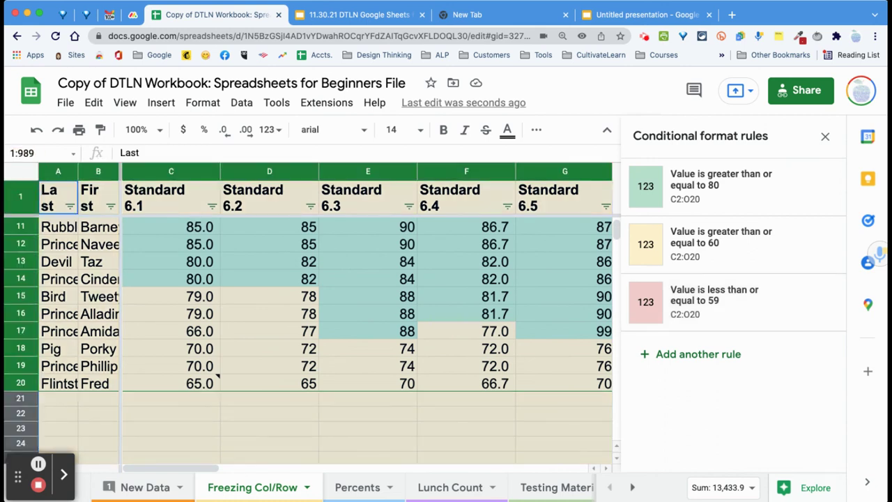
left_click(171, 413)
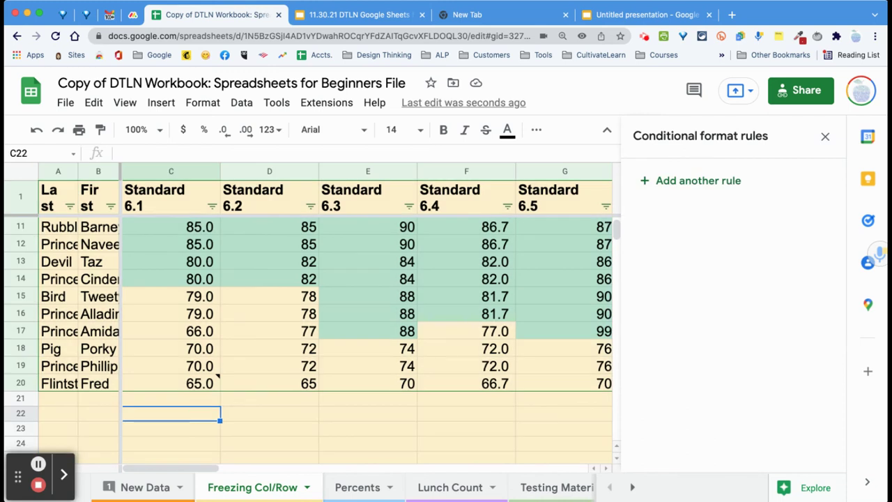
left_click(170, 296)
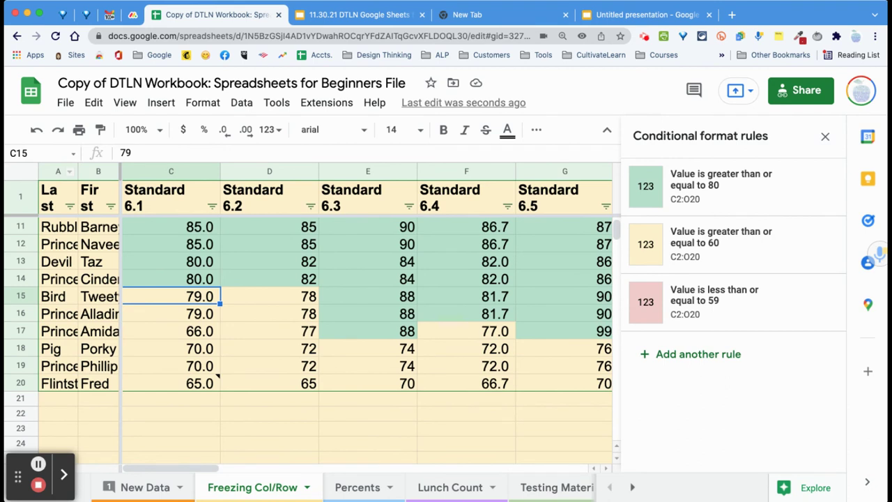
key("super+a")
left_click(536, 130)
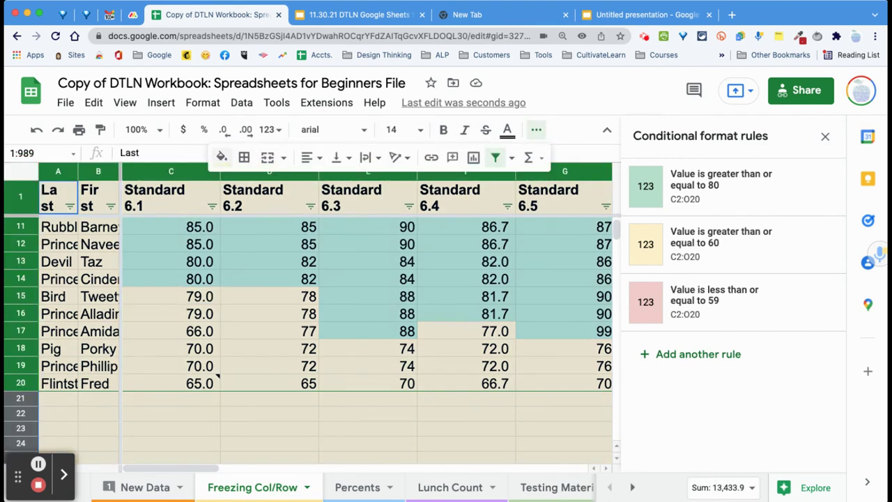
left_click(222, 157)
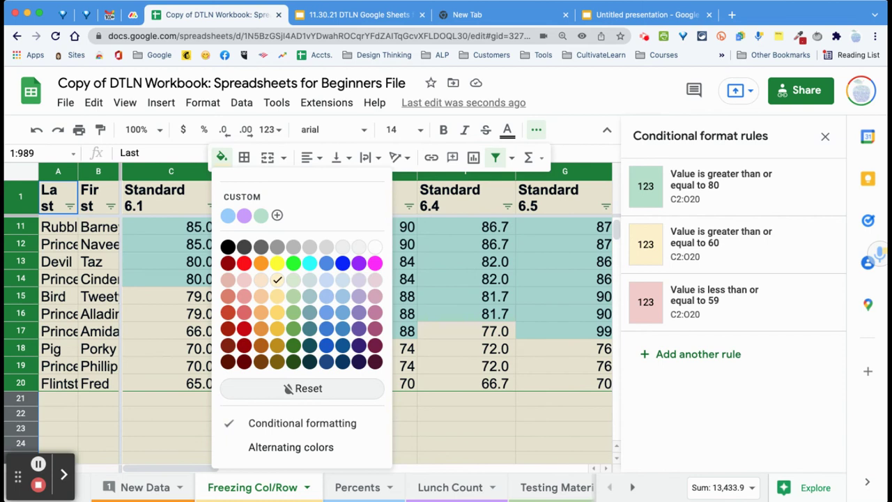
left_click(301, 387)
left_click(269, 398)
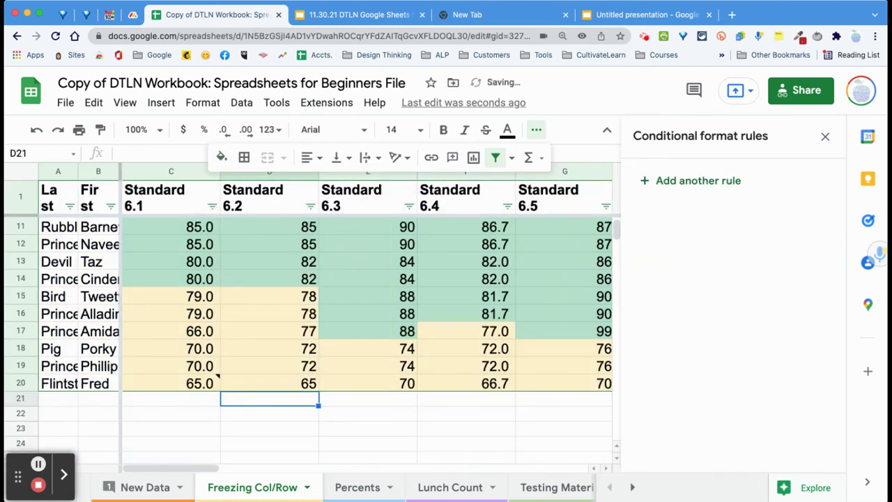
Examine how the three rules colour the student scores across all the standards columns and rows
scroll(367, 304, "right", 10)
scroll(368, 305, "down", 1)
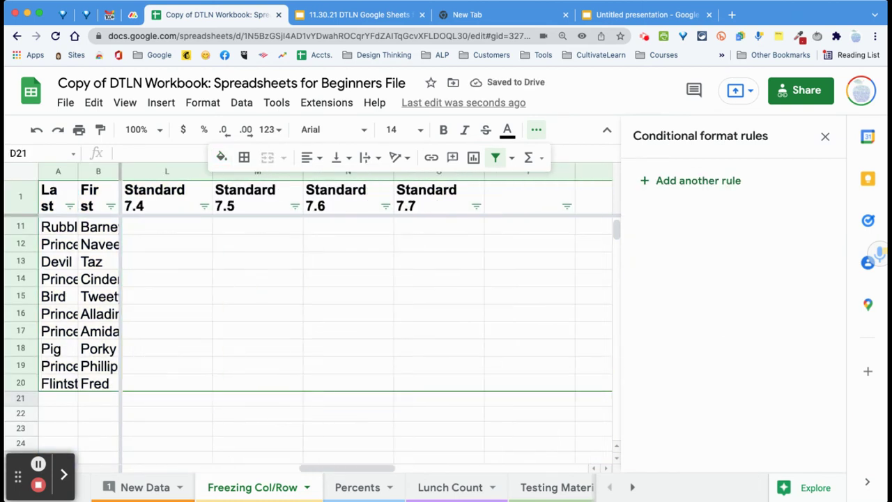
scroll(367, 304, "left", 5)
scroll(368, 304, "left", 2)
scroll(367, 304, "up", 1)
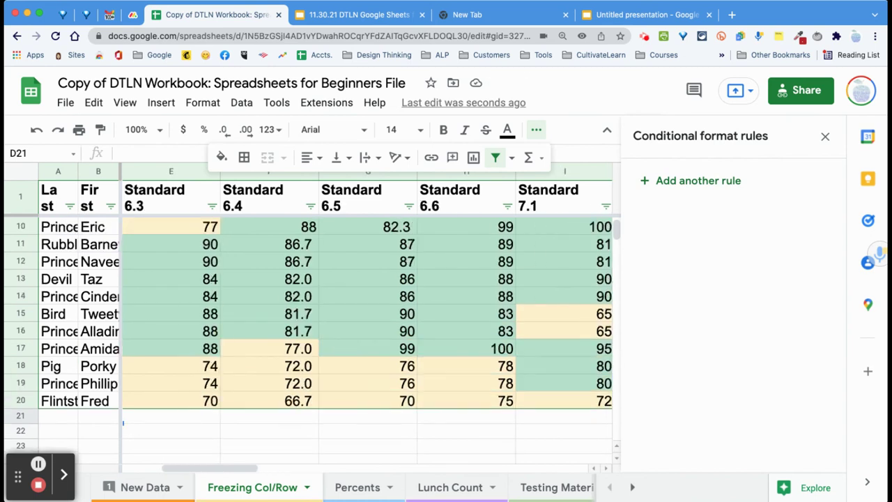
scroll(368, 305, "left", 2)
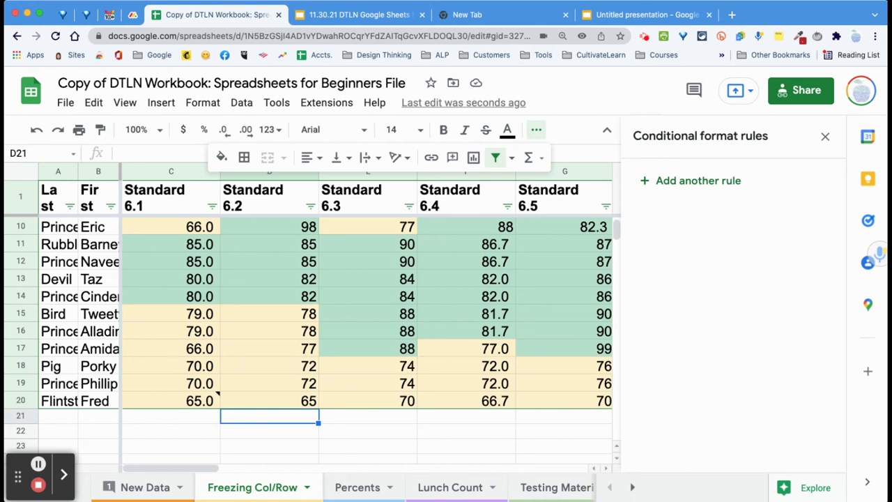
scroll(367, 305, "right", 5)
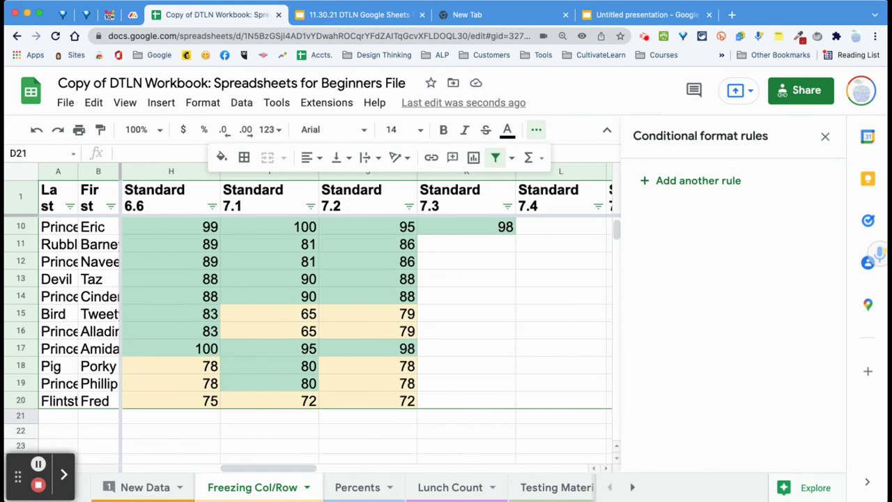
scroll(368, 305, "left", 5)
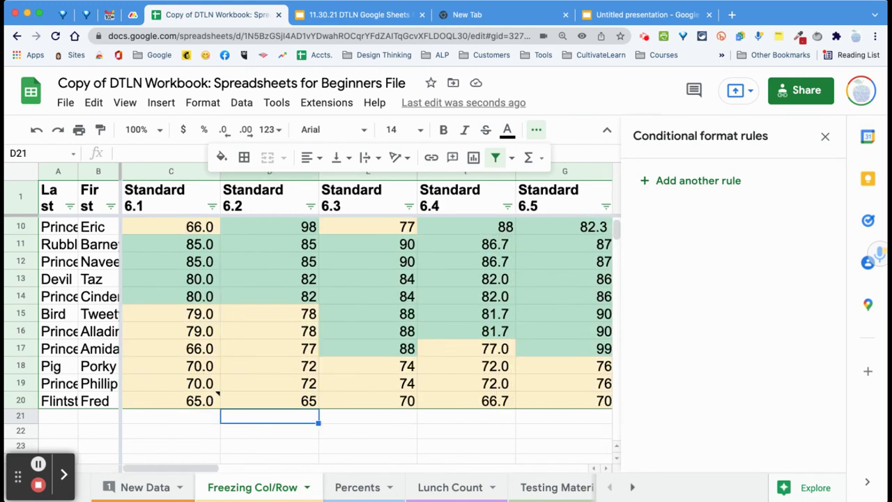
scroll(368, 304, "up", 1)
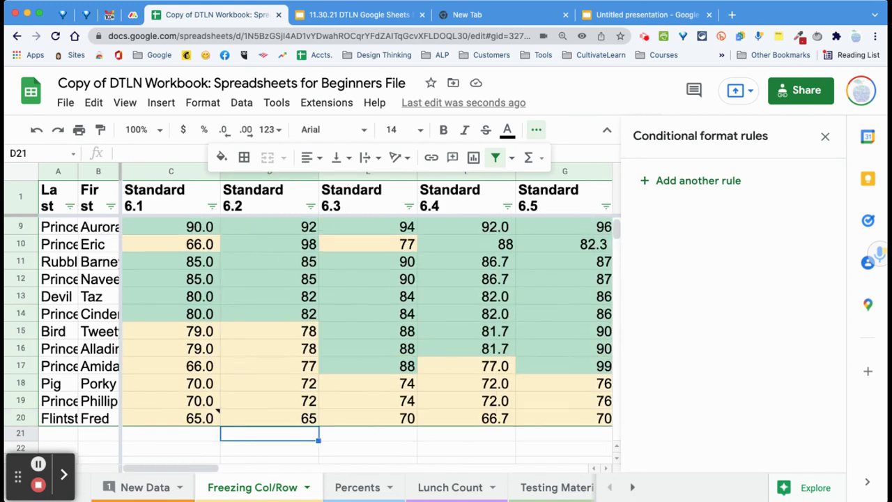
scroll(368, 305, "up", 7)
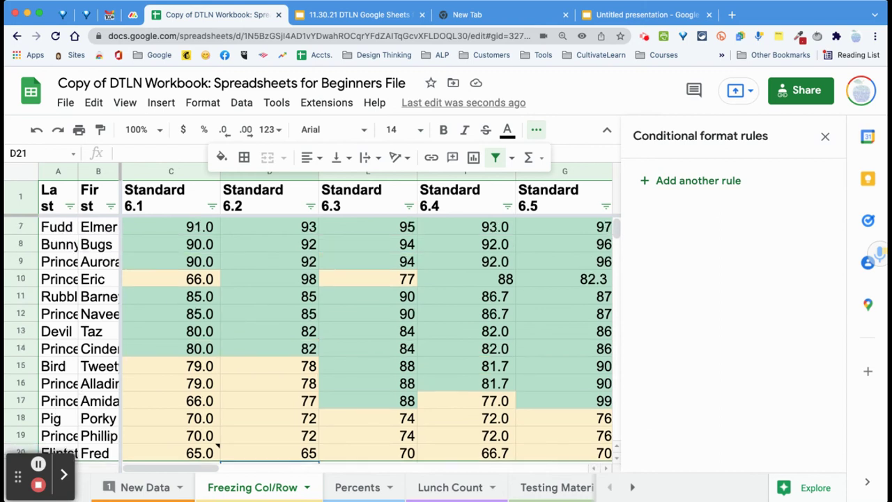
scroll(368, 304, "right", 8)
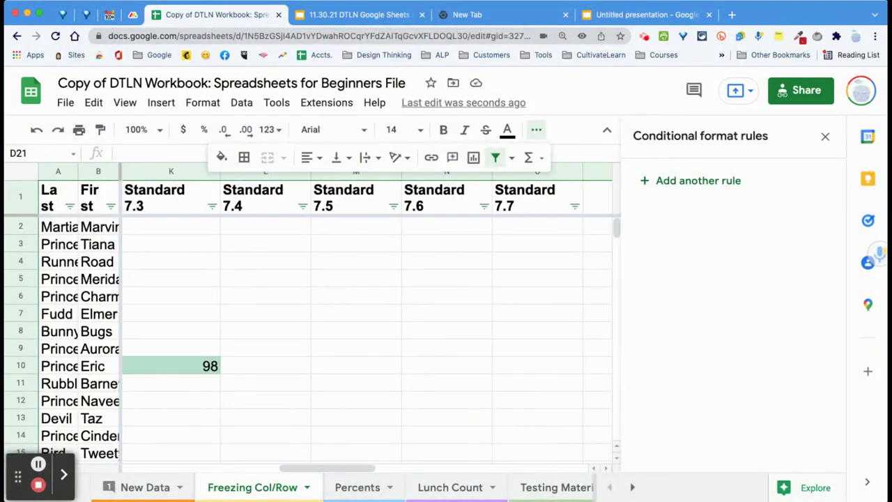
scroll(367, 304, "left", 8)
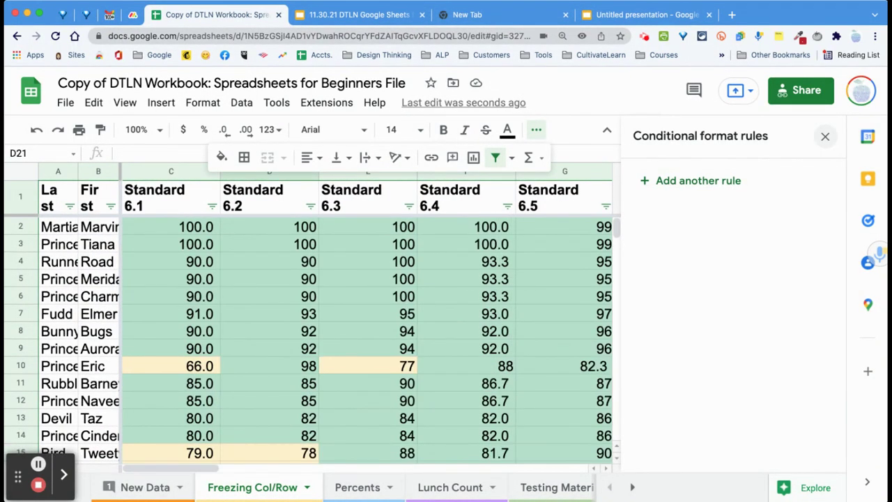
Close the conditional format rules and change the row 17 scores for Standard 6.5 and Standard 6.3 to 55
left_click(826, 136)
scroll(427, 342, "down", 5)
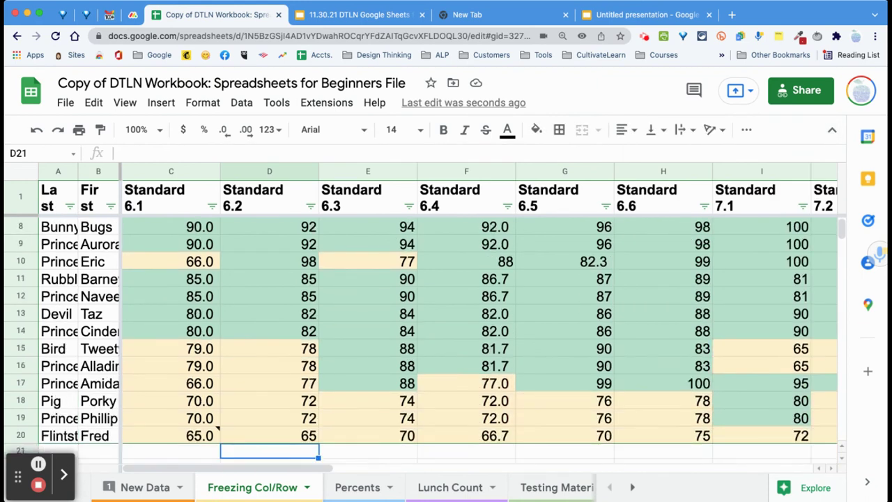
left_click(565, 383)
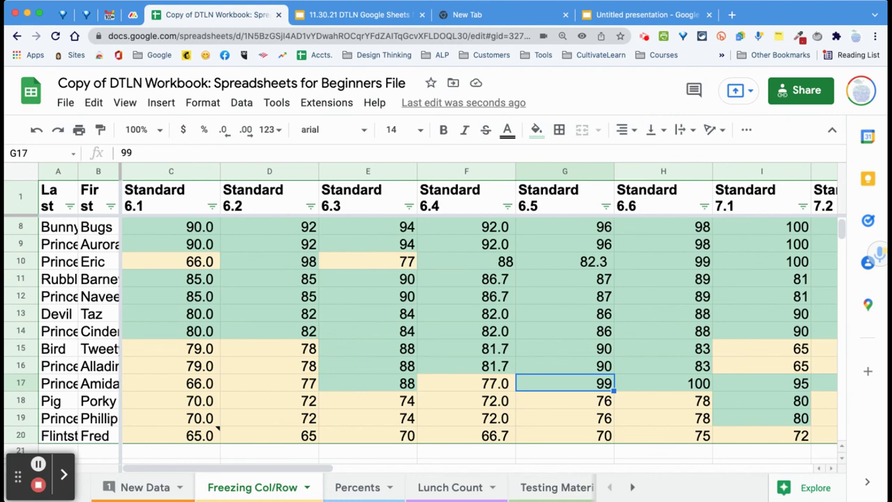
type("55")
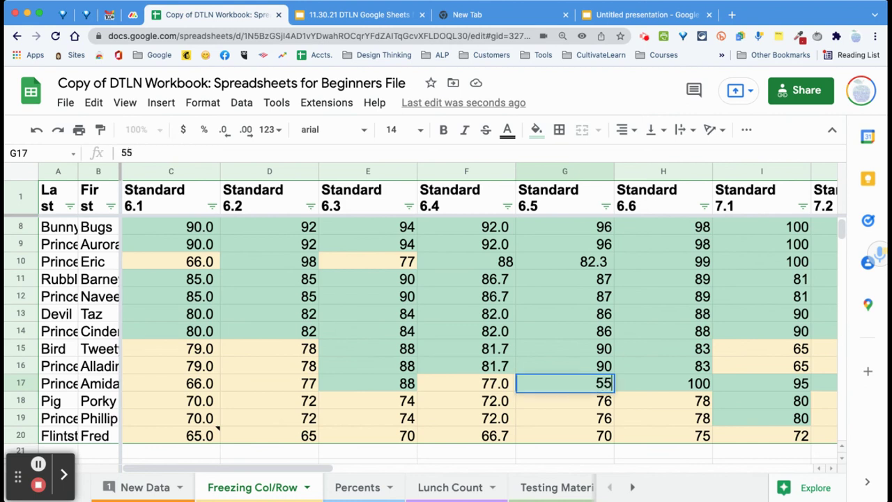
key("Return")
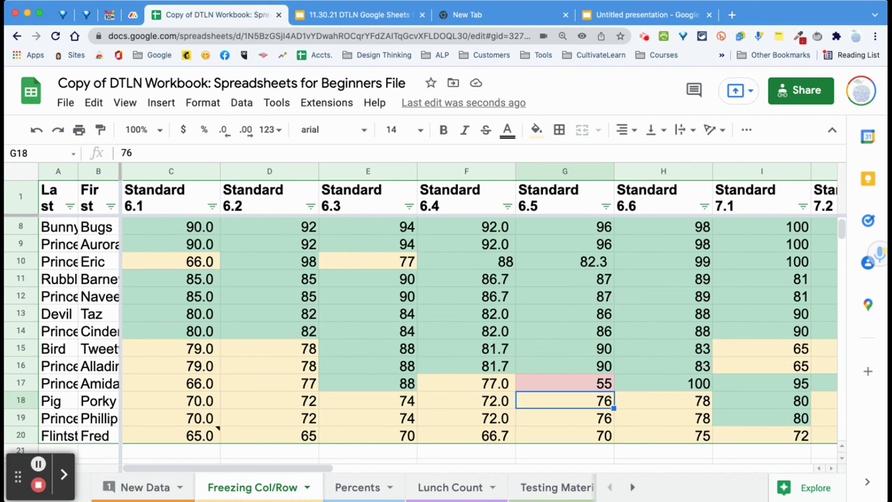
left_click(368, 384)
type("55")
key("Return")
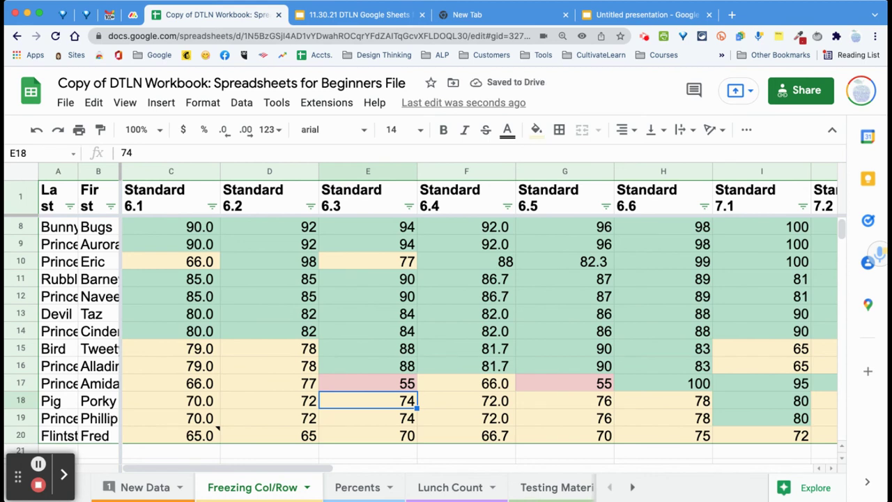
Examine the colouring of the scores from Standard 6.6 through Standard 7.7, including cells I15:I16
scroll(481, 328, "right", 5)
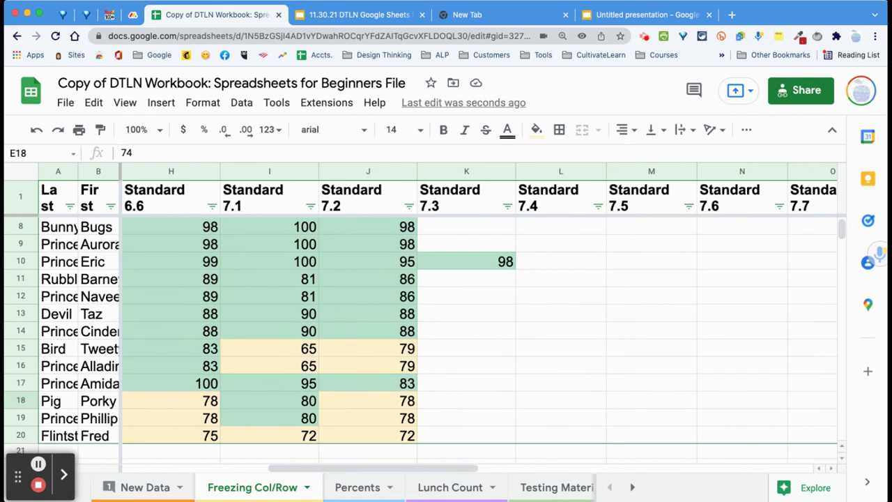
scroll(481, 328, "up", 2)
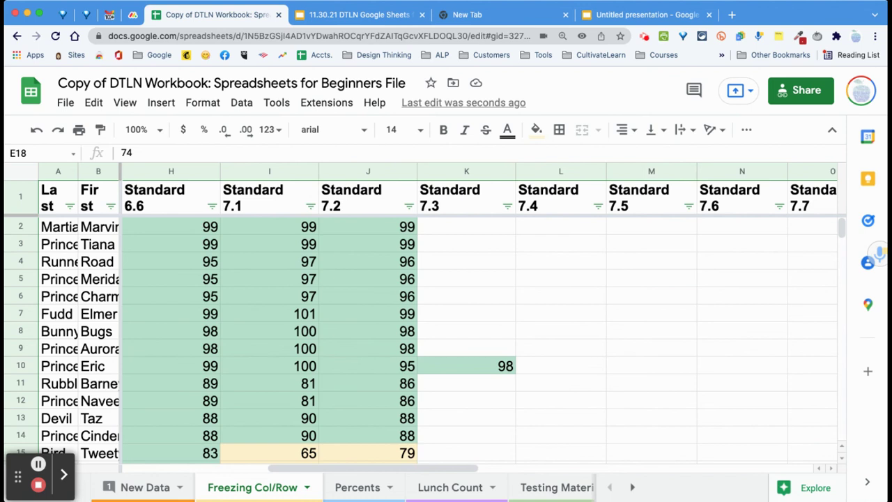
scroll(418, 334, "down", 5)
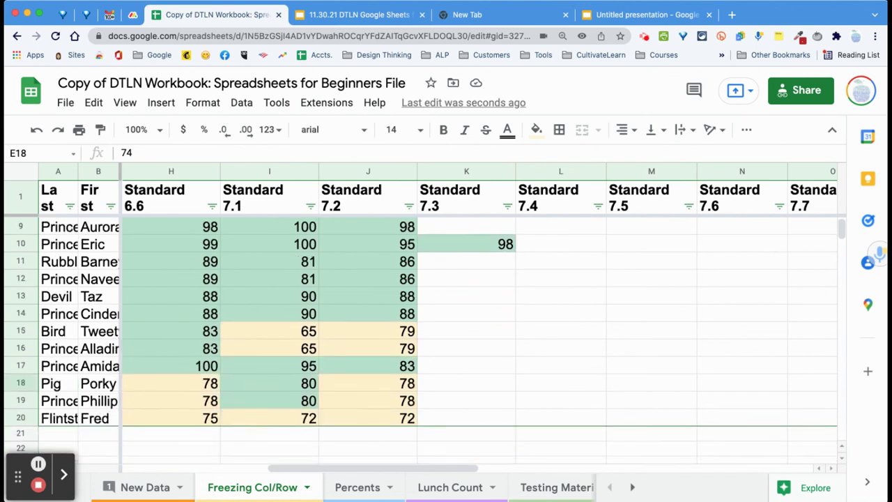
left_click_drag(246, 299, 300, 308)
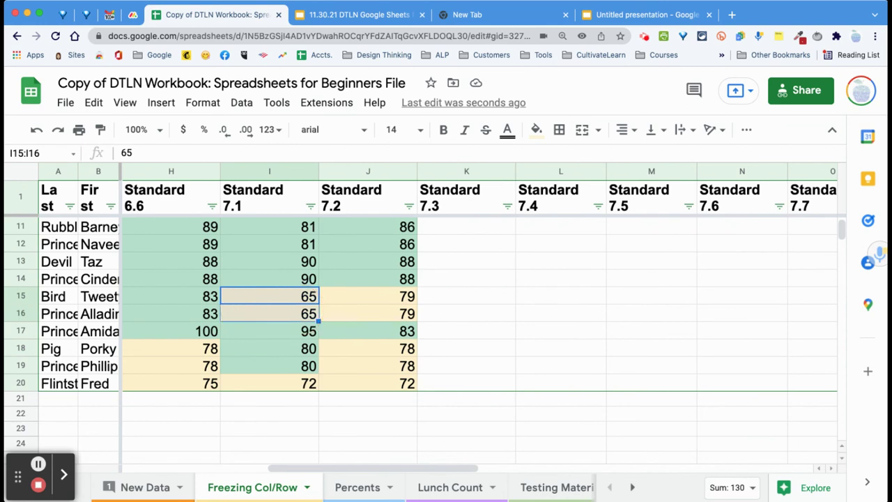
key("super+Down")
left_click_drag(269, 296, 269, 313)
scroll(269, 313, "up", 3)
scroll(260, 341, "up", 1)
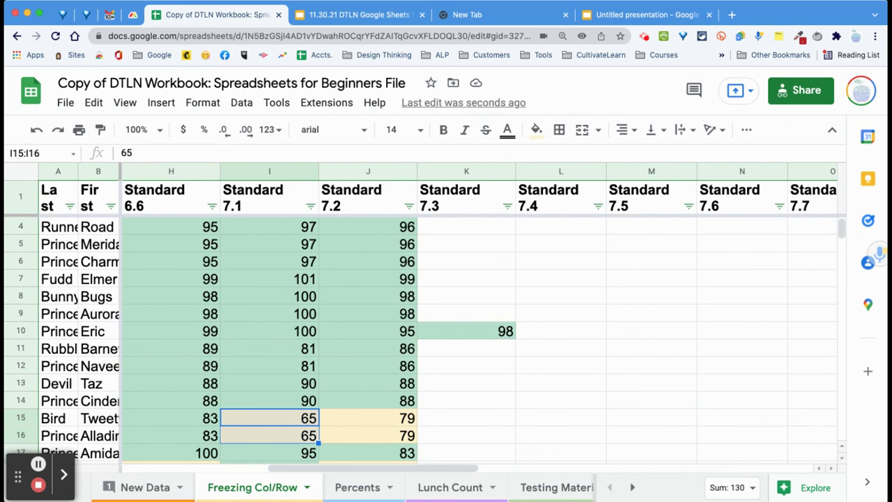
scroll(261, 341, "up", 2)
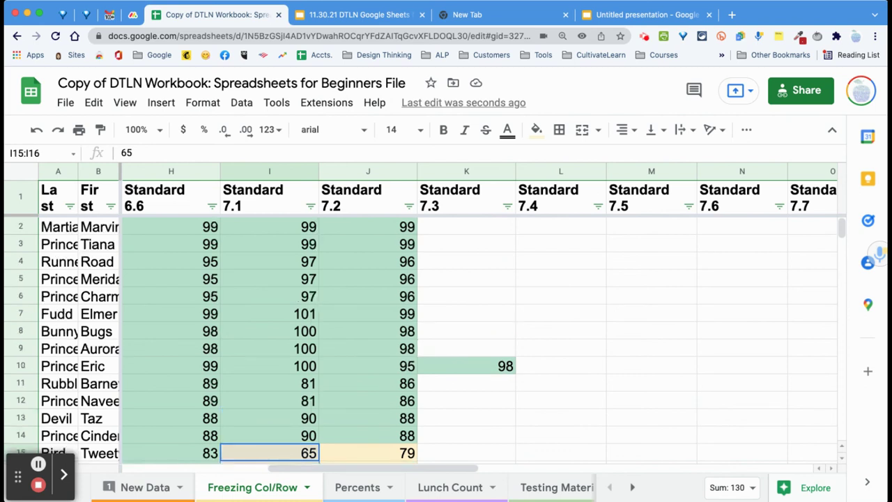
Enter the scores 30, 40, 50 and 60 in cells K2 to K5 under Standard 7.3
left_click(484, 227)
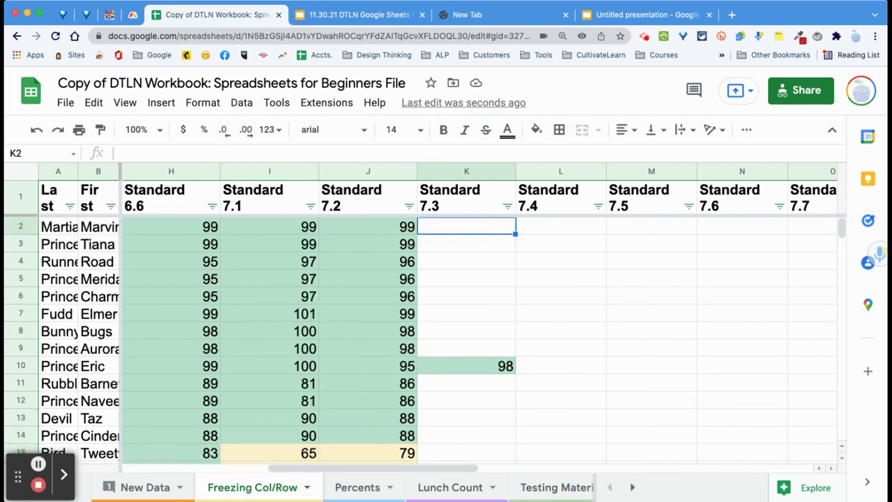
type("30")
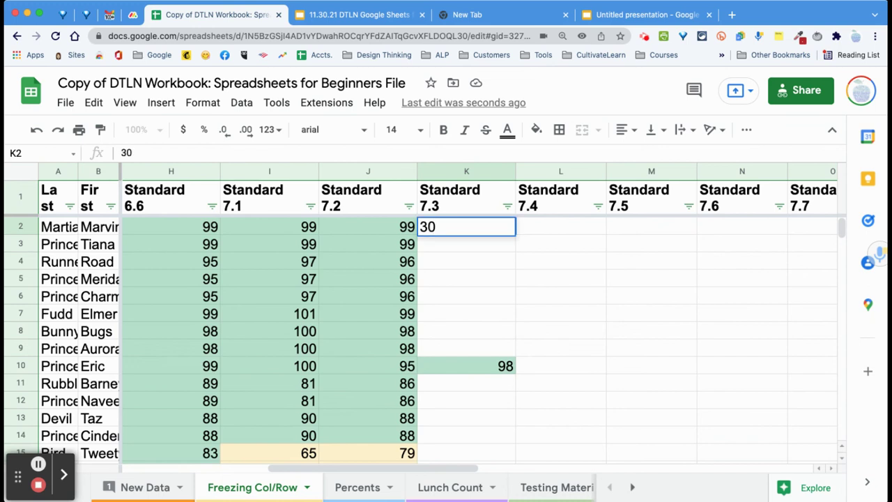
key("Return")
type("40")
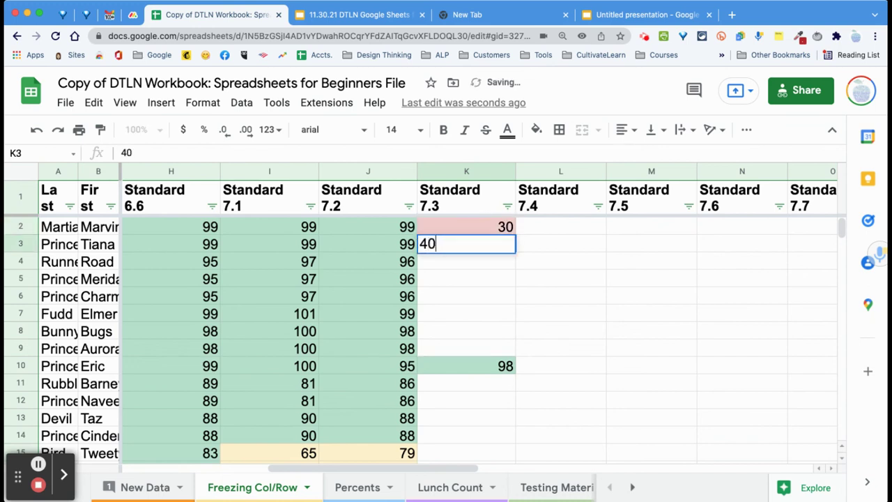
key("Return")
type("50")
key("Return")
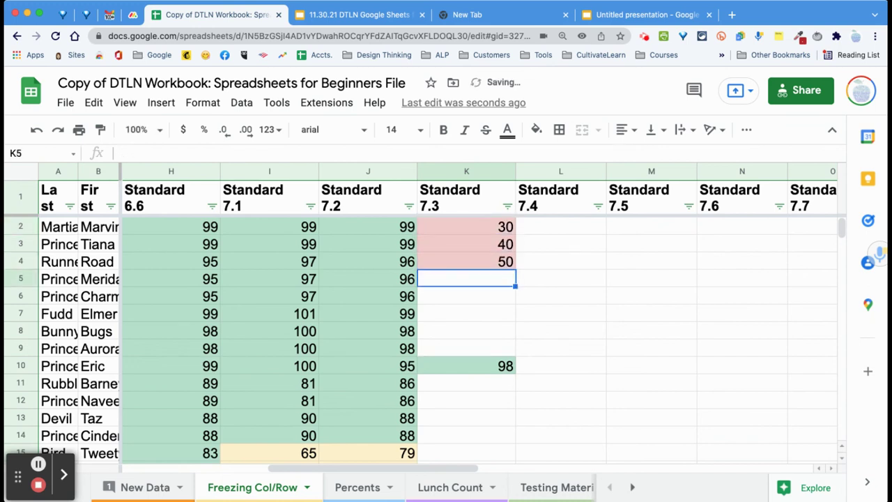
type("60")
key("Return")
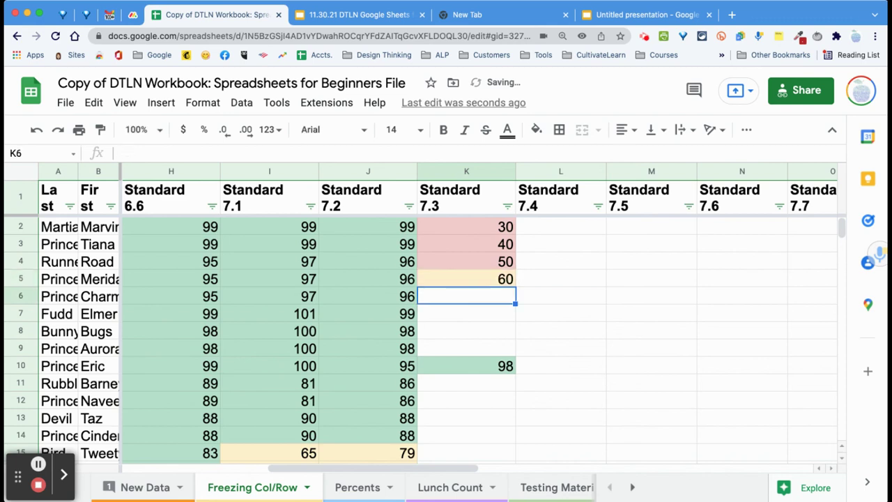
Continue the Standard 7.3 scores with 70, 8 and 80 in cells K6 to K8
type("7-")
key("BackSpace")
type("0")
key("Return")
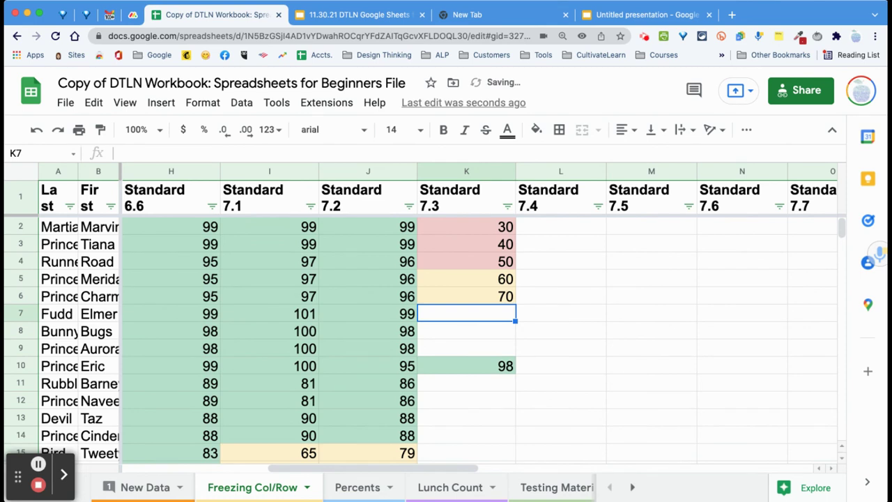
type("8")
key("Return")
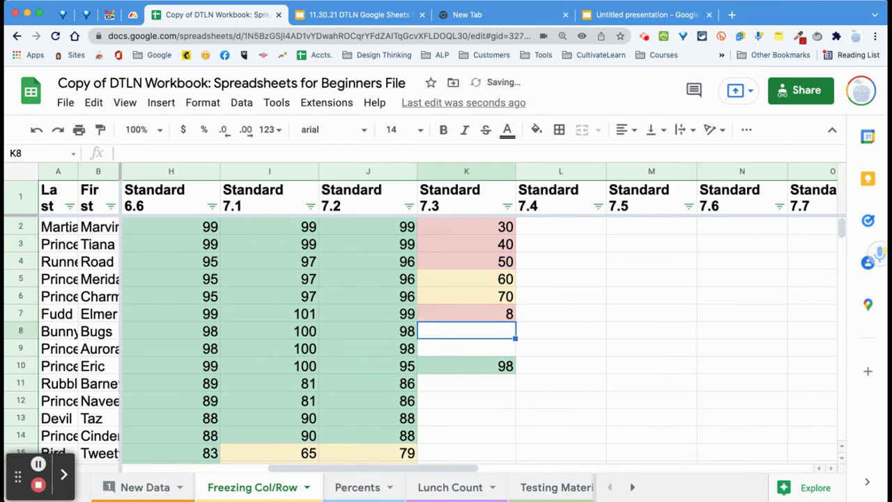
type("80")
key("Return")
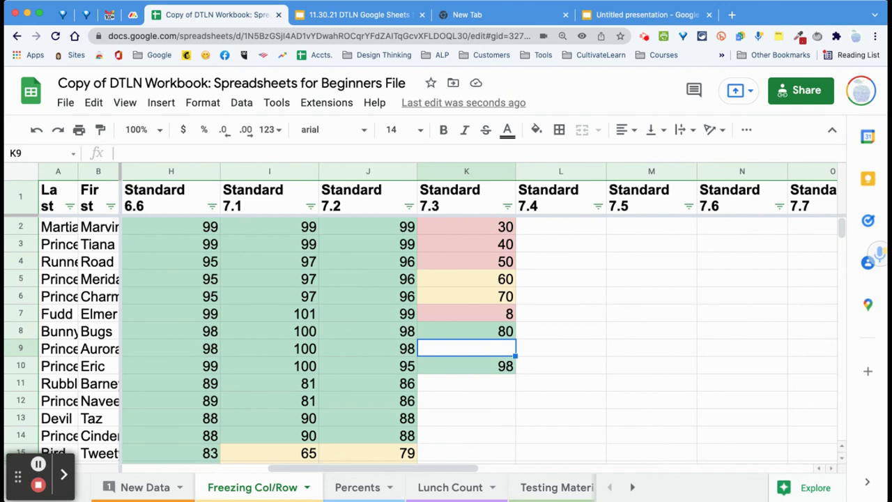
From cell L2, edit the conditional rule for values greater than or equal to 80 so it applies to C2:K20
left_click(574, 226)
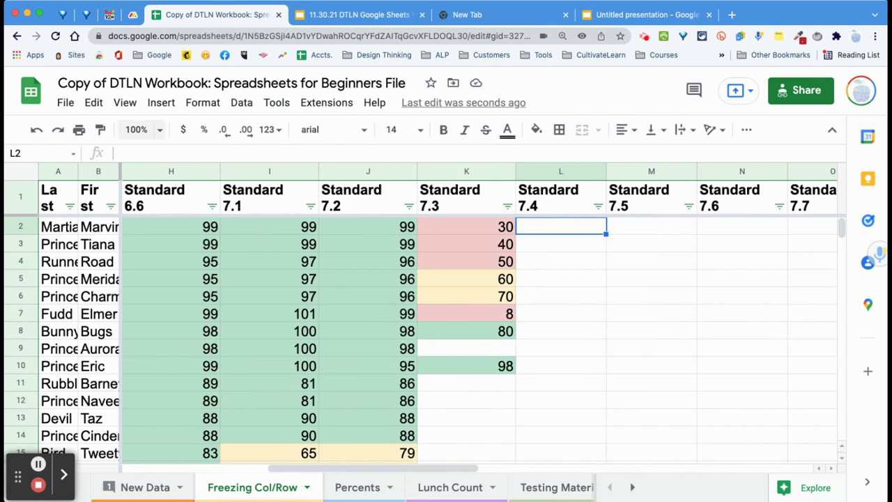
left_click(202, 103)
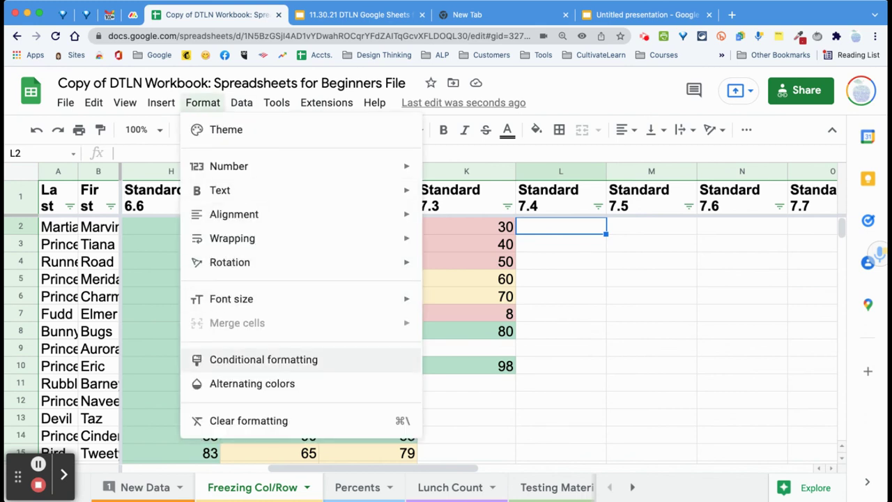
left_click(264, 359)
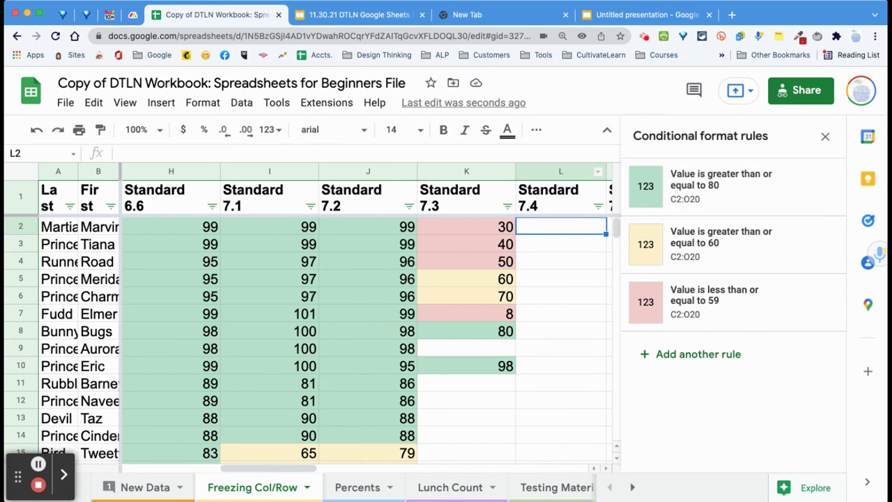
scroll(366, 334, "right", 5)
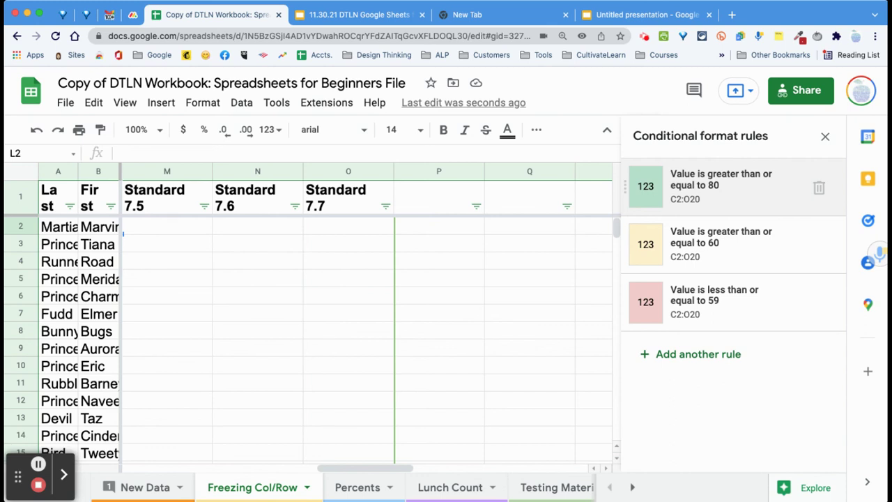
left_click(725, 186)
left_click(665, 246)
scroll(366, 314, "left", 2)
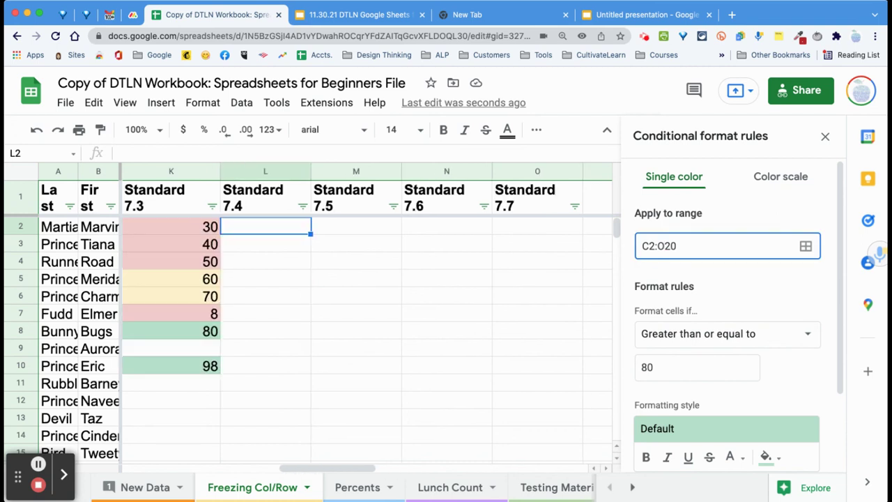
key("BackSpace")
type("K")
key("Return")
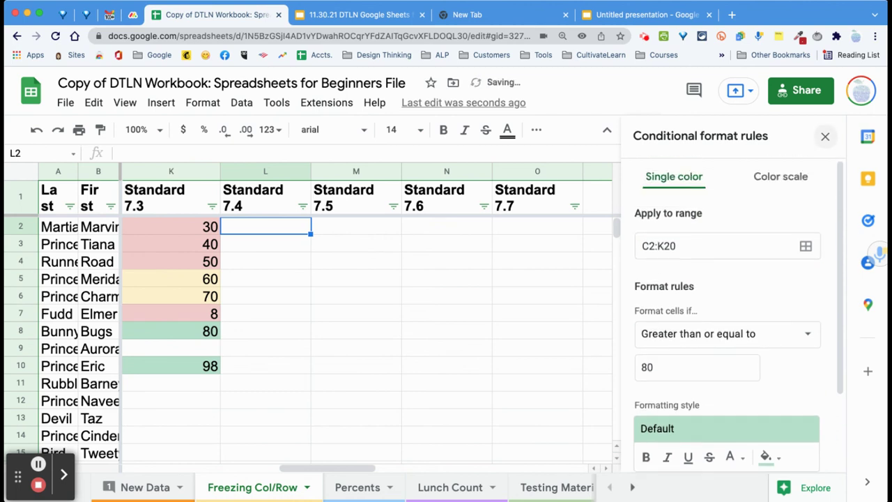
left_click(823, 136)
Reopen the conditional format rules and change the range of the greater than or equal to 60 rule to C2:K20
scroll(418, 335, "down", 1)
scroll(418, 334, "up", 1)
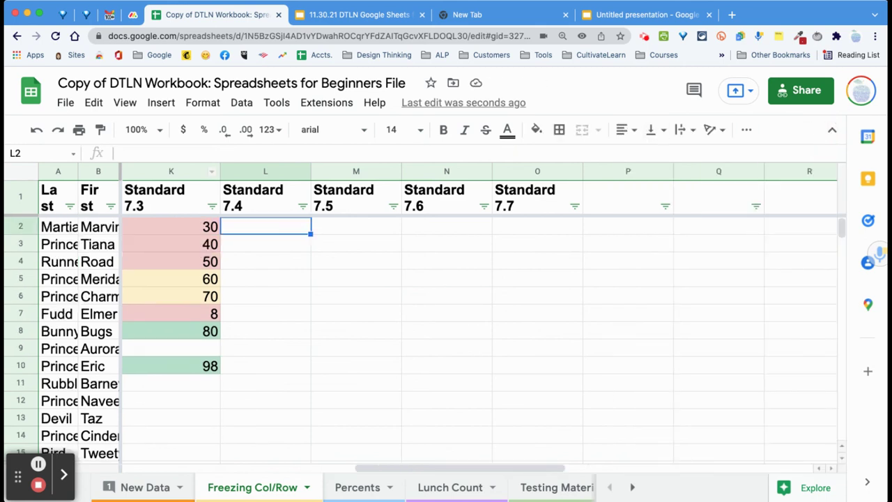
left_click(203, 102)
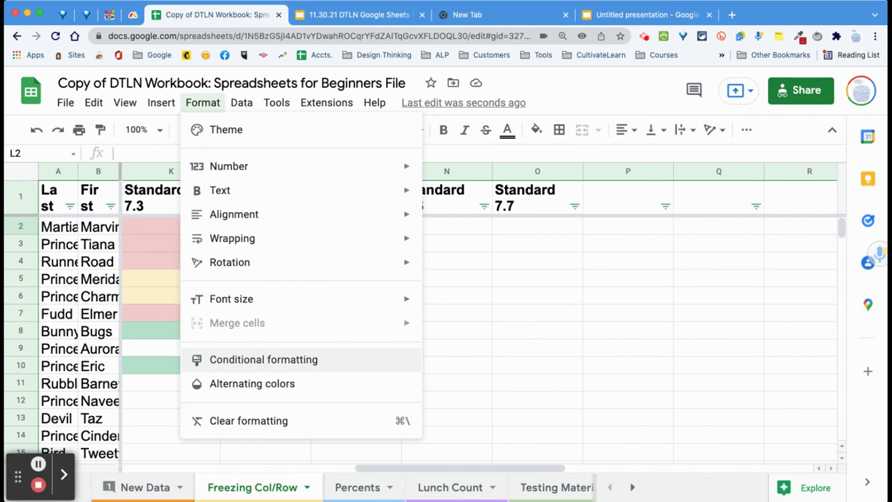
left_click(263, 360)
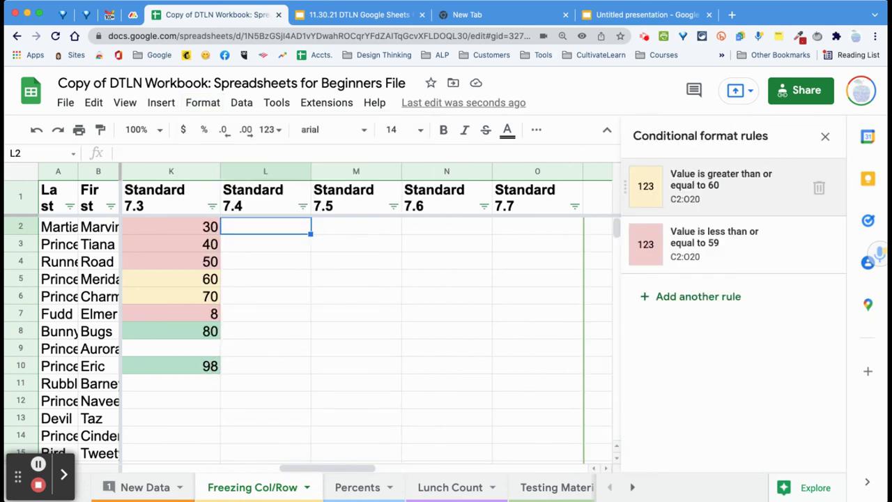
left_click(722, 185)
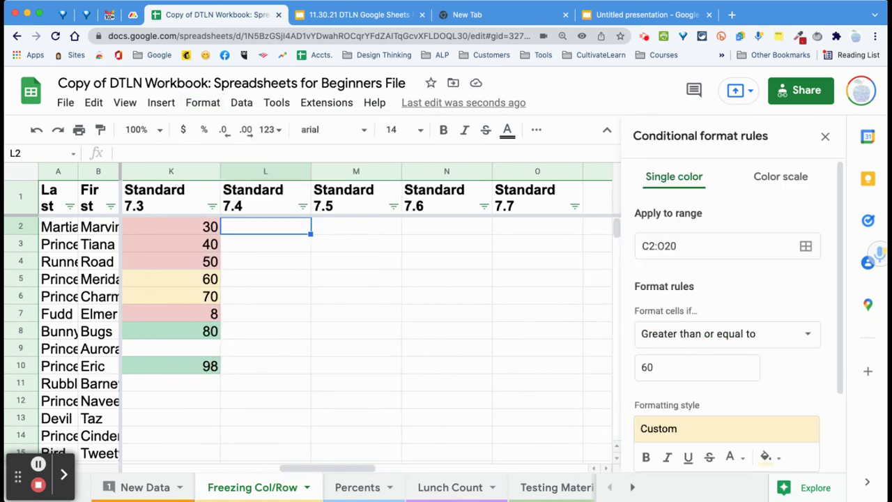
left_click(665, 246)
key("BackSpace")
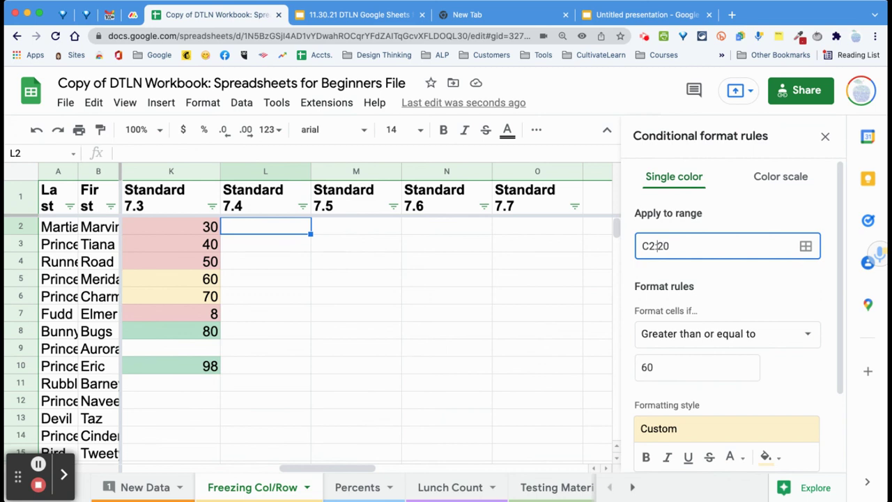
type("K")
scroll(727, 314, "down", 2)
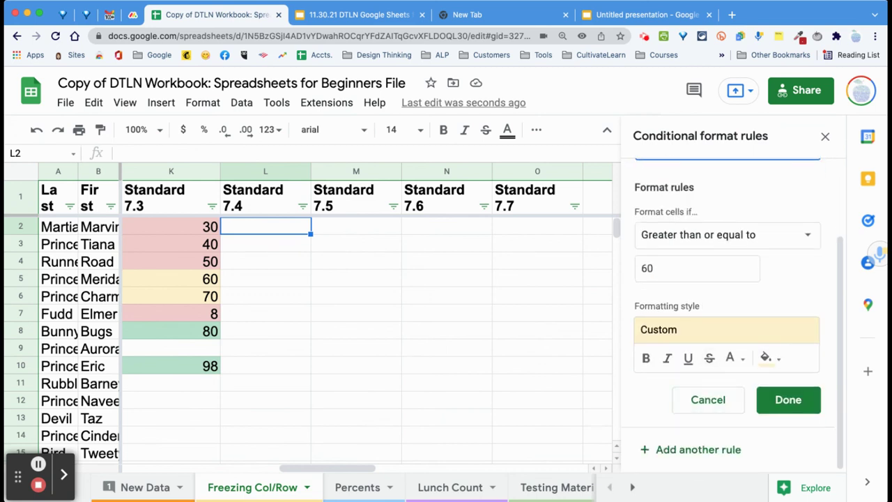
left_click(789, 401)
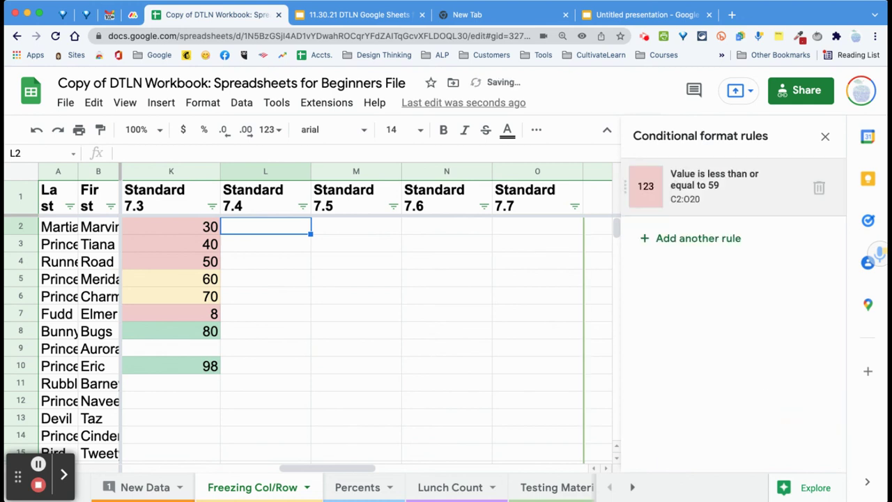
Change the range of the less than or equal to 59 rule to C2:K20
left_click(697, 186)
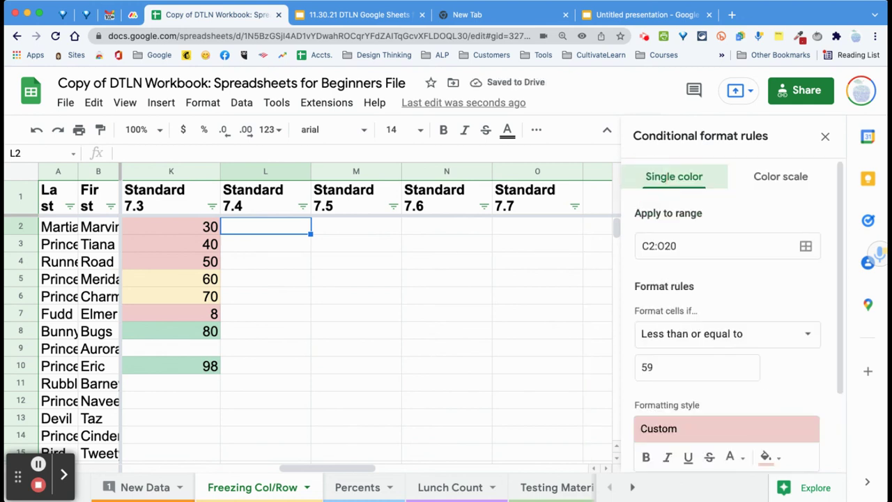
left_click(664, 245)
key("BackSpace")
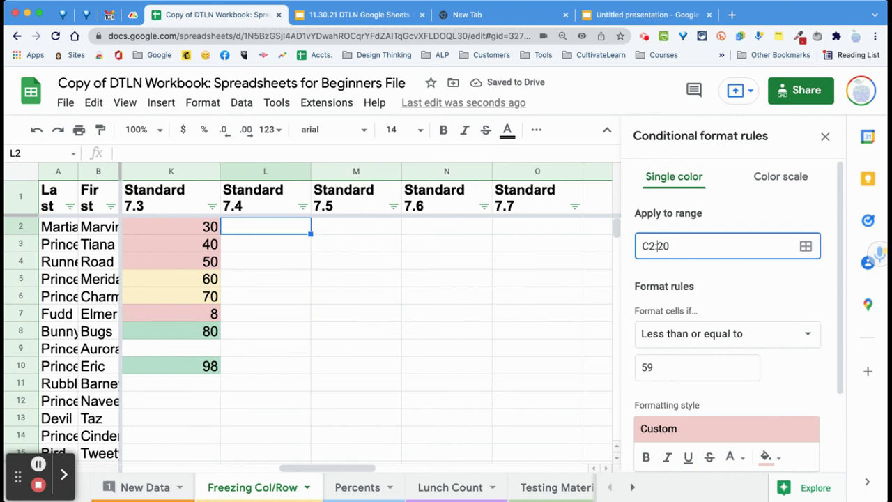
type("K")
scroll(732, 313, "down", 3)
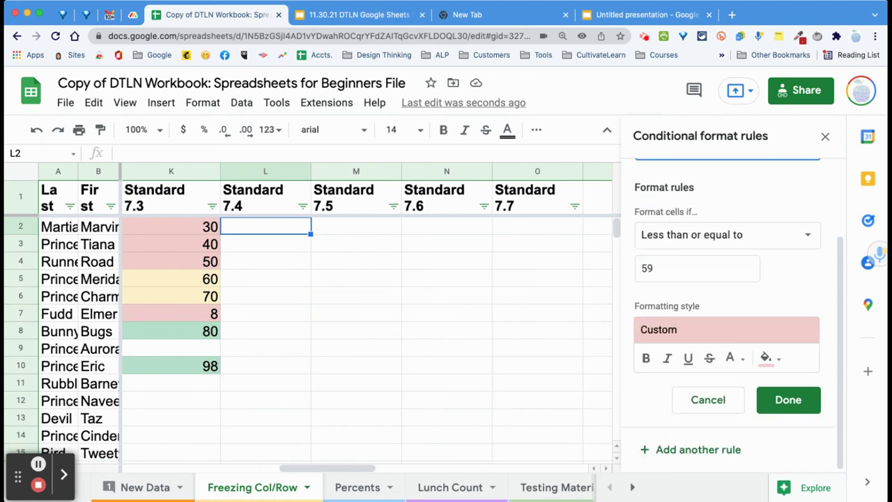
left_click(789, 400)
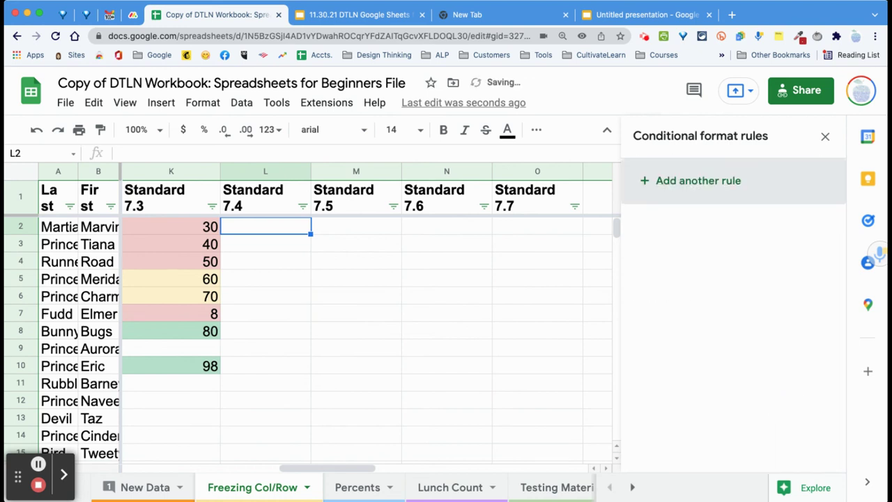
Check which conditional rules apply to cells under Standards 7.4 to 7.7 compared with cells under Standards 7.3 and 6.6
left_click(265, 261)
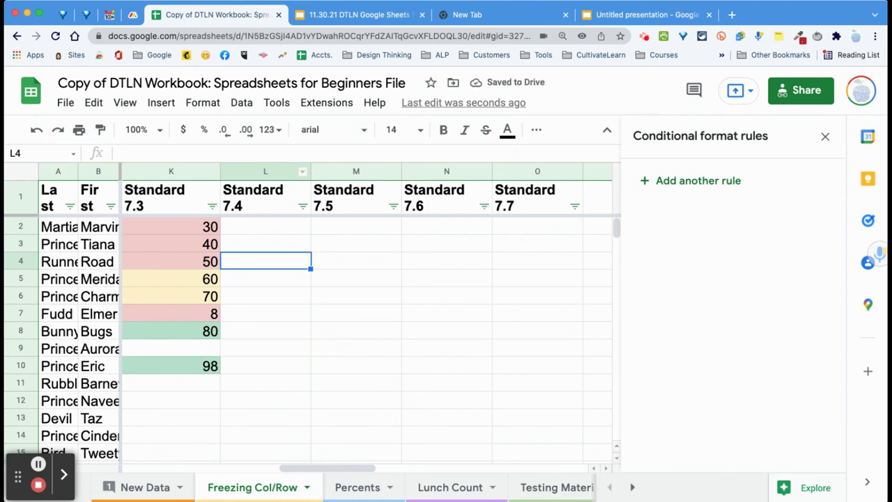
left_click(269, 225)
left_click(352, 244)
left_click(496, 248)
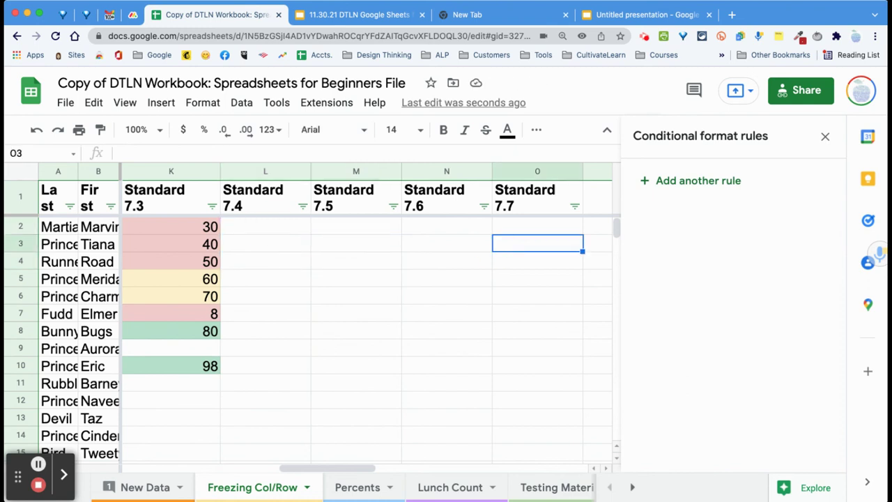
left_click(165, 260)
scroll(279, 313, "left", 3)
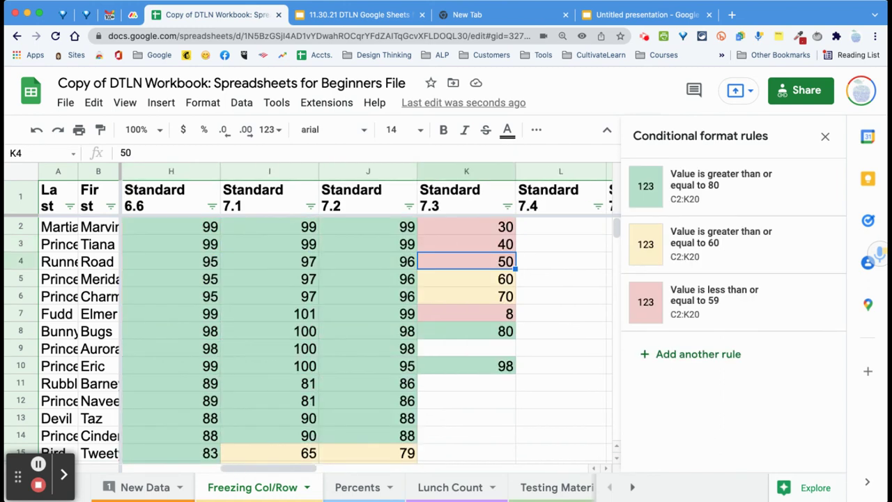
left_click(171, 279)
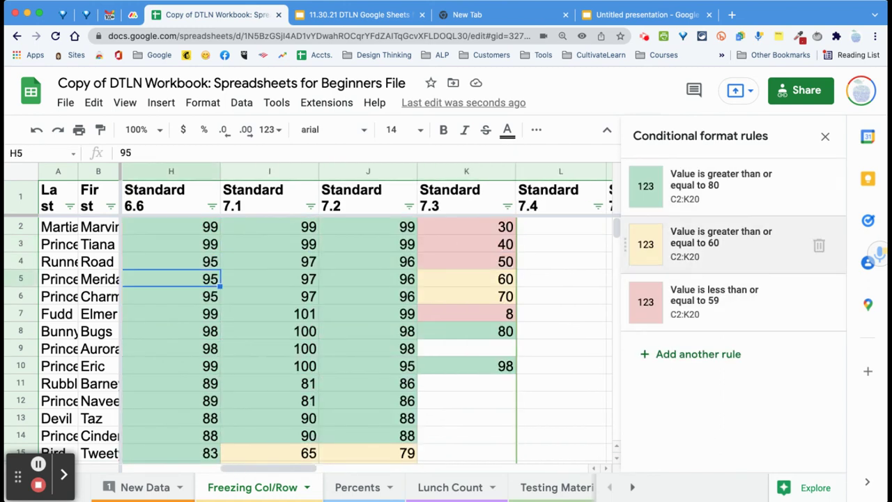
scroll(362, 335, "right", 7)
scroll(363, 334, "left", 2)
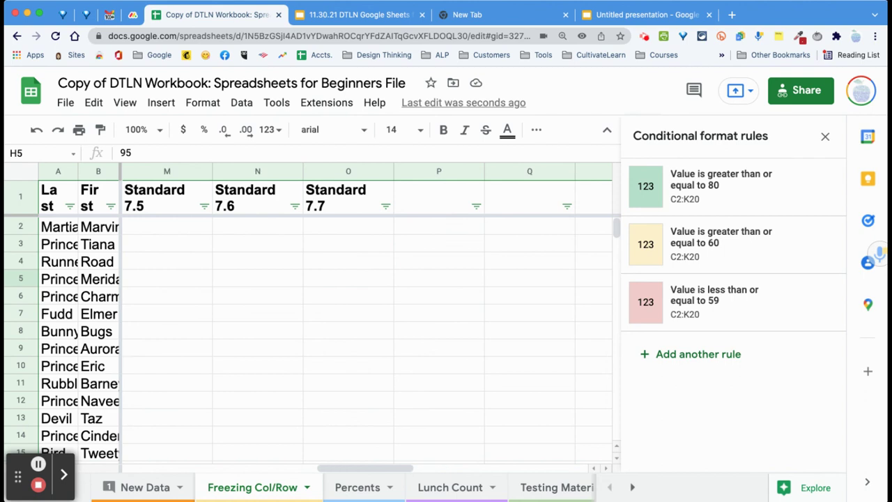
Select L2:O20 under Standards 7.4 to 7.7 and start a new conditional format rule for that range
left_click(349, 349)
scroll(349, 348, "left", 4)
left_click_drag(462, 226, 207, 330)
scroll(207, 331, "left", 3)
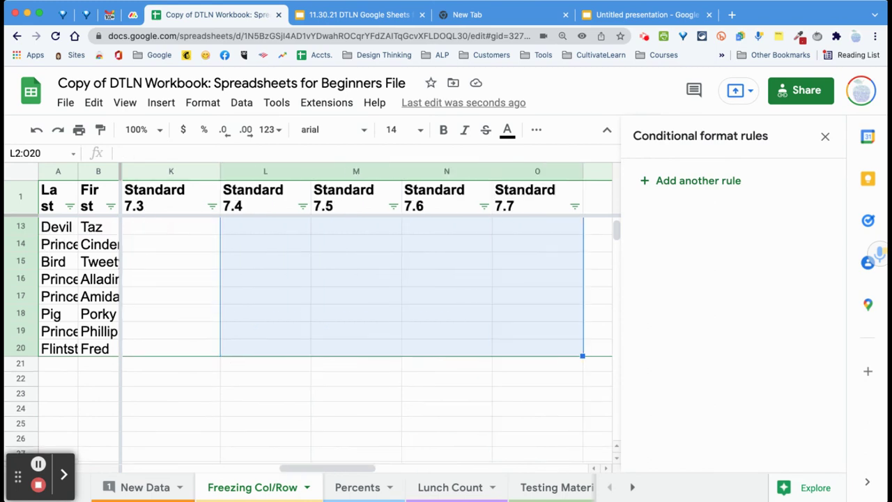
left_click(704, 180)
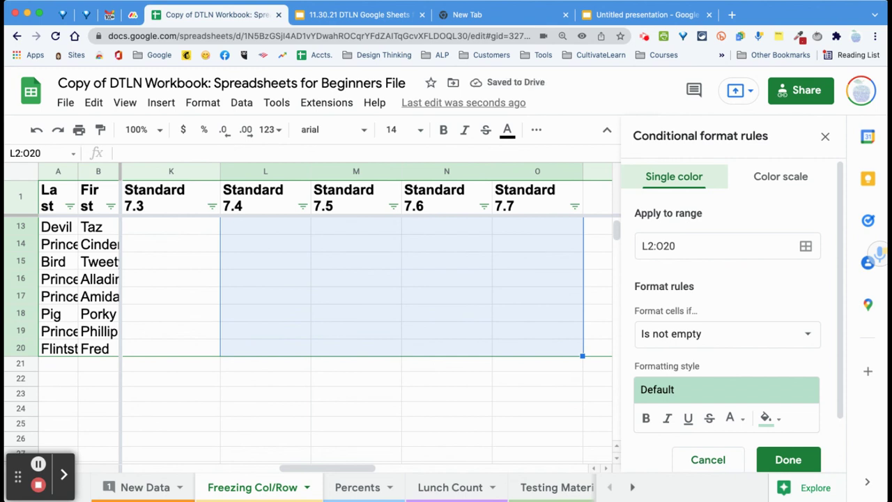
Set the new rule for L2:O20 to format cells where the text is exactly 4
left_click(725, 333)
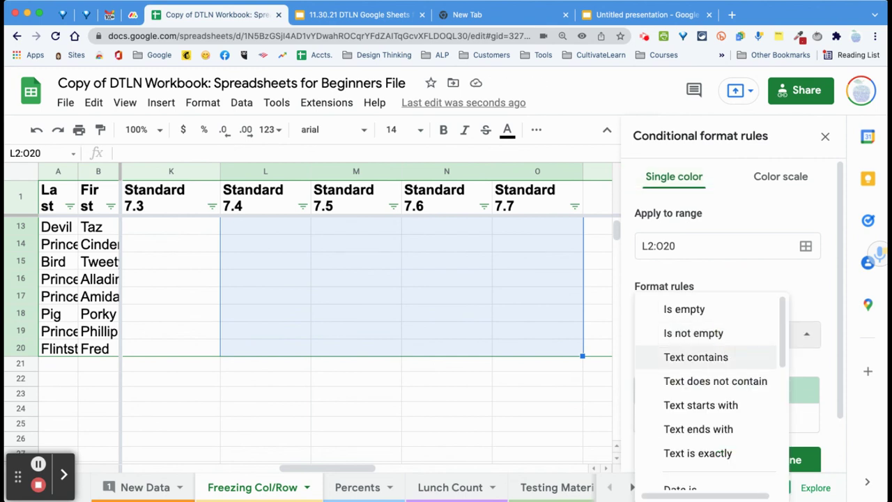
scroll(711, 357, "down", 10)
scroll(706, 303, "down", 1)
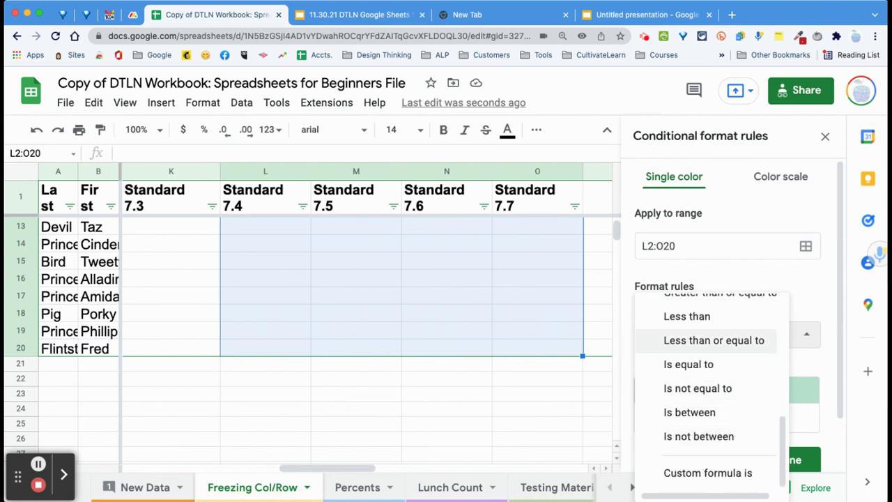
scroll(711, 390, "up", 5)
scroll(704, 362, "up", 1)
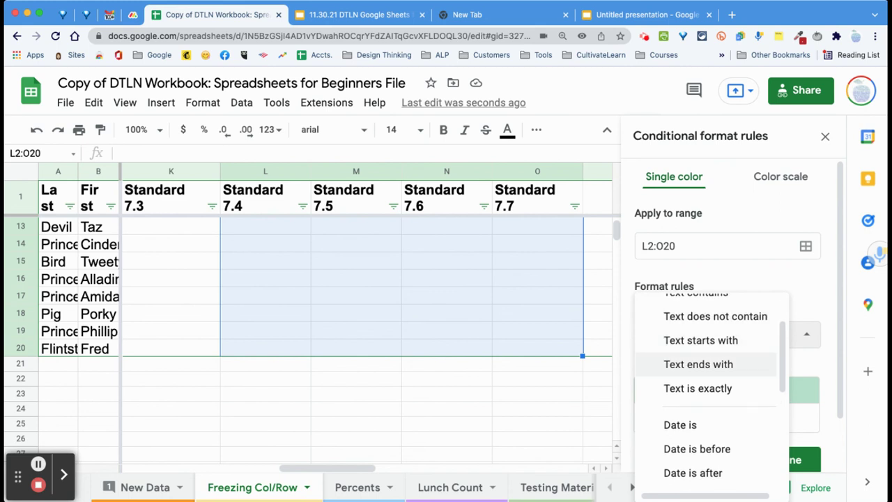
left_click(698, 364)
left_click(697, 335)
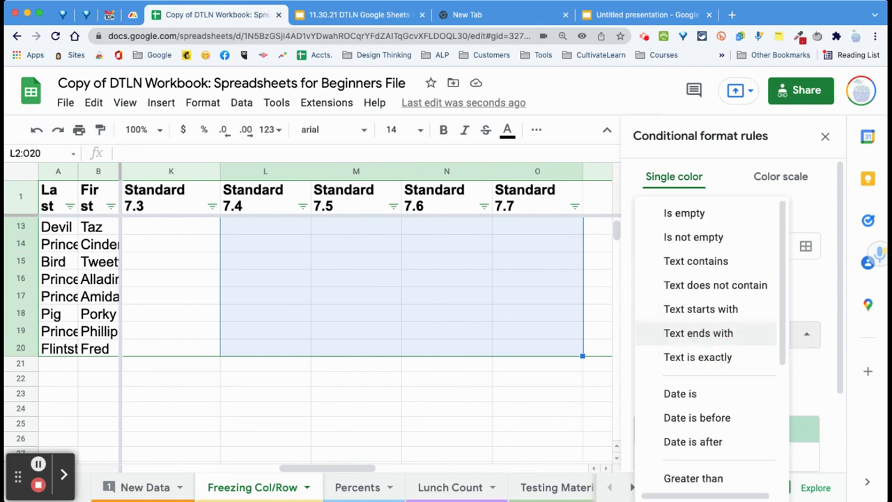
left_click(704, 357)
left_click(697, 367)
type("4")
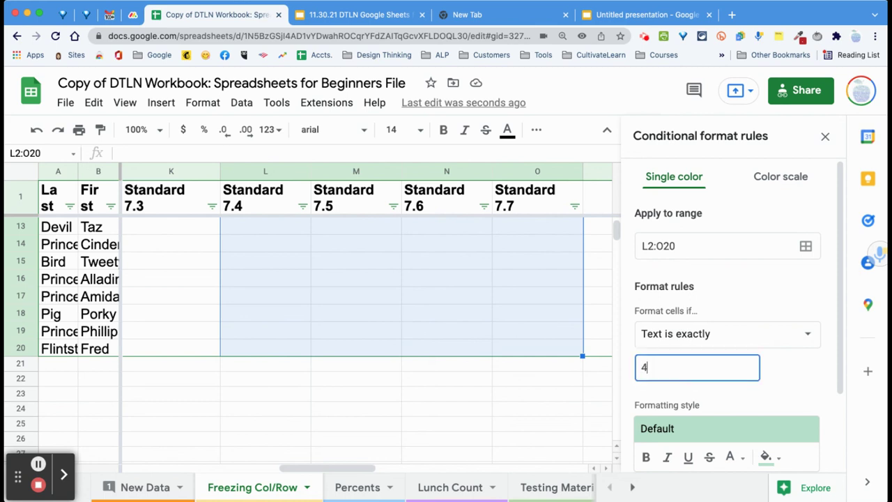
Give the text is exactly 4 rule a light blue fill
scroll(724, 429, "down", 3)
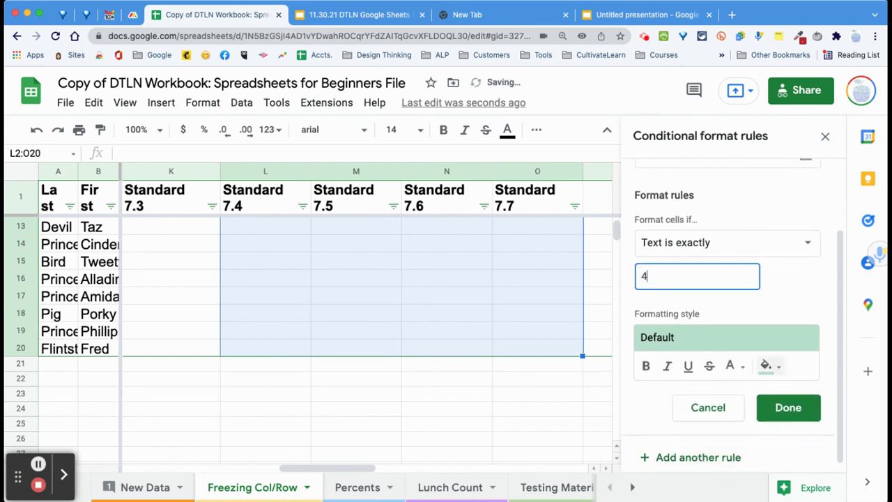
left_click(769, 365)
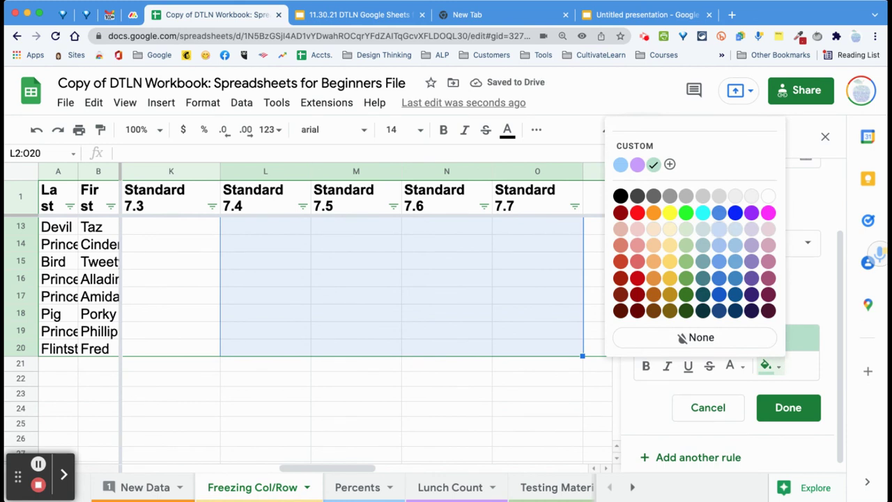
left_click(719, 228)
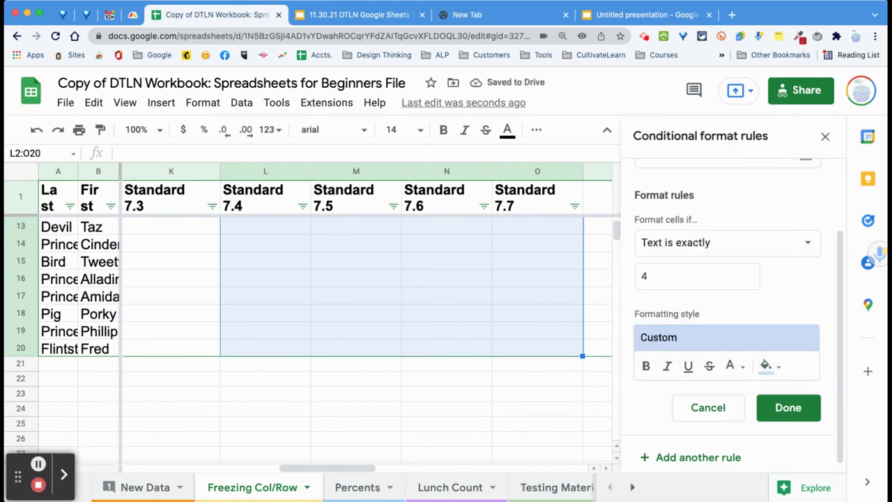
Add another rule for L2:O20 that gives cells with text exactly 3 a light green fill
left_click(691, 457)
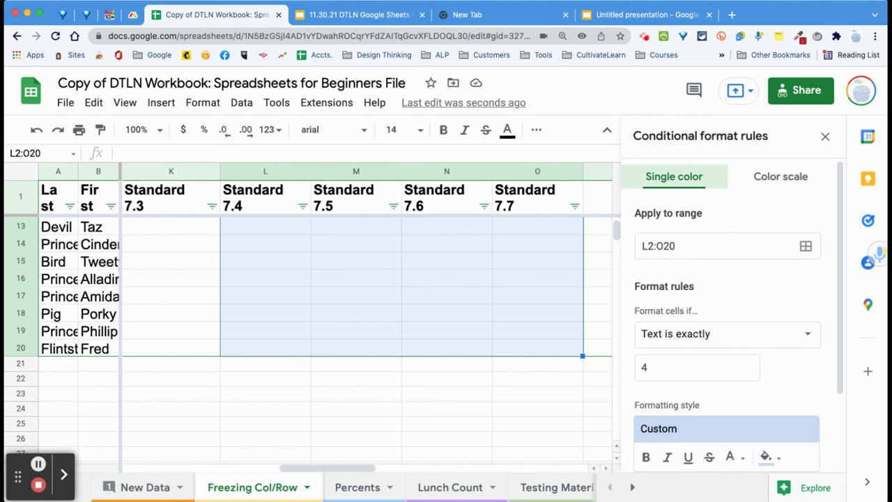
left_click(668, 367)
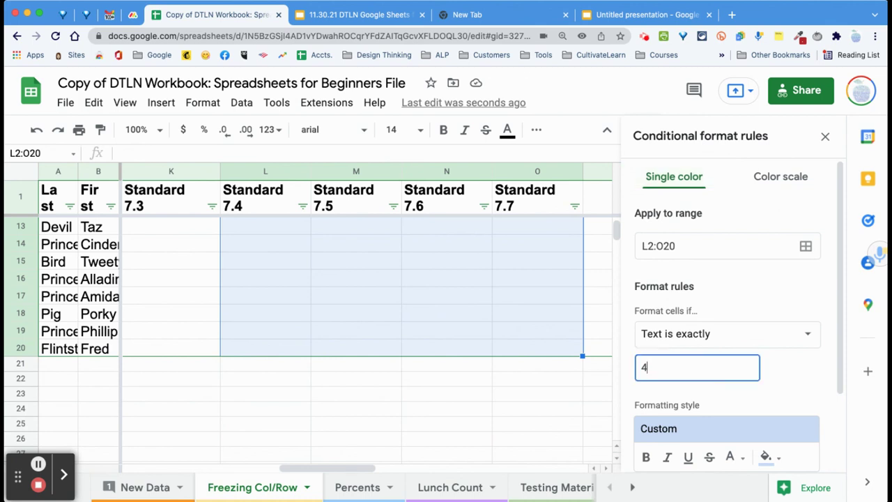
key("BackSpace")
type("3")
scroll(725, 314, "down", 3)
left_click(767, 357)
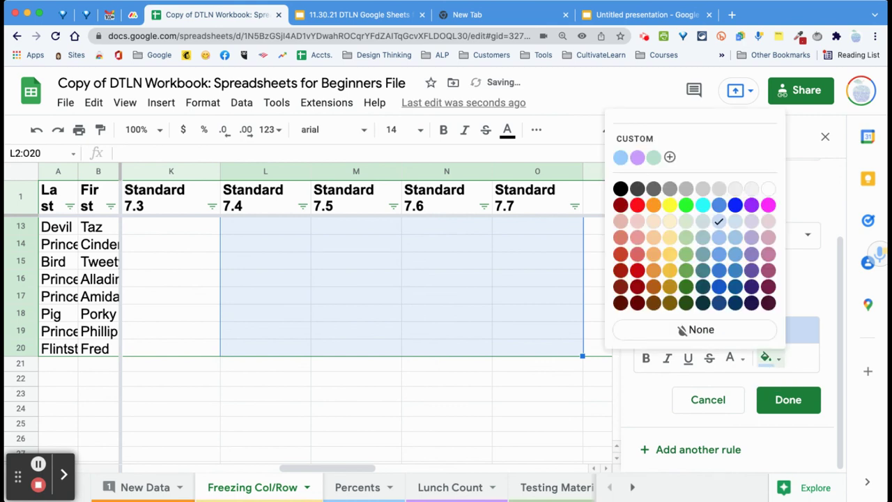
left_click(767, 358)
left_click(766, 358)
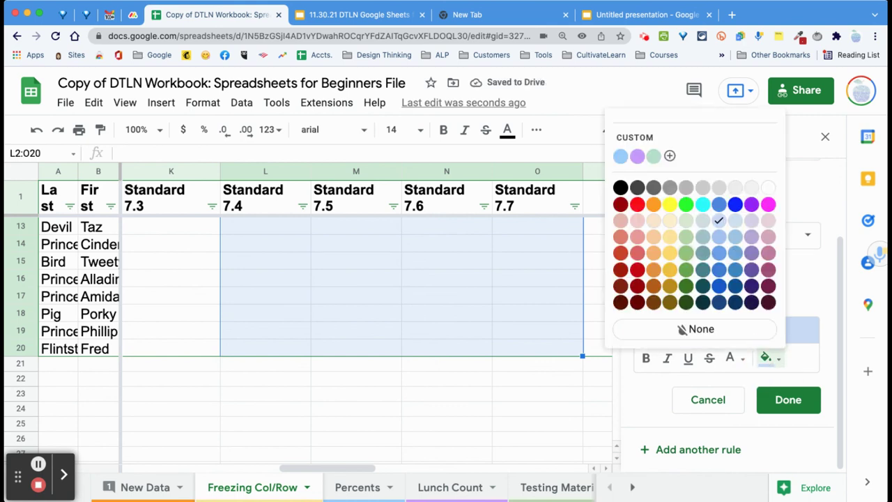
left_click(685, 236)
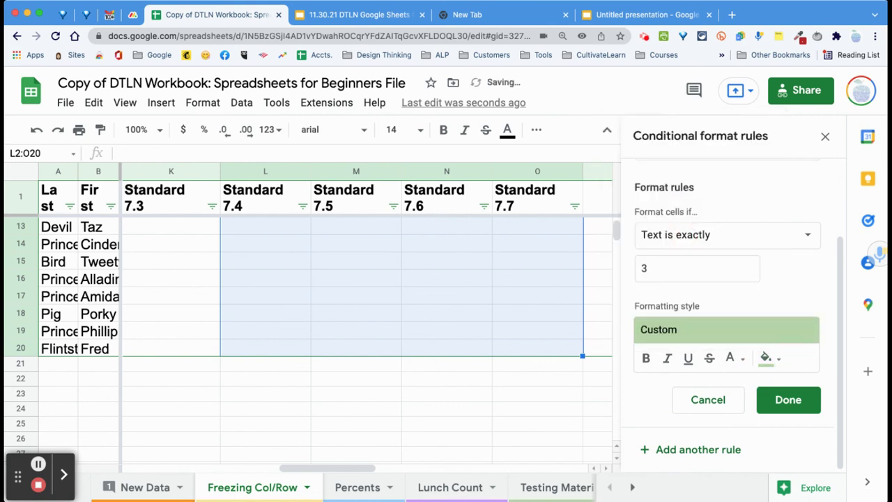
Add a further rule for L2:O20 that gives cells with text exactly 2 a light orange fill
left_click(690, 450)
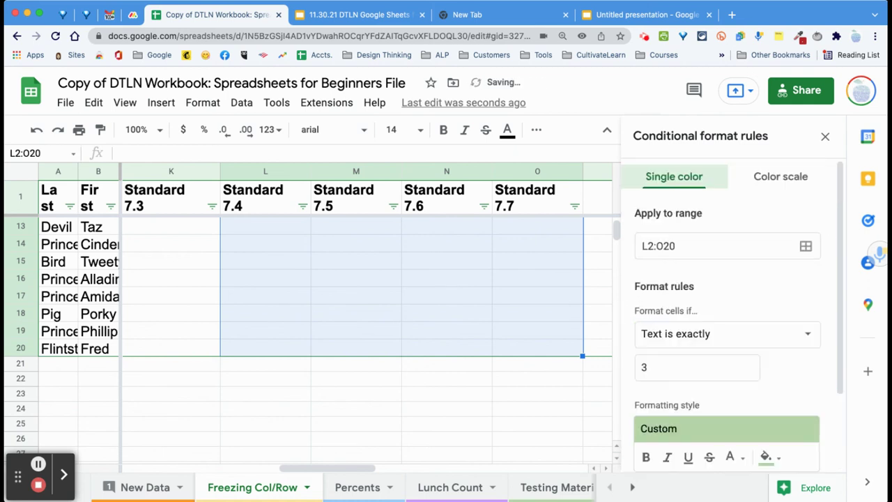
left_click(646, 367)
key("BackSpace")
type("2")
scroll(727, 314, "down", 3)
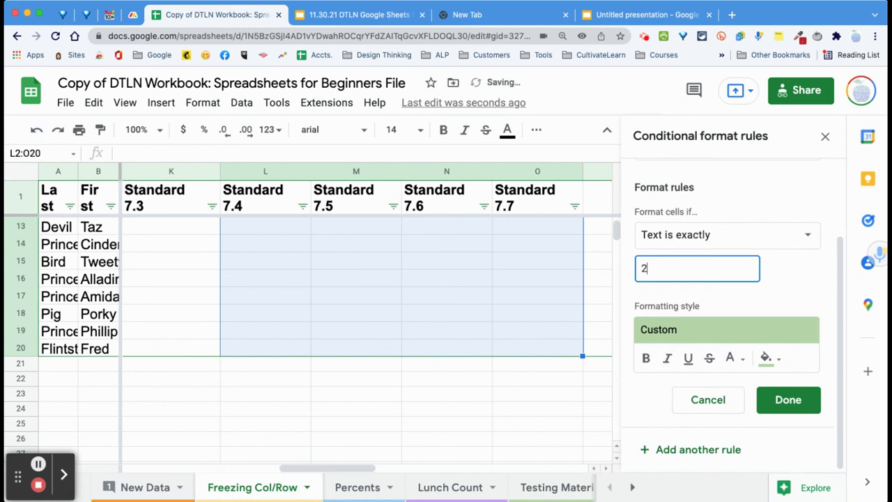
left_click(767, 358)
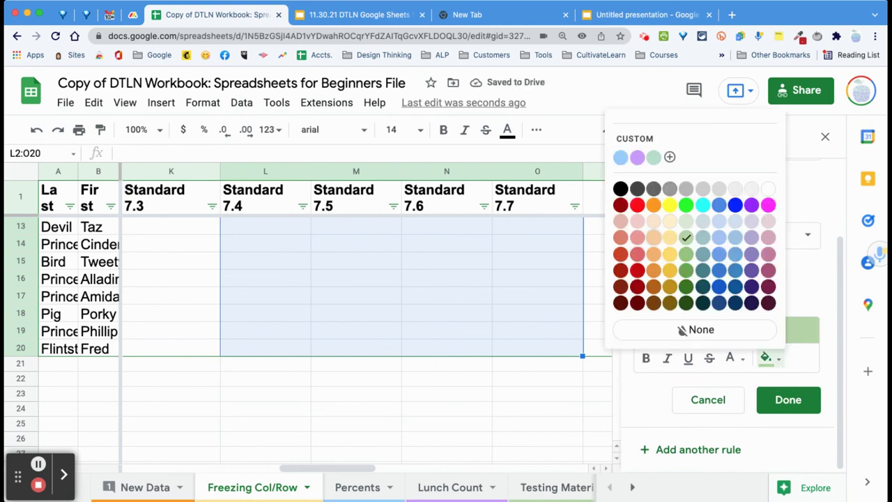
left_click(654, 237)
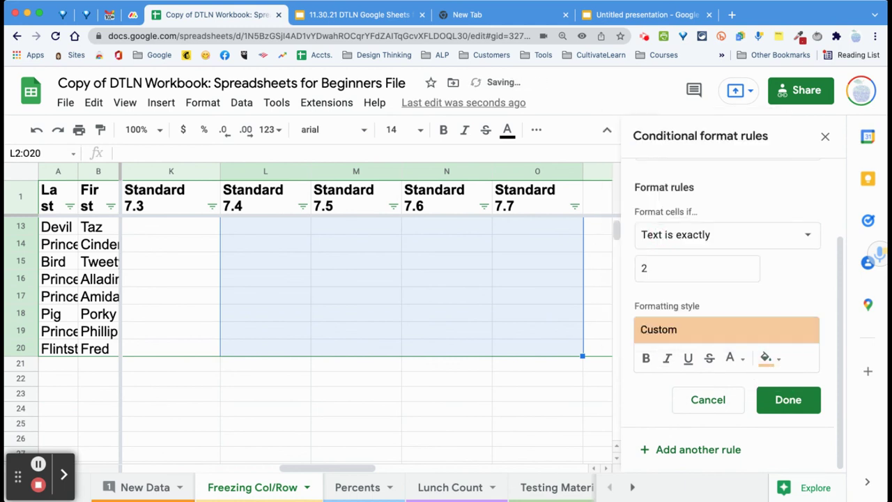
Add a rule for L2:O20 that gives cells with text exactly 1 a light red fill, and finish the rule set
left_click(690, 449)
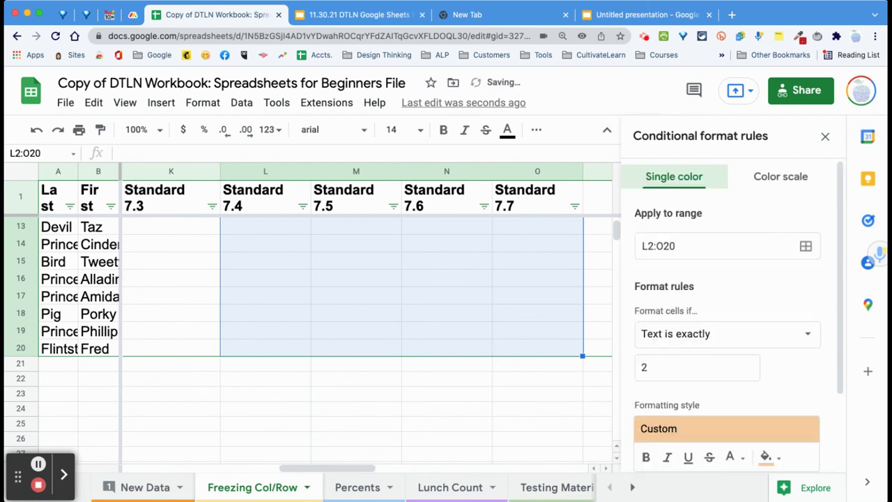
left_click(696, 368)
key("BackSpace")
type("1")
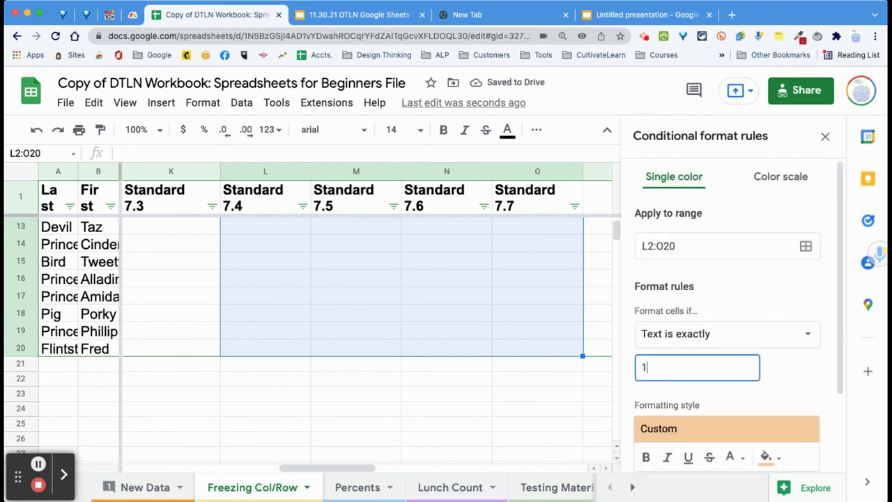
scroll(727, 314, "down", 3)
left_click(766, 357)
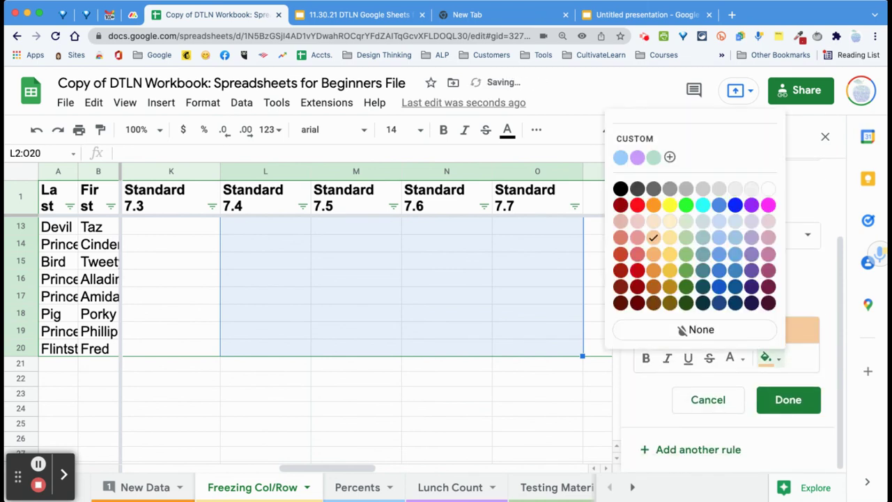
left_click(654, 238)
left_click(766, 357)
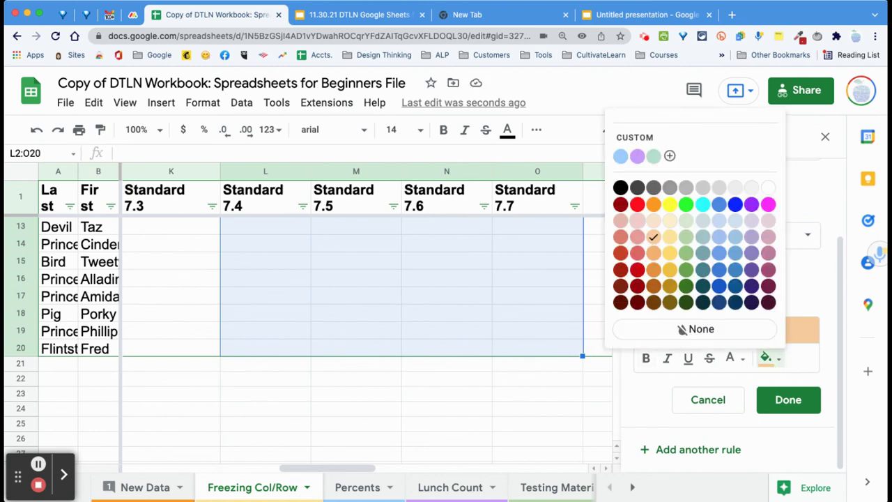
left_click(637, 220)
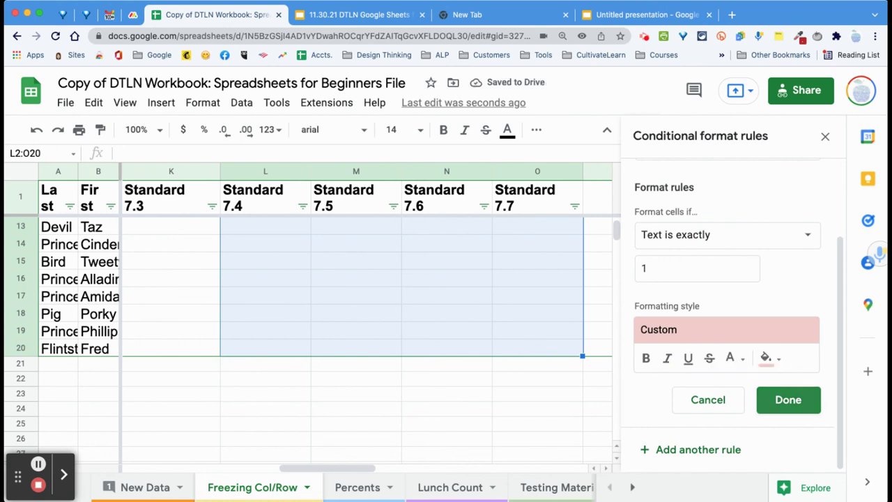
left_click(786, 402)
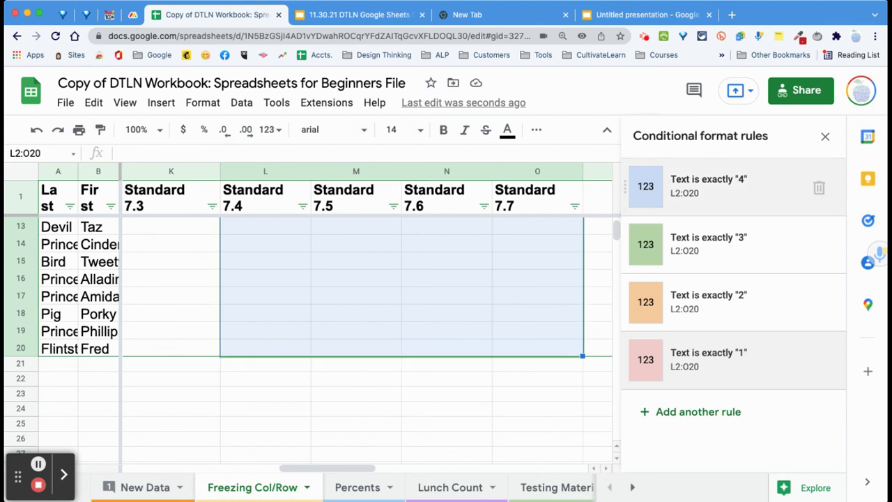
scroll(349, 335, "up", 5)
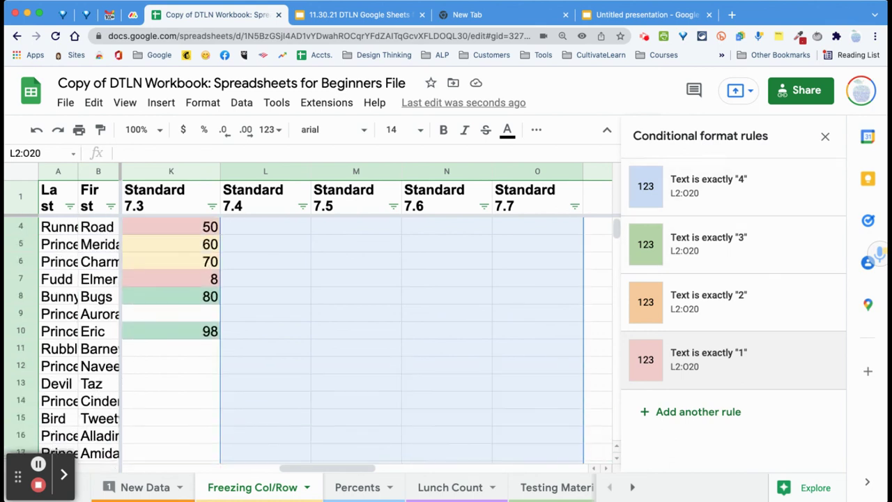
Enter 1 in cell L2 of the Standard 7.4 column, replacing the mistyped entry
scroll(348, 334, "up", 1)
left_click(265, 226)
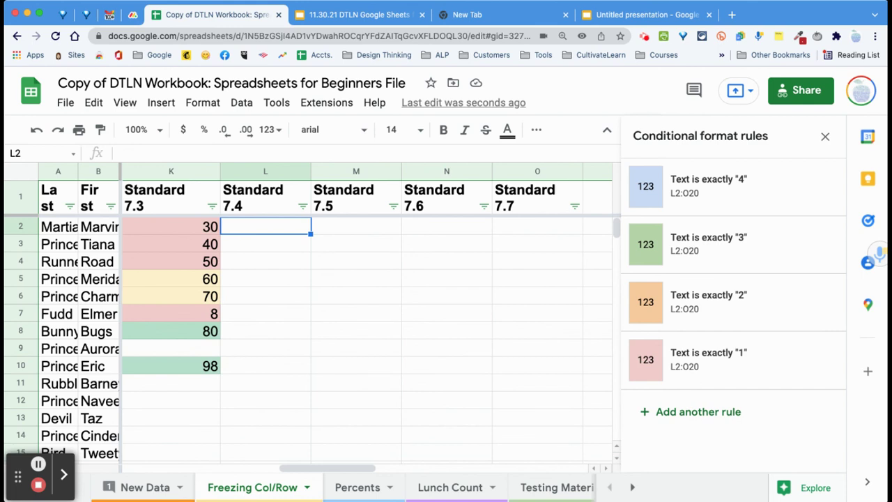
type("`1")
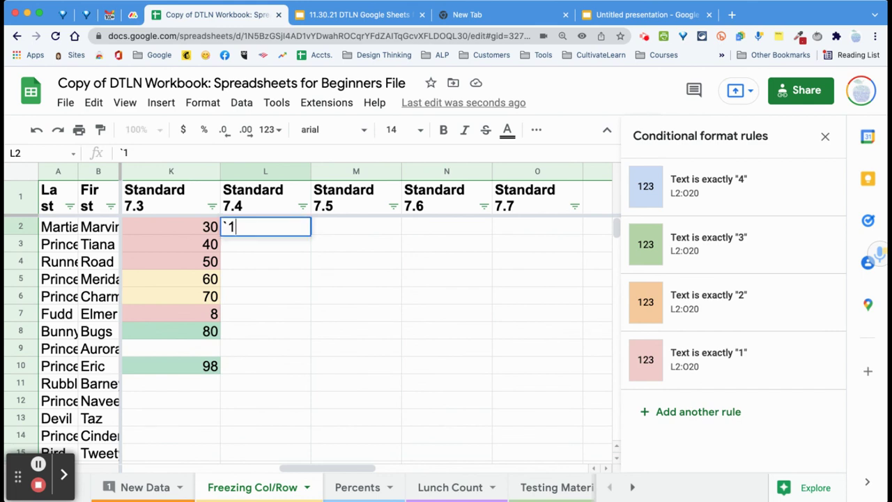
key("Return")
left_click(265, 227)
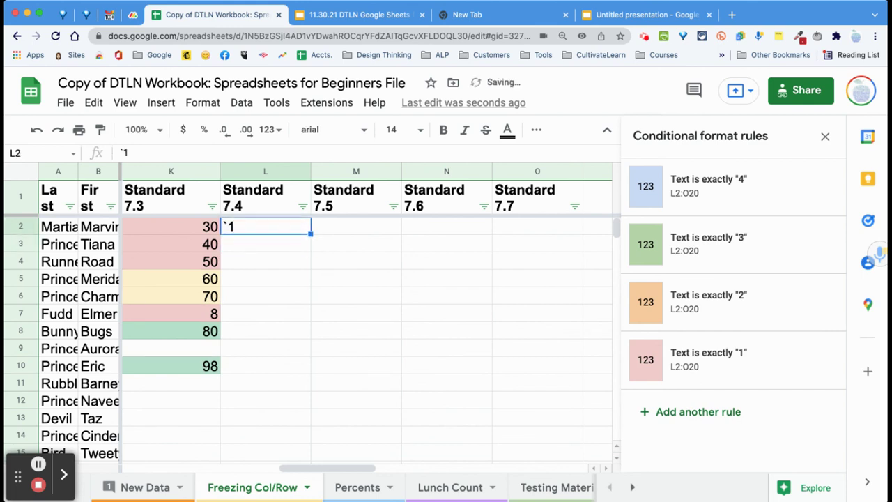
type("1")
key("Return")
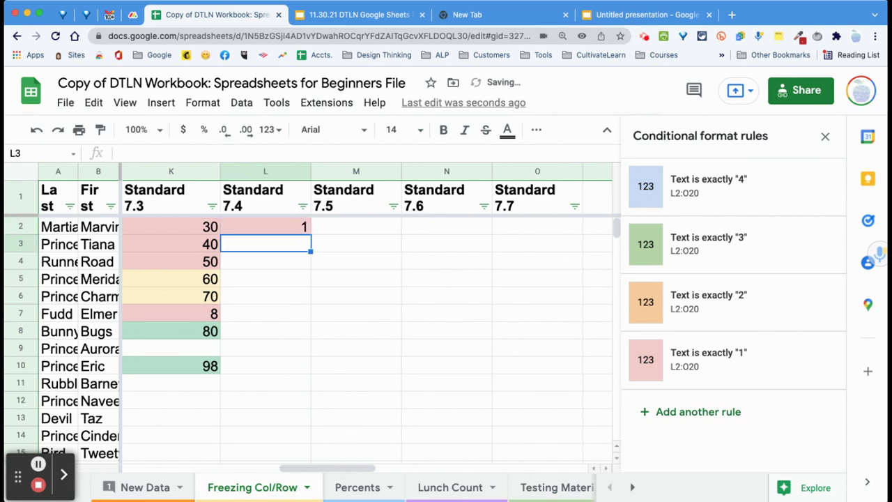
Fill L3:L9 of the Standard 7.4 column with the scores 2, 3, 4, 1, 2, 3 and 4
type("2")
key("Return")
type("3")
key("Return")
type("4")
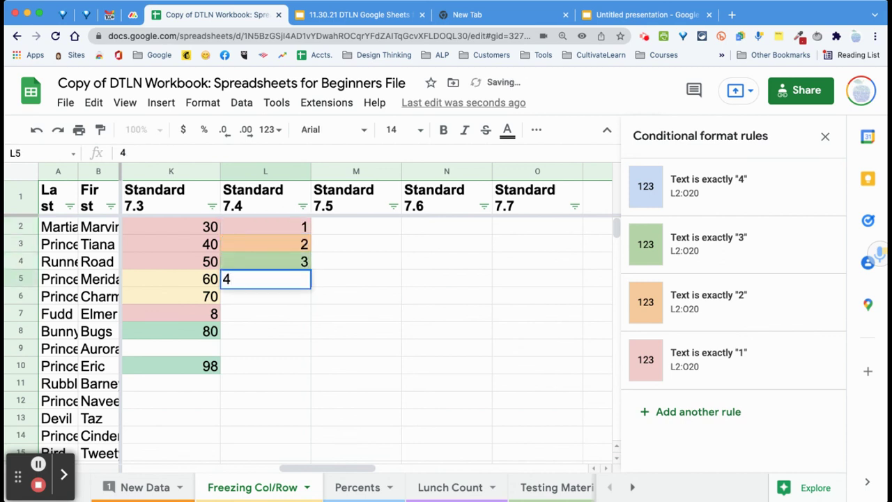
key("Return")
type("1 2 3 4")
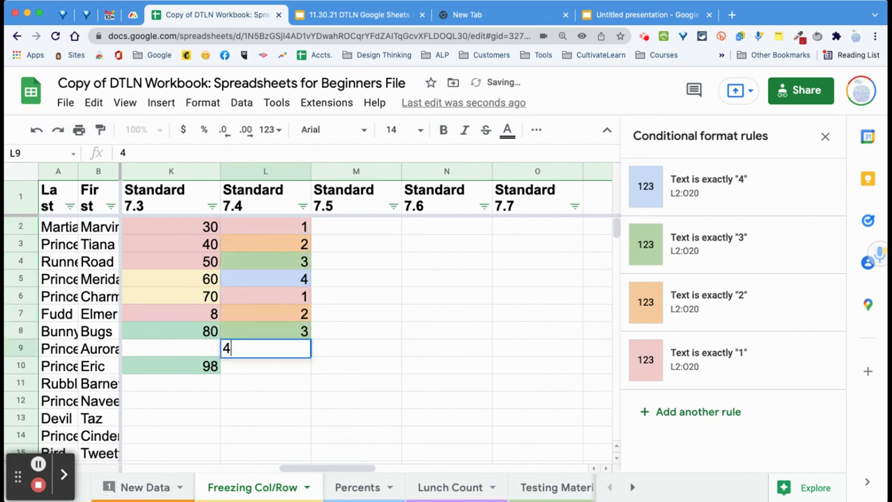
Continue the Standard 7.4 scores with 12, 3 and 4 in L10:L12
type(" 12")
key("Return")
type("3")
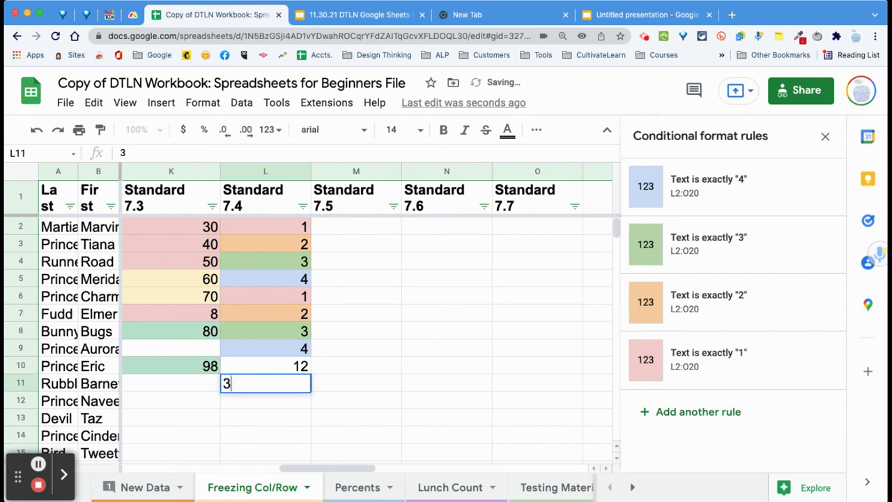
key("Return")
type("4")
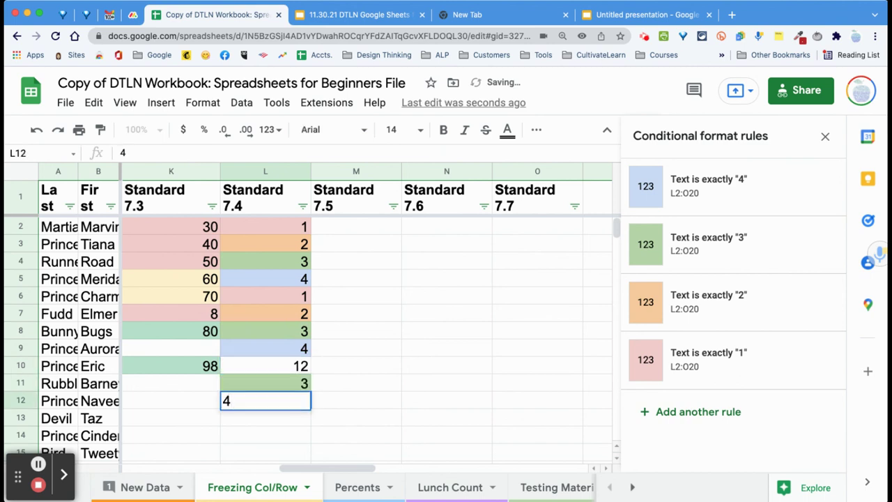
key("Return")
Correct the score in L10 to 1
left_click(269, 367)
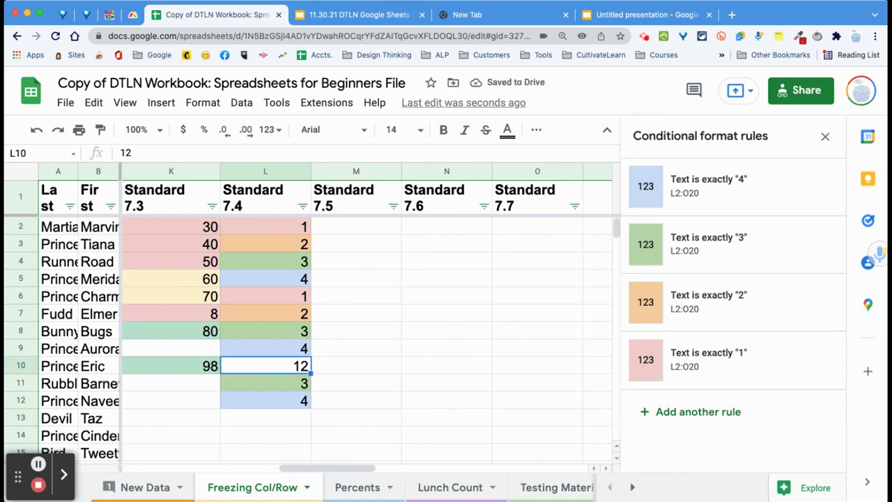
type("1")
key("Return")
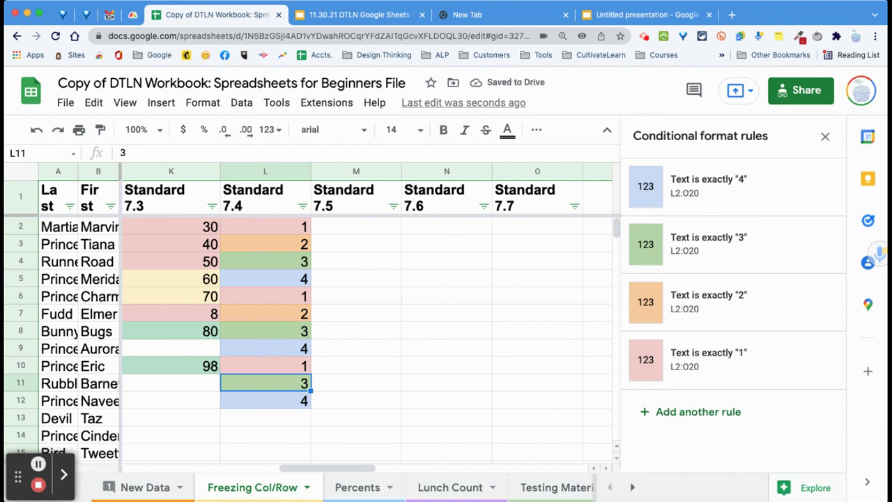
Close the conditional format rules and review the colour-coded scores across the sheet's standards columns
left_click(356, 226)
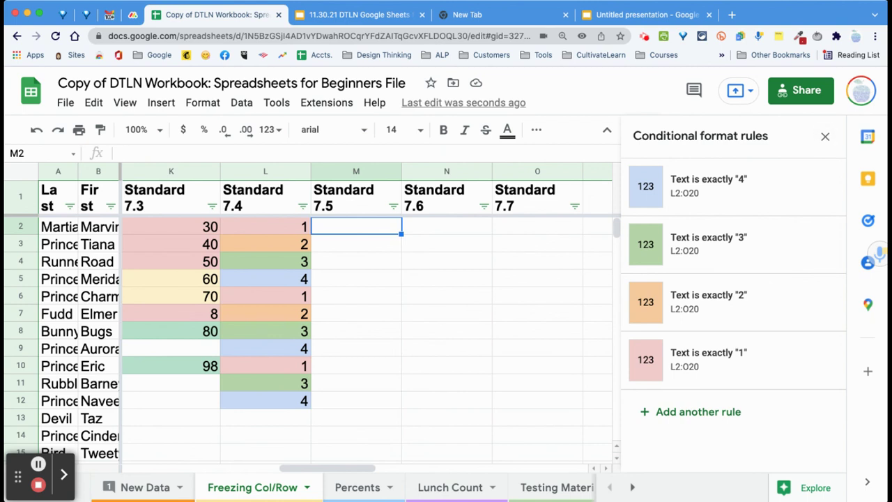
left_click(826, 136)
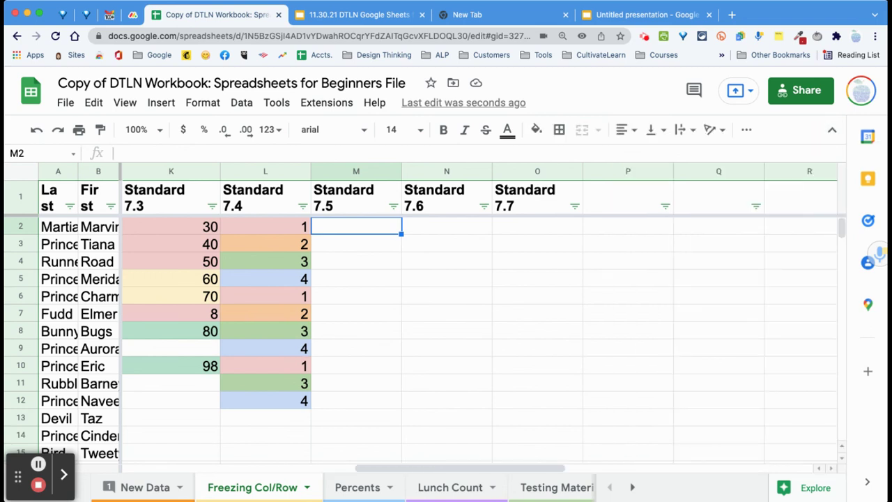
scroll(479, 340, "left", 8)
scroll(480, 340, "down", 1)
scroll(479, 340, "right", 9)
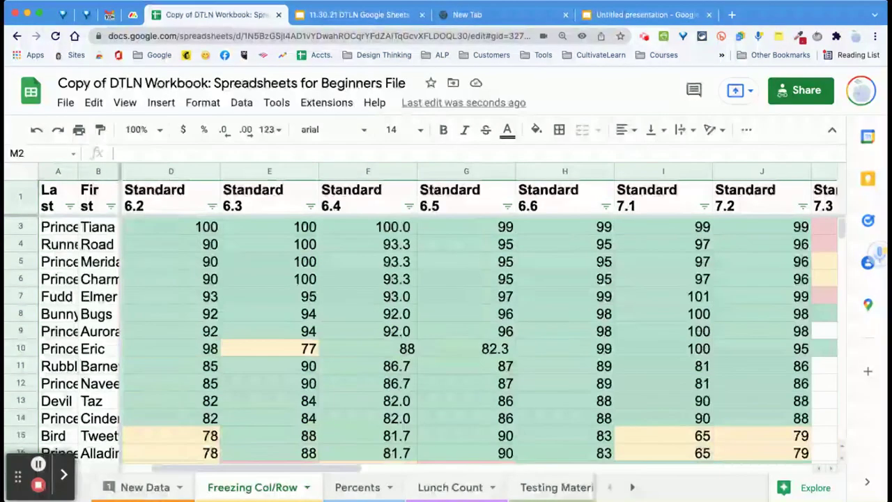
scroll(479, 340, "left", 1)
scroll(446, 335, "left", 1)
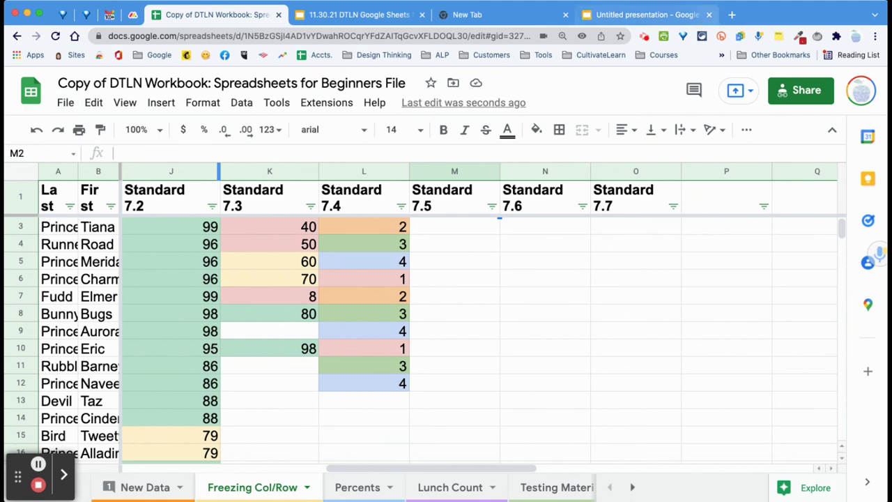
Create a blank spreadsheet in a new browser tab and open its file import
left_click(732, 14)
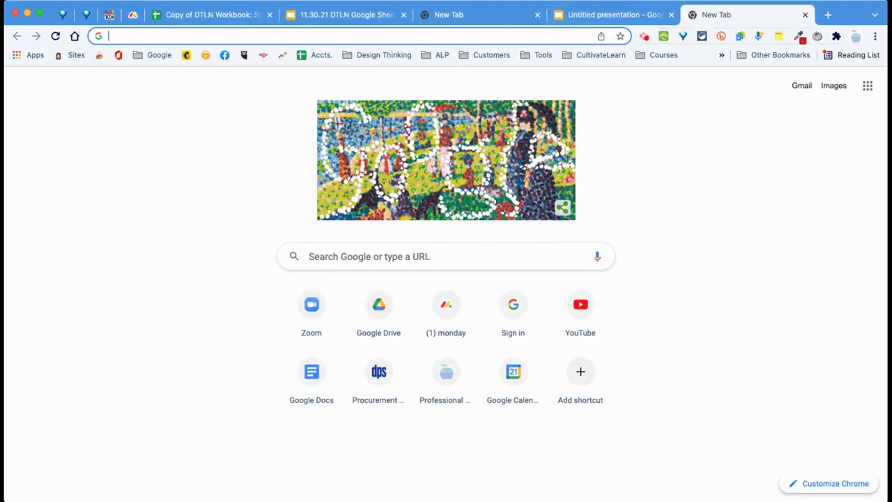
left_click(740, 36)
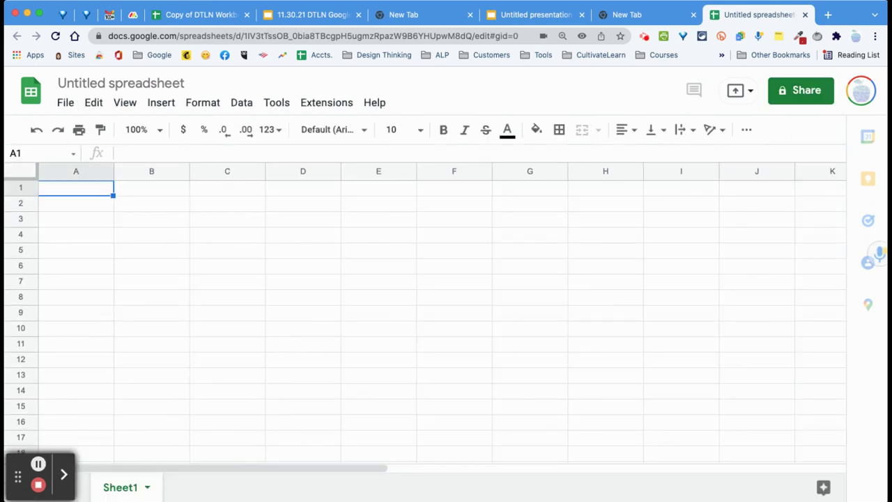
left_click(65, 103)
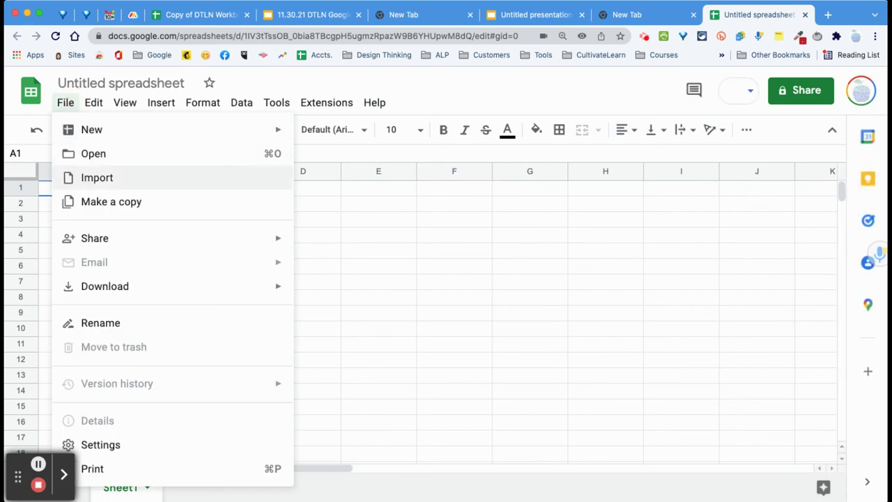
left_click(97, 178)
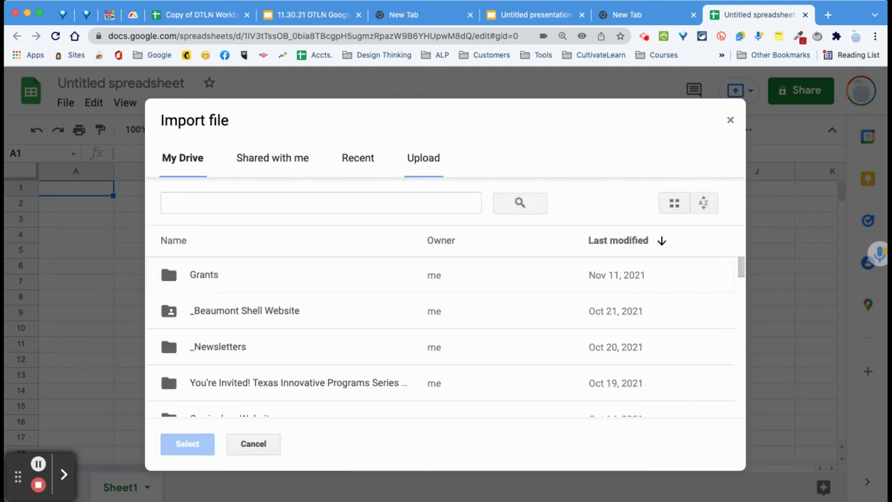
Search My Drive for .csv files and choose 2nd and 3rd Fall Grade Breakdown.csv for the import
left_click(423, 158)
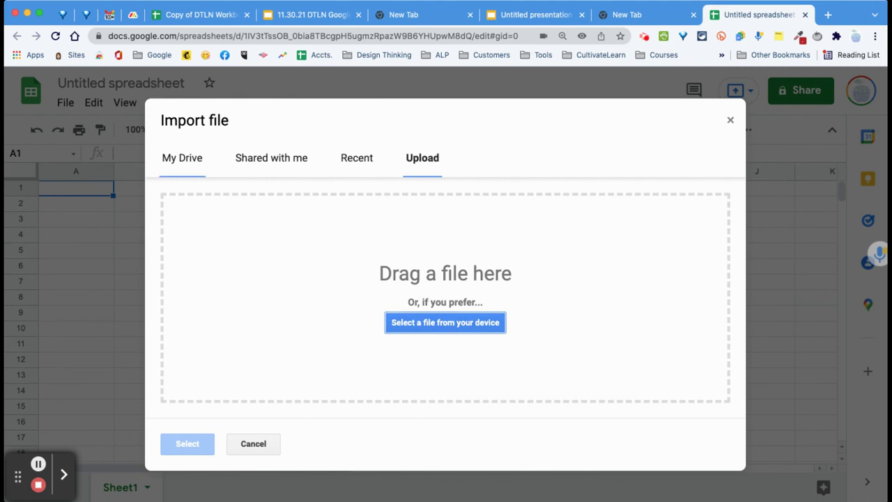
left_click(182, 158)
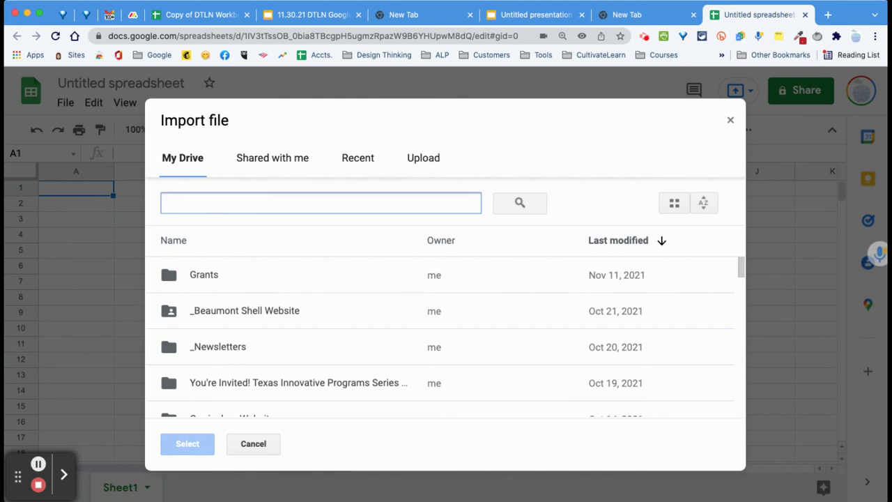
type(".csv")
key("Return")
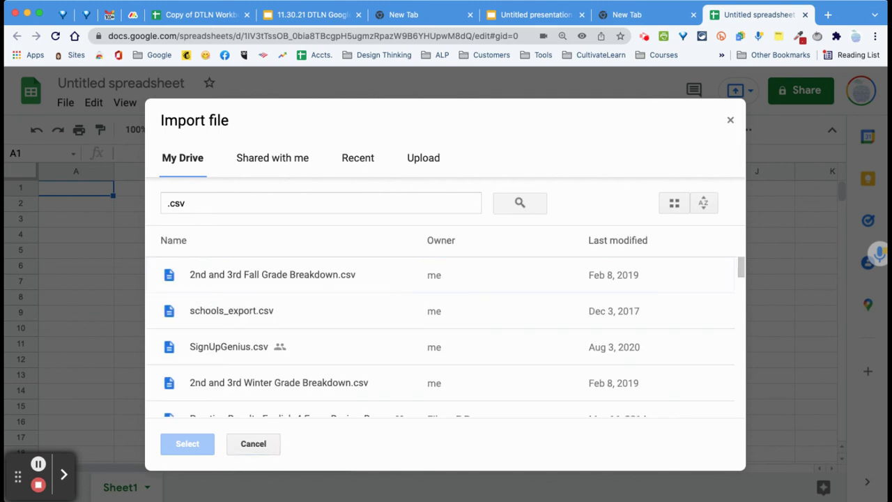
scroll(440, 337, "down", 3)
scroll(440, 337, "up", 3)
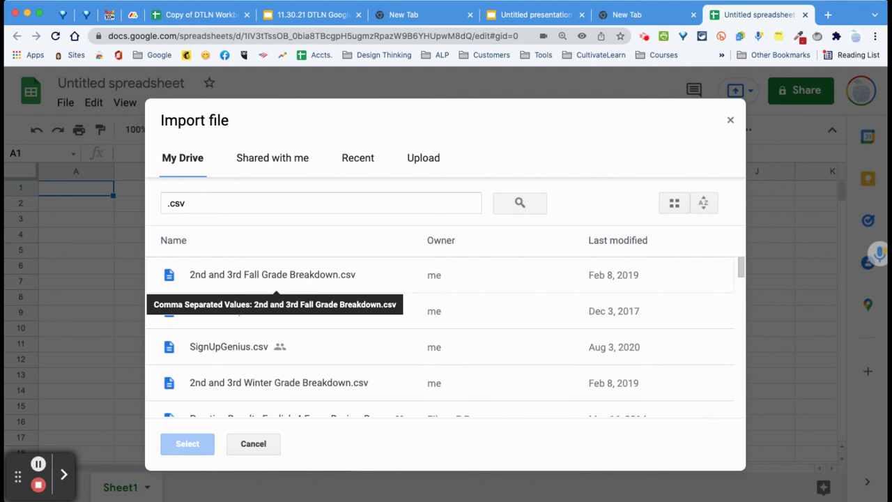
double_click(274, 275)
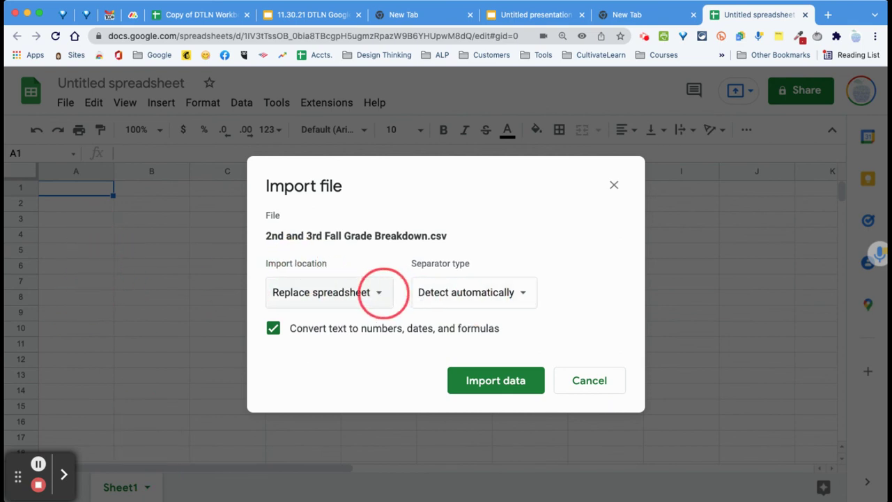
Review the available import locations and select Replace spreadsheet
left_click(382, 292)
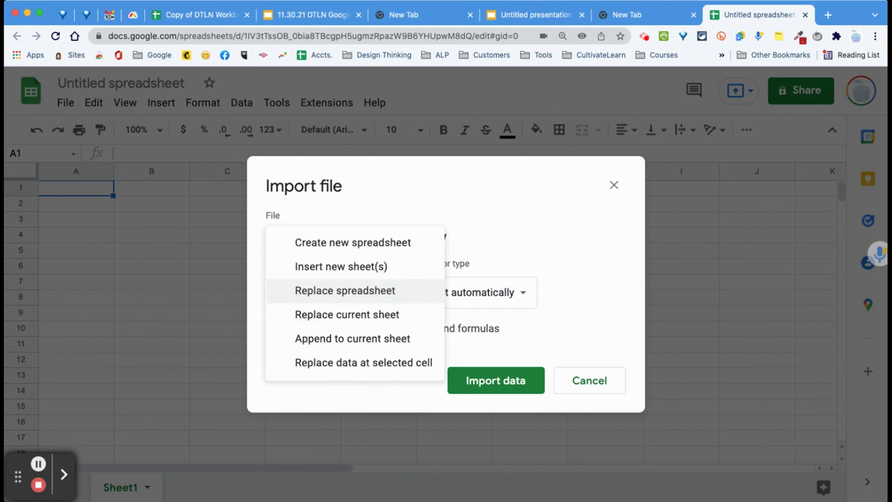
key("Up")
key("Down")
key("Down")
key("Down")
key("Down")
key("Up")
key("Up")
key("Up")
key("Up")
key("Up")
key("Down")
key("Down")
key("Down")
key("Down")
key("Down")
key("Up")
key("Up")
key("Up")
key("Up")
key("Down")
key("Down")
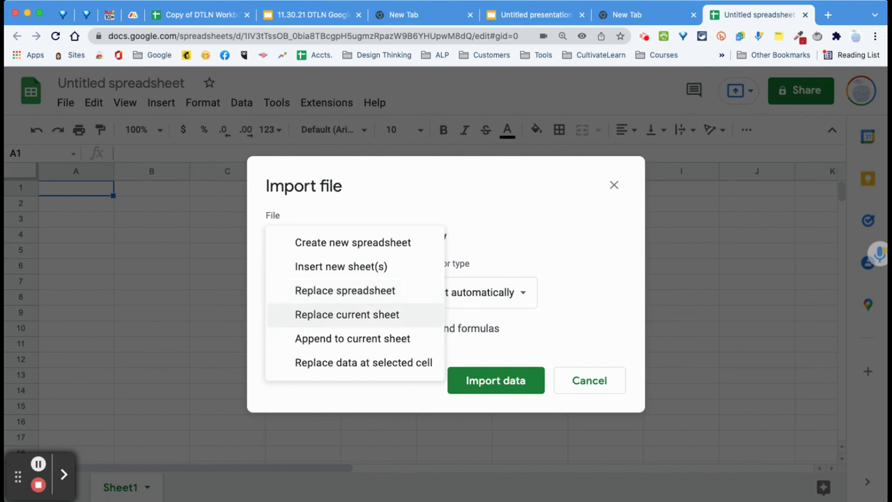
key("Down")
key("Up")
key("Up")
key("Up")
left_click(345, 290)
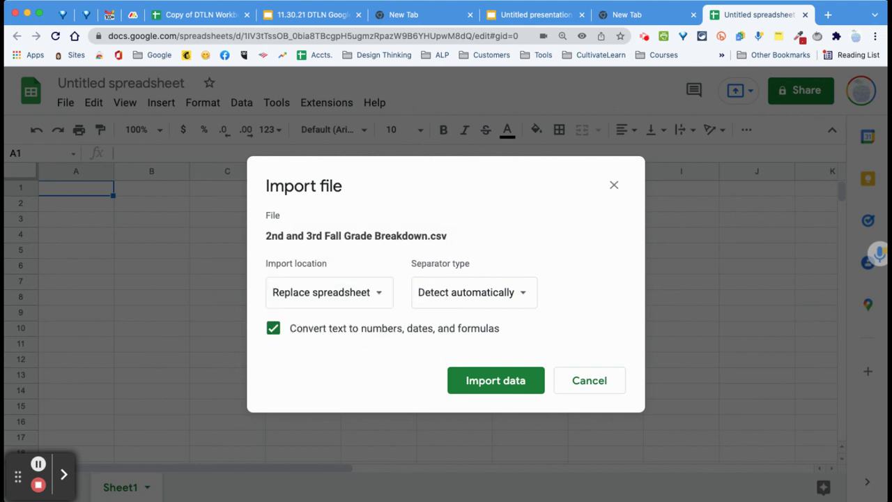
Set the separator type to Comma and import the data with text converted to numbers, dates and formulas
left_click(502, 291)
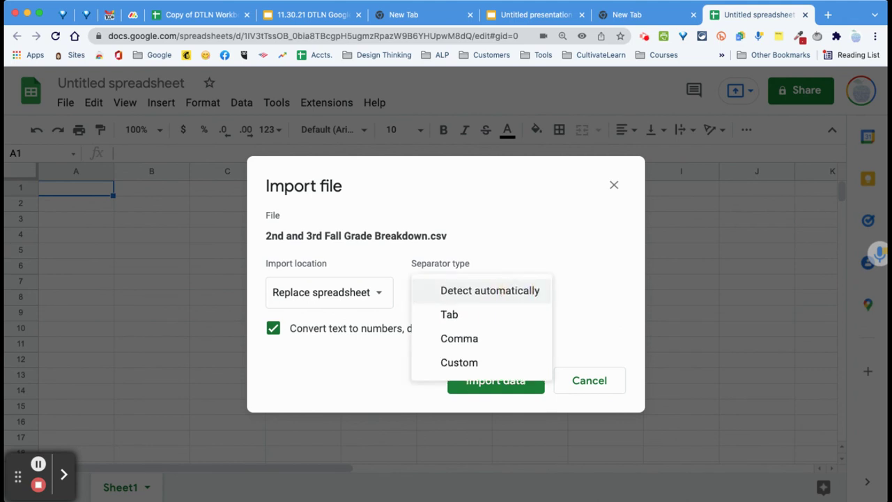
key("Down")
key("Down")
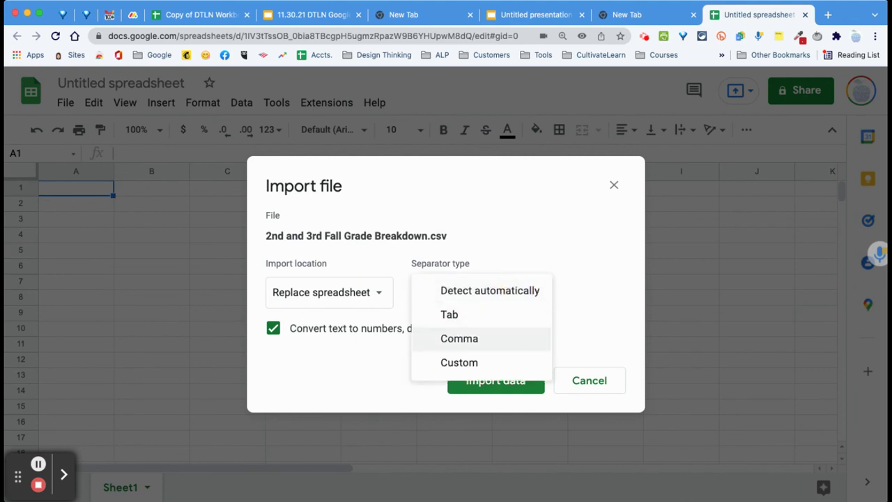
key("Return")
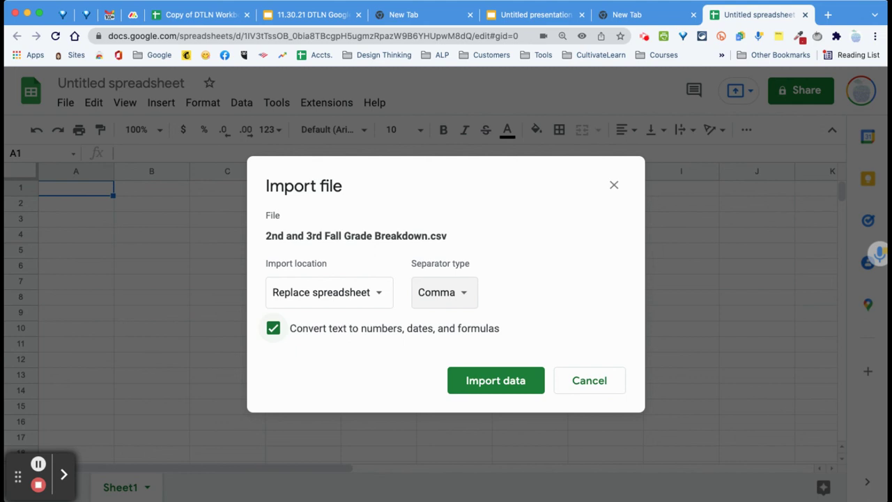
key("Tab")
key("Tab")
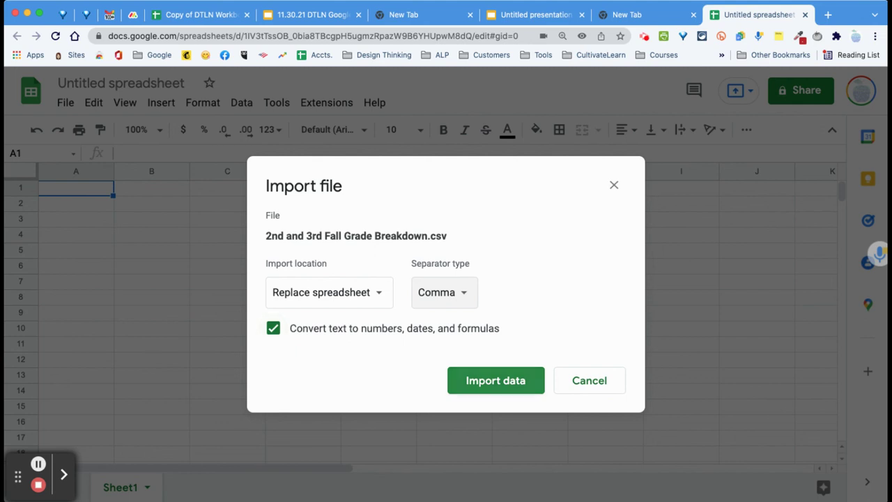
key("Return")
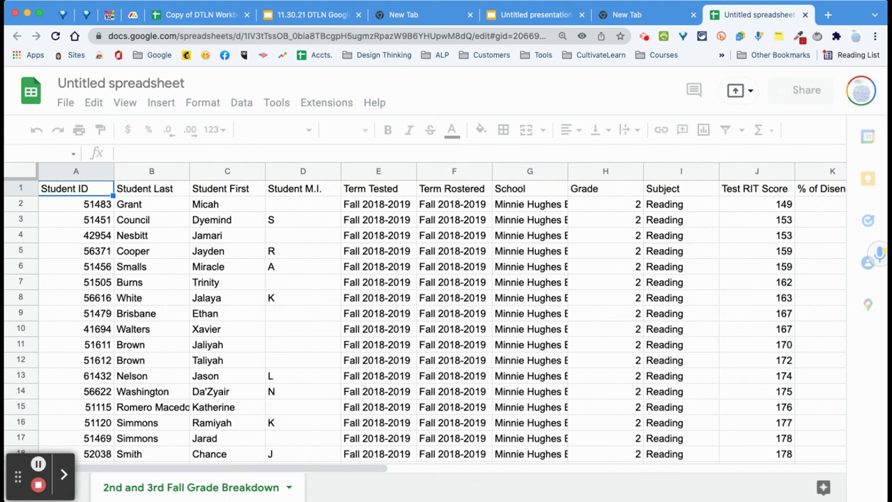
Examine the imported student reading data across all its columns and close that spreadsheet
scroll(442, 321, "right", 8)
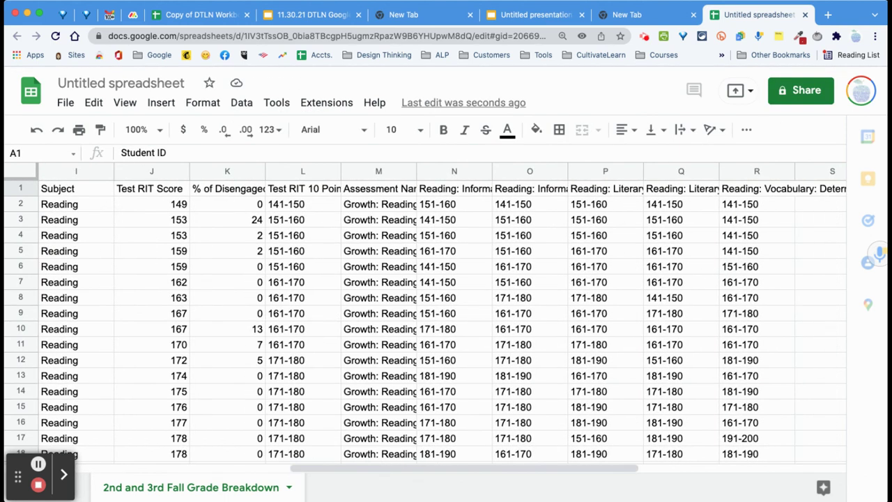
scroll(446, 321, "right", 7)
scroll(446, 320, "left", 4)
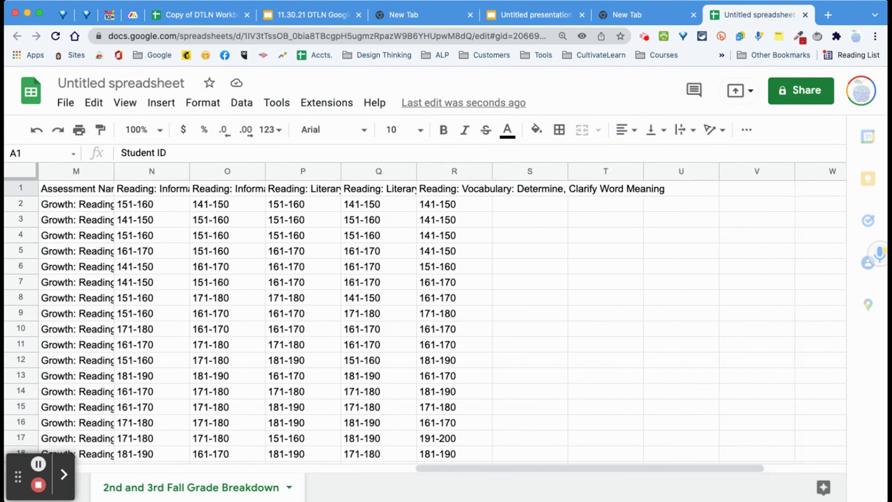
scroll(446, 320, "left", 2)
scroll(446, 321, "right", 4)
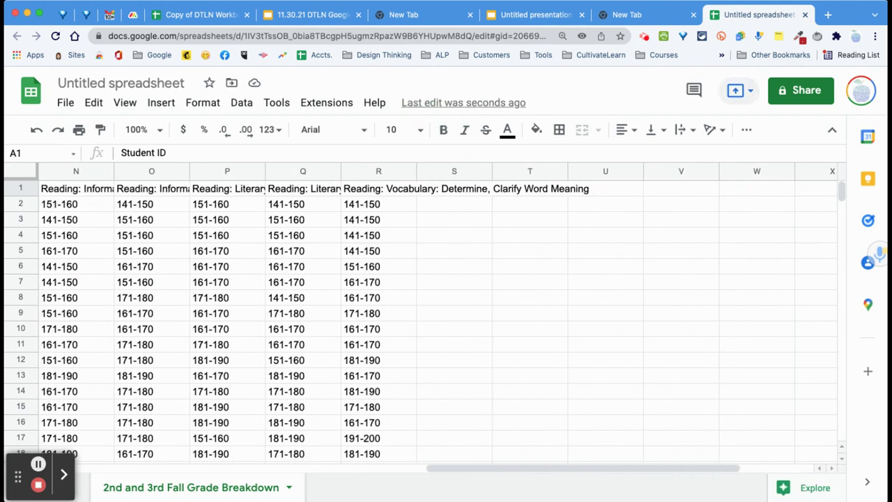
left_click(805, 14)
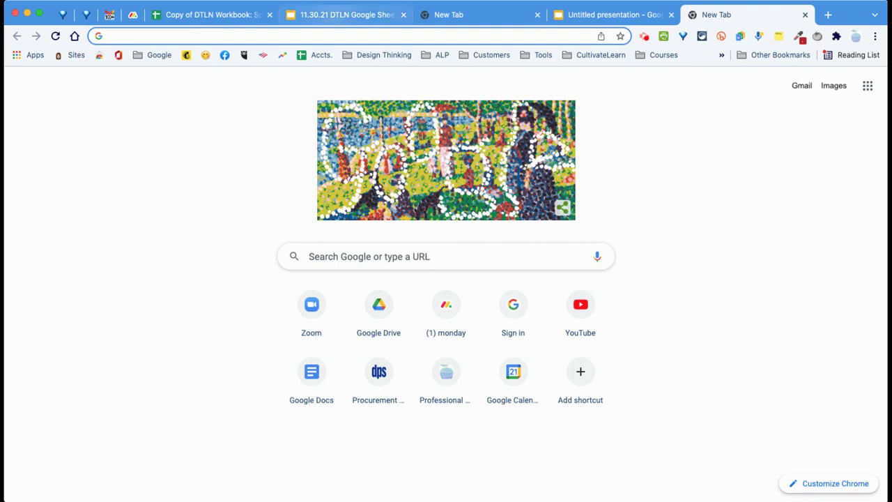
Switch to the Google Slides course presentation and advance to the feedback slide
left_click(345, 14)
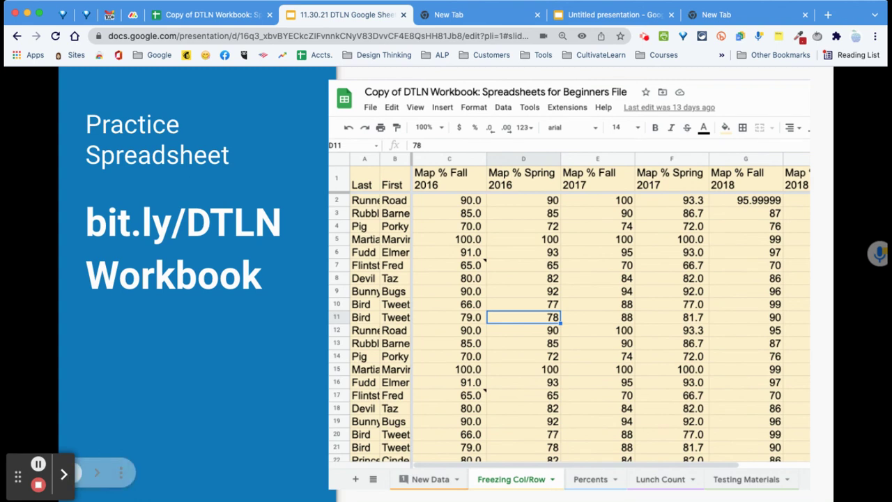
key("Right")
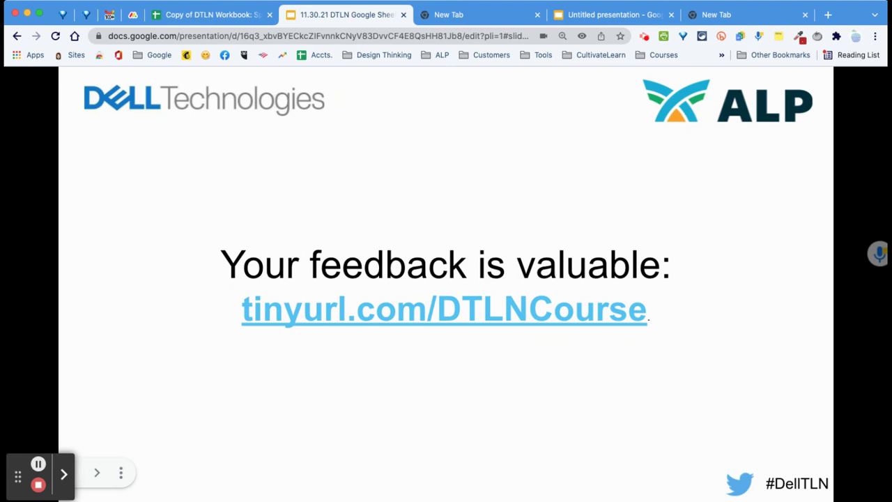